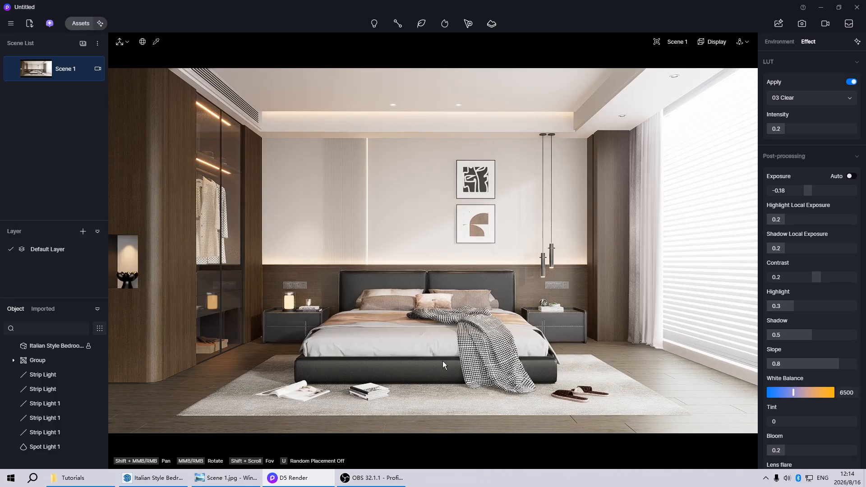
Examine the finished bedroom scene from outside, then inspect the settings of its grouped spotlights, single spot light and strip lights.
scroll(436, 348, down, 5)
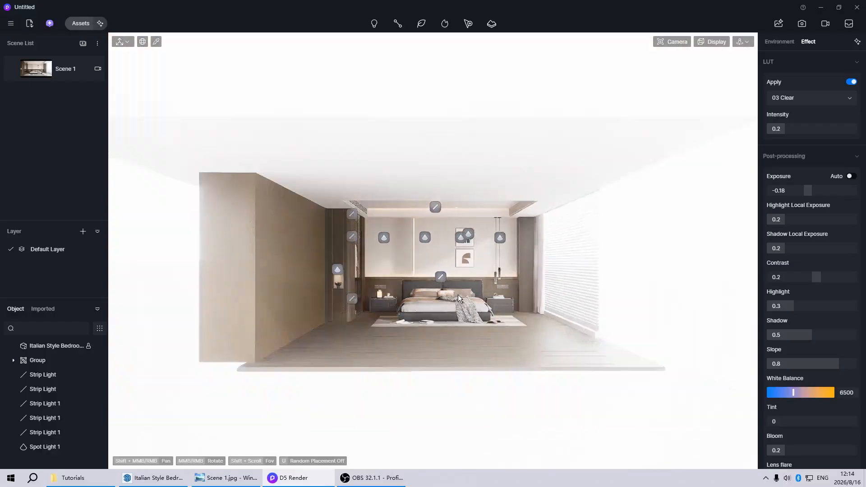
middle_drag(458, 294, 423, 81)
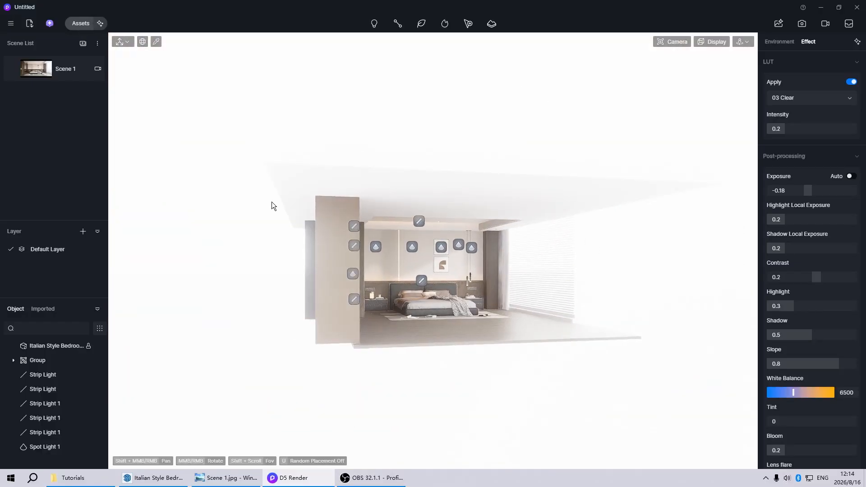
click(52, 69)
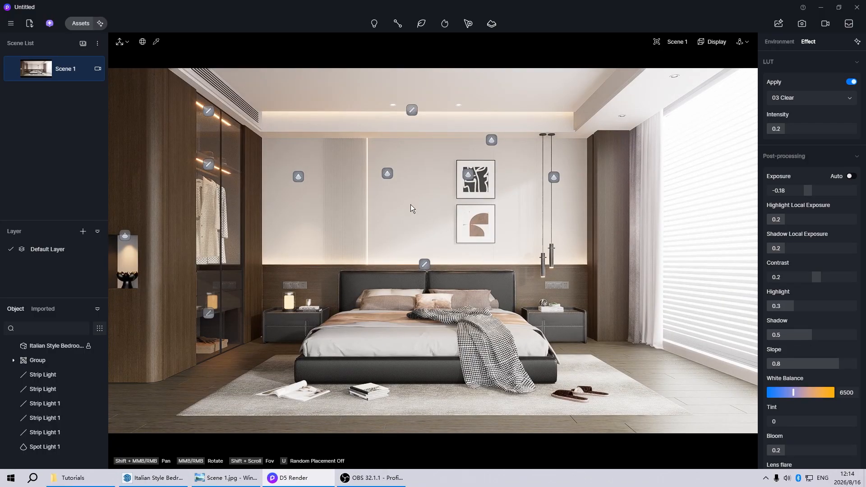
click(387, 174)
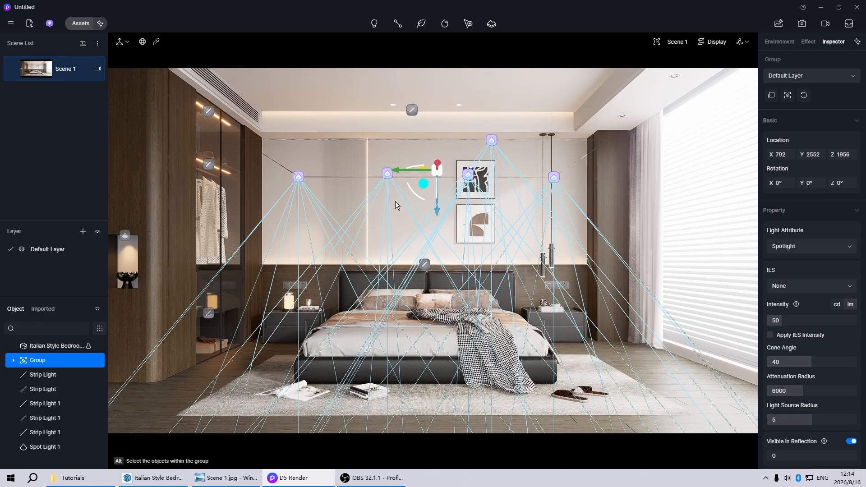
click(126, 236)
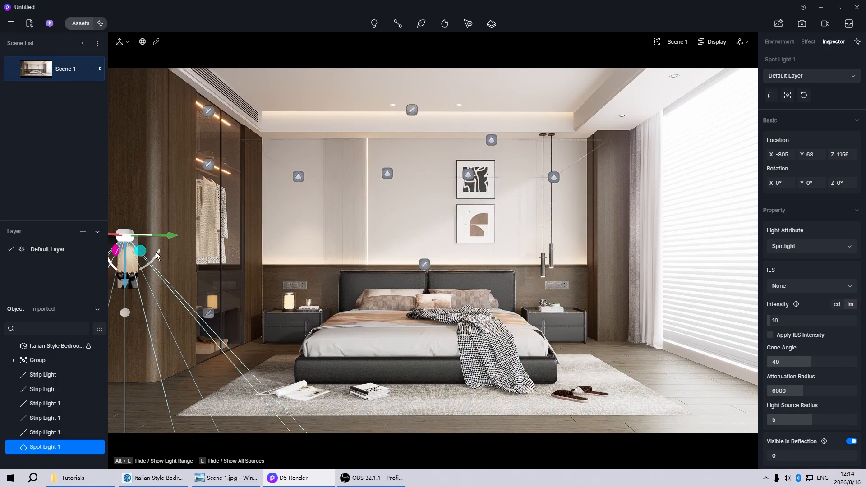
click(410, 111)
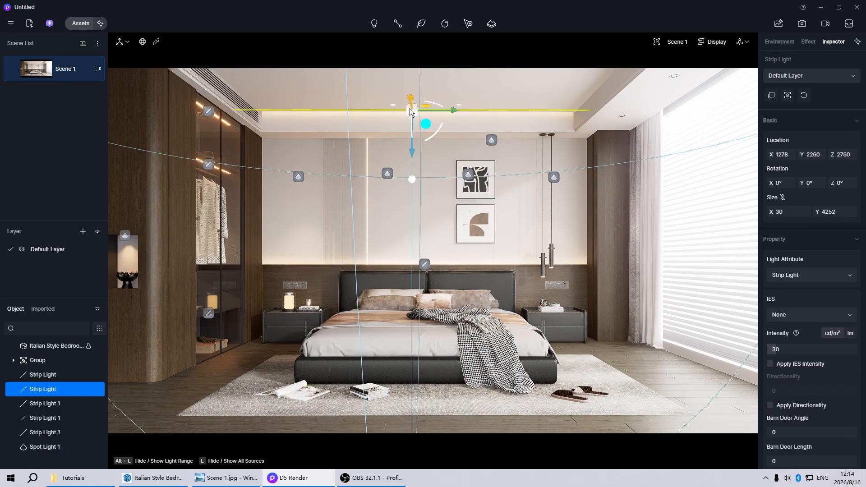
click(424, 266)
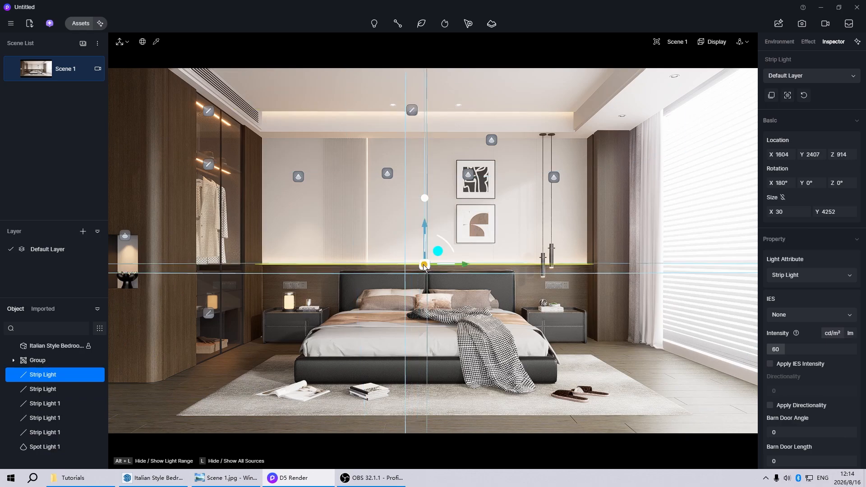
click(209, 165)
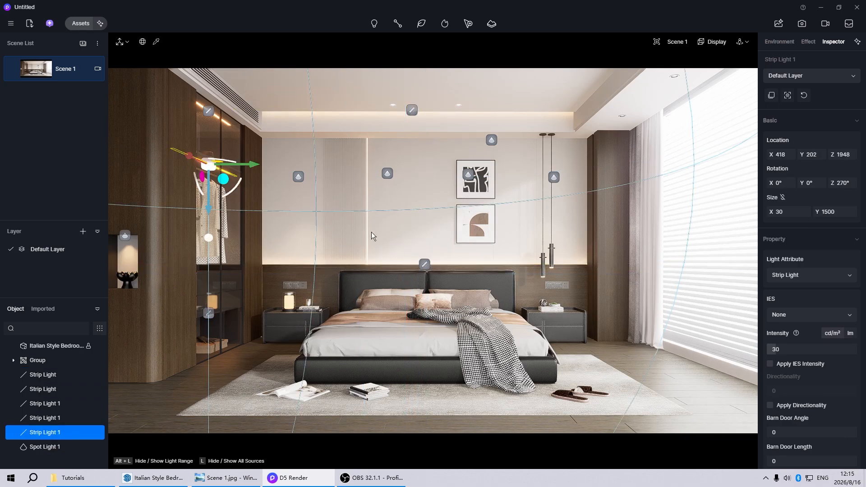
click(422, 314)
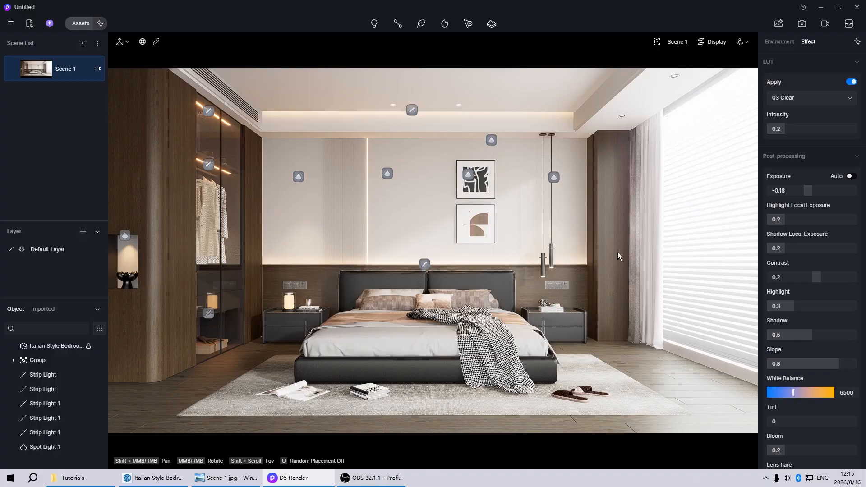
Start a new D5 Render project from the SketchUp bedroom model and create its first scene.
click(856, 7)
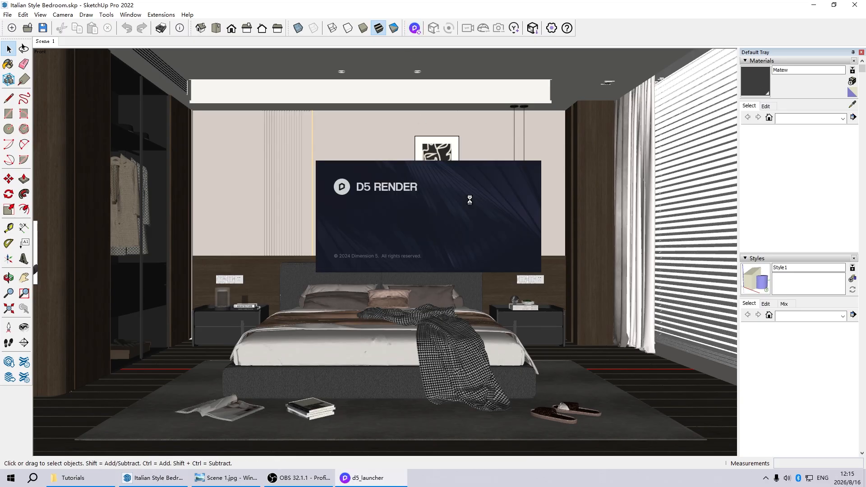
click(491, 231)
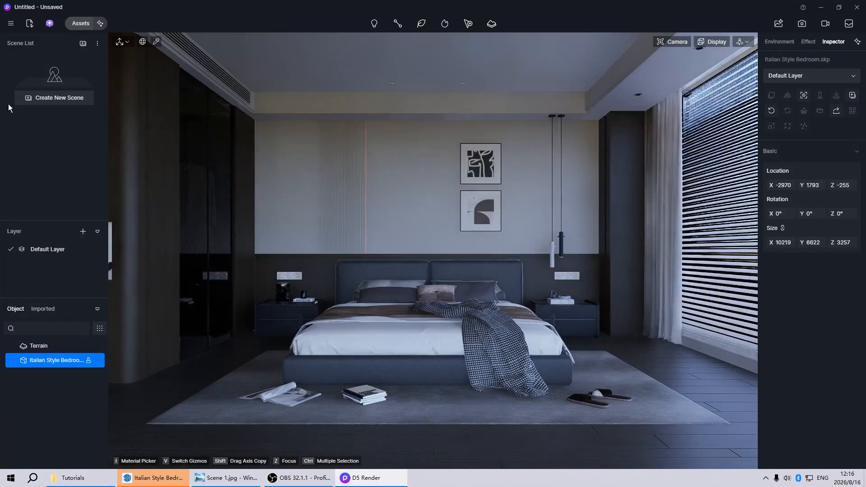
click(49, 95)
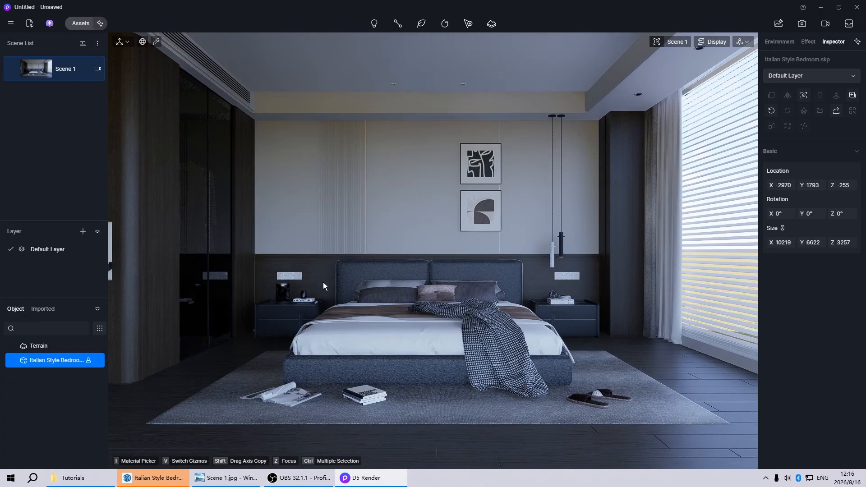
Set the Scene 1 camera to Two-point Perspective projection with a 16:9 aspect ratio.
click(97, 68)
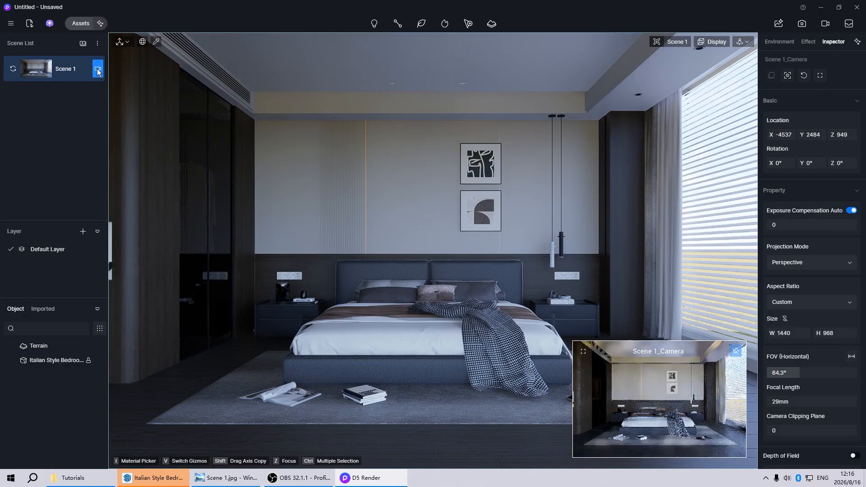
click(33, 66)
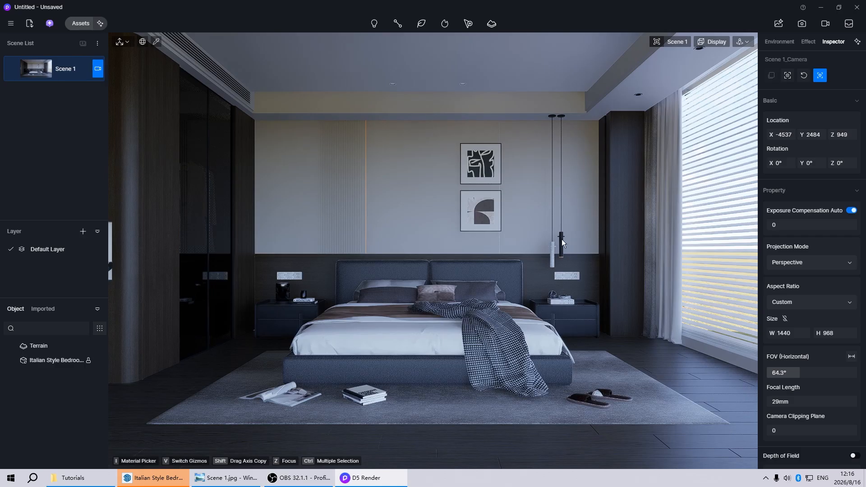
click(818, 262)
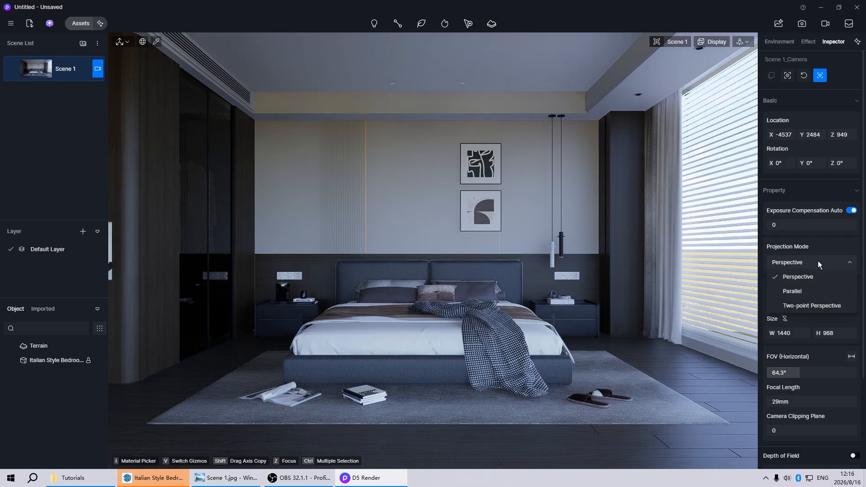
click(794, 306)
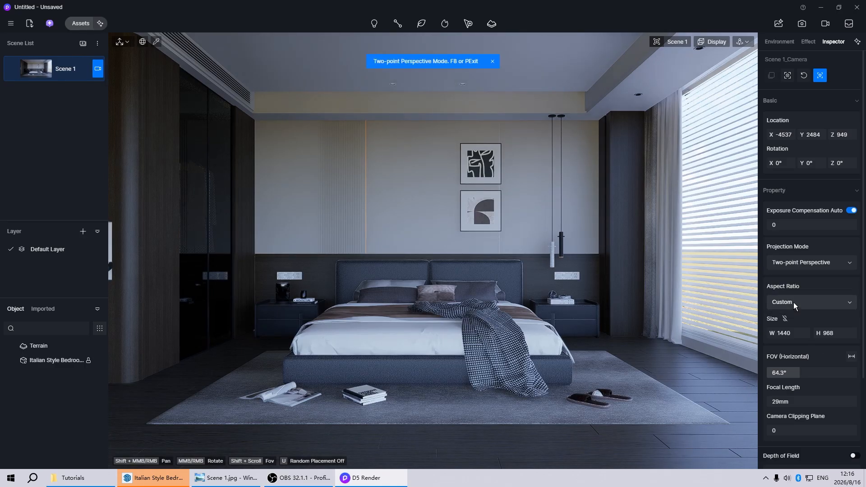
click(793, 302)
click(792, 316)
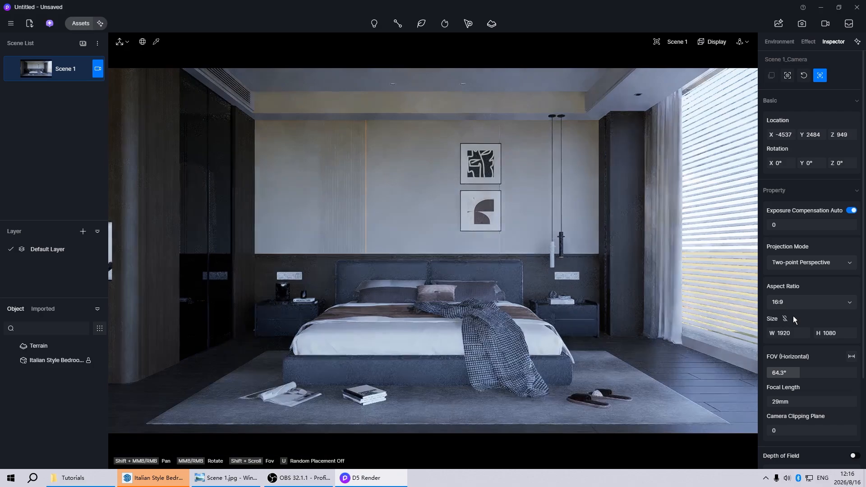
Switch the navigation mode to Fly and set the movement speed to 1.
click(739, 42)
click(715, 69)
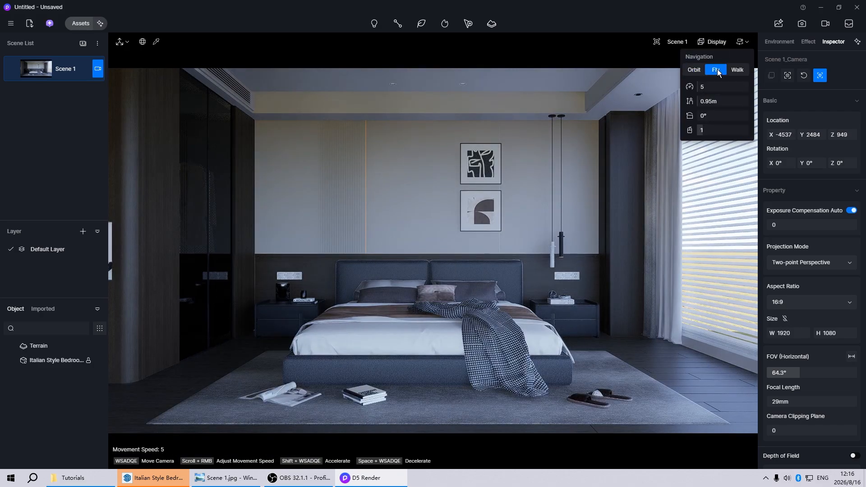
click(715, 87)
text(1)
key(Return)
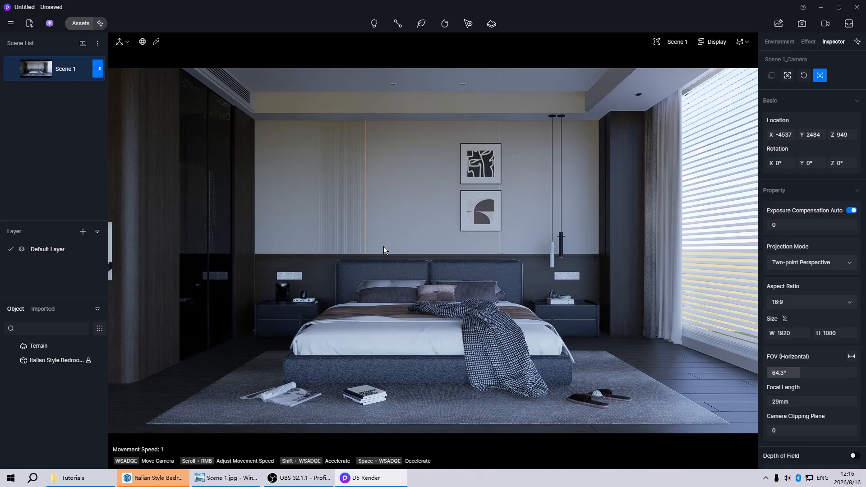
Reframe the bedroom by moving the camera back to about X -4837, Y 2454, and update Scene 1 with this view.
key(s)
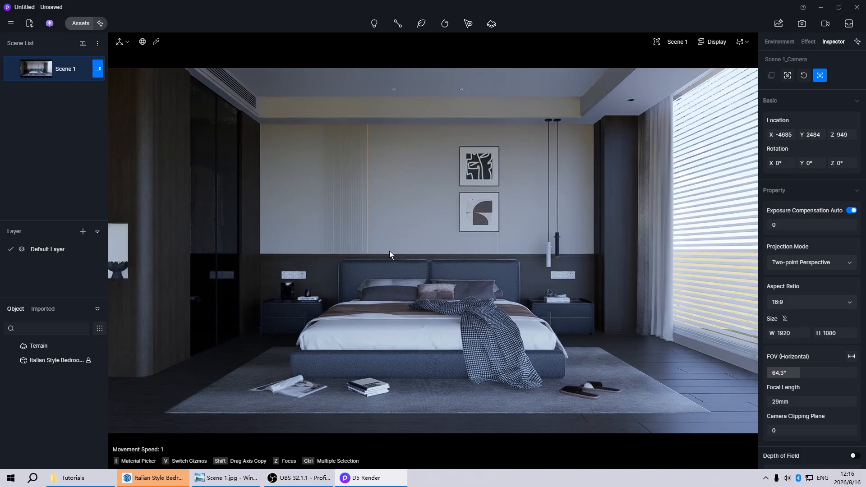
key(a)
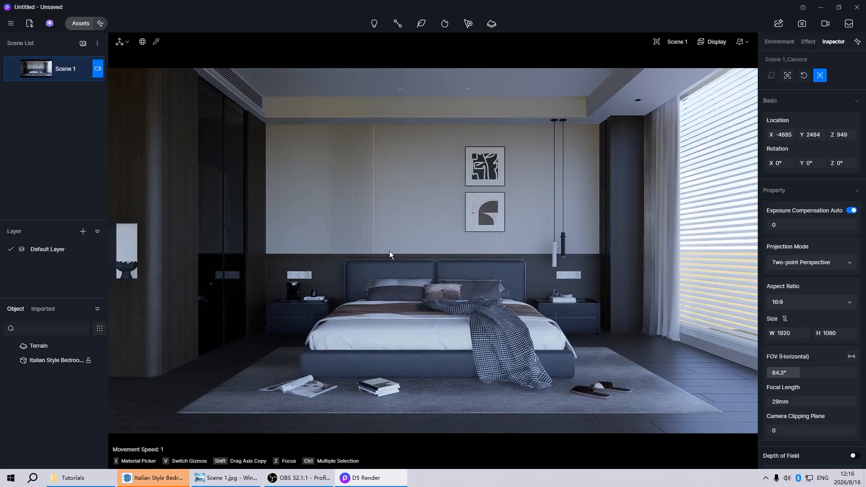
key(s)
key(d)
right_drag(389, 250, 410, 264)
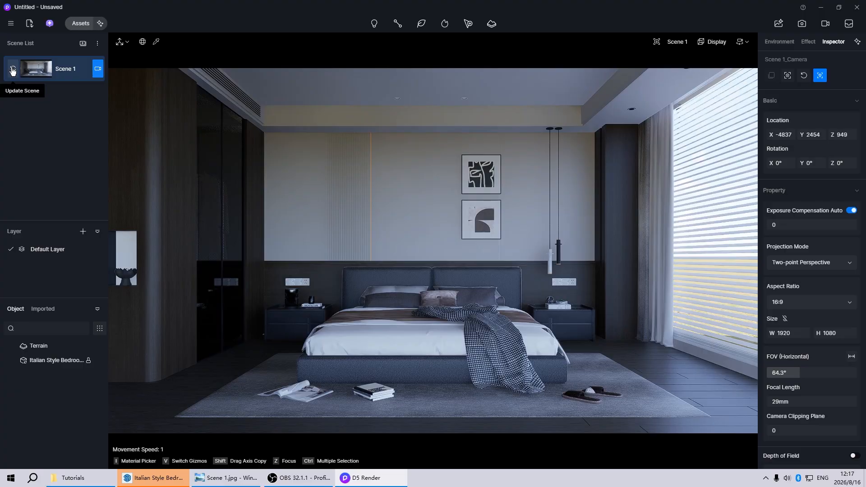
click(97, 69)
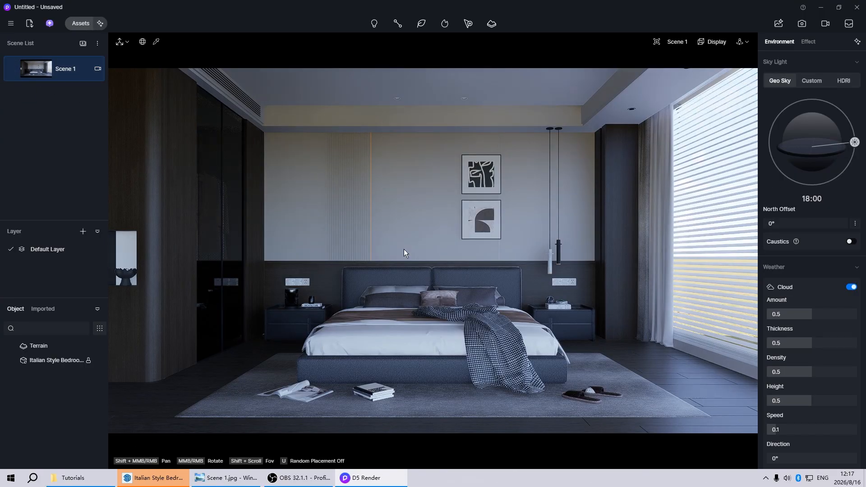
Delete the Terrain object surrounding the bedroom model and return to the Scene 1 view.
scroll(404, 255, down, 10)
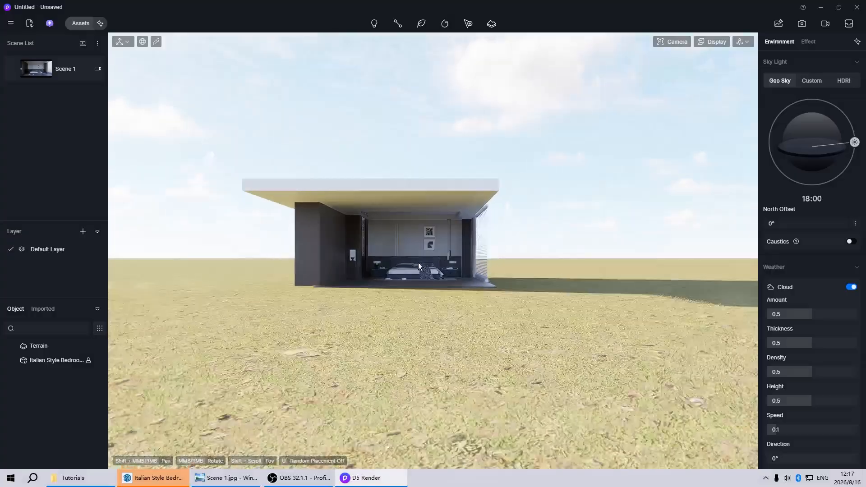
middle_drag(418, 262, 388, 252)
scroll(271, 328, up, 3)
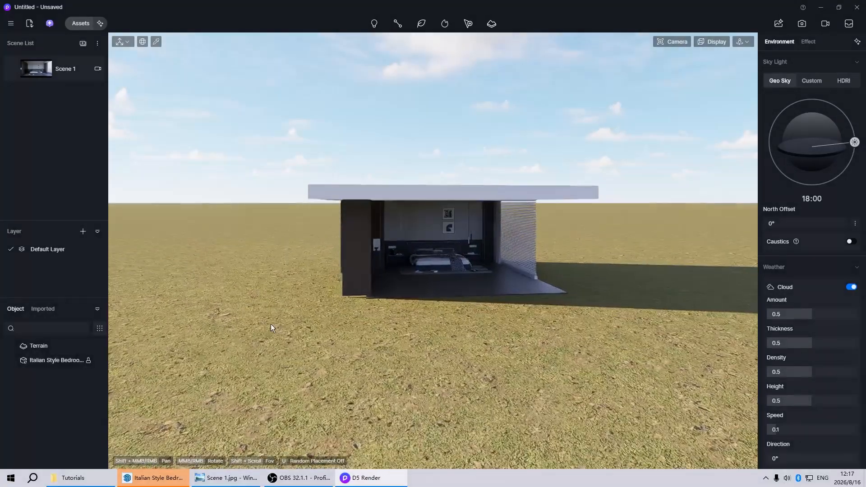
scroll(259, 332, up, 3)
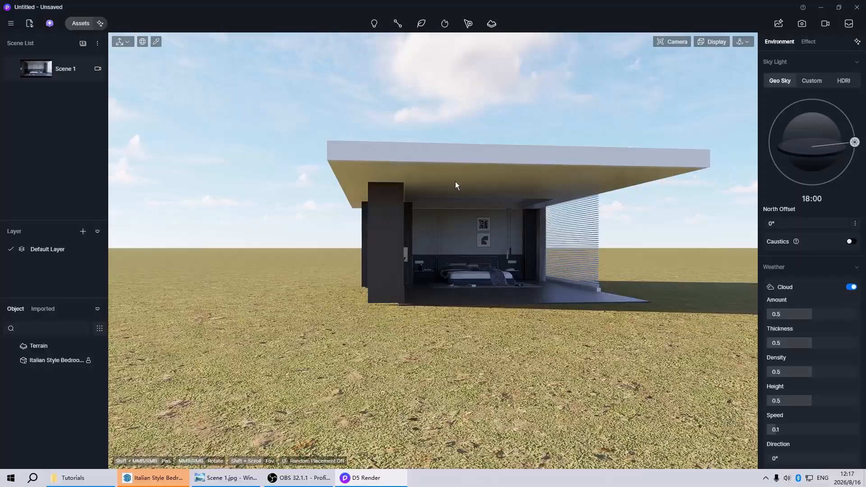
scroll(409, 253, up, 3)
middle_drag(409, 253, 404, 270)
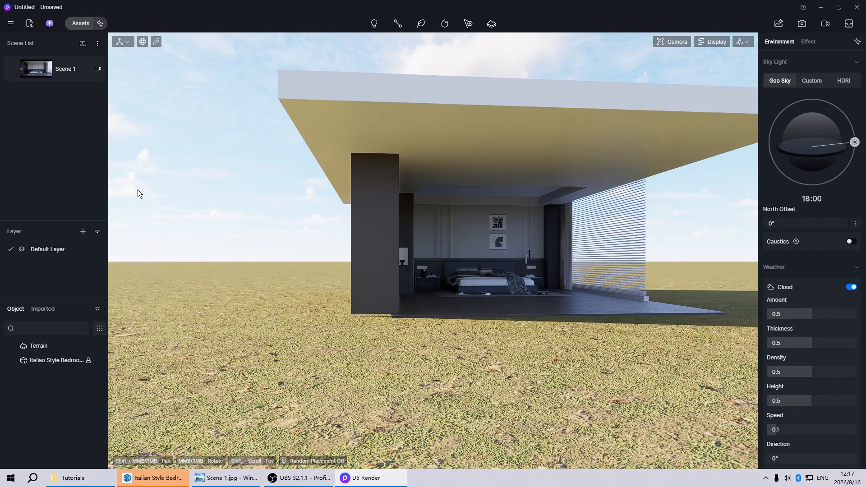
right_click(40, 347)
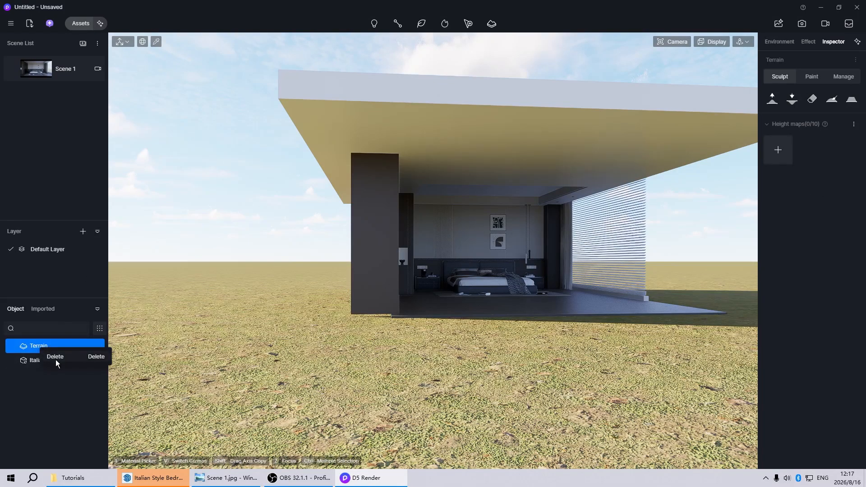
click(55, 357)
click(427, 225)
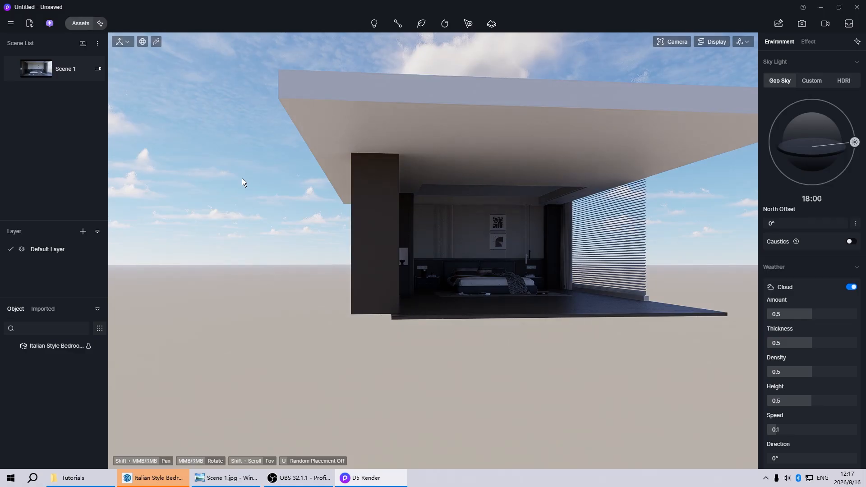
click(43, 69)
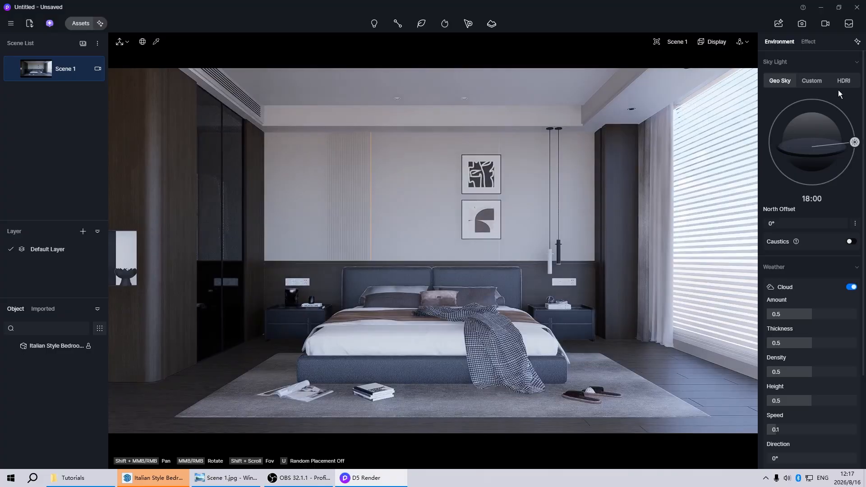
Turn off automatic exposure, lower the exposure to -0.36 and update Scene 1.
click(807, 41)
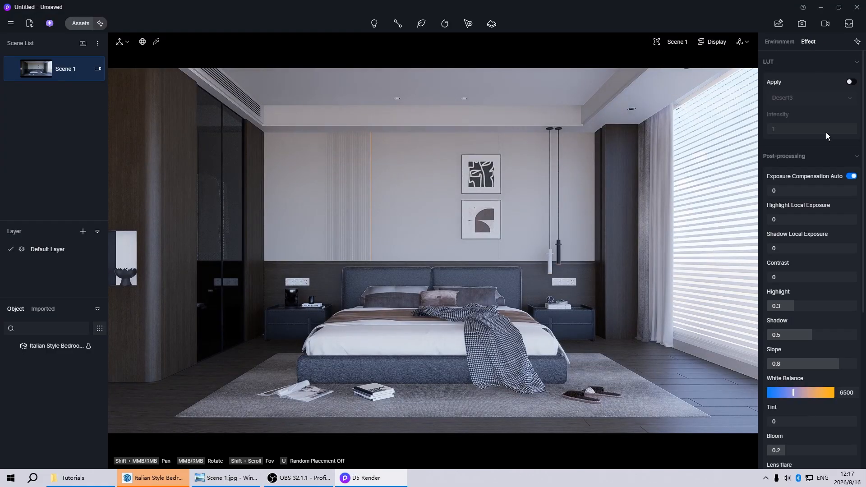
click(851, 176)
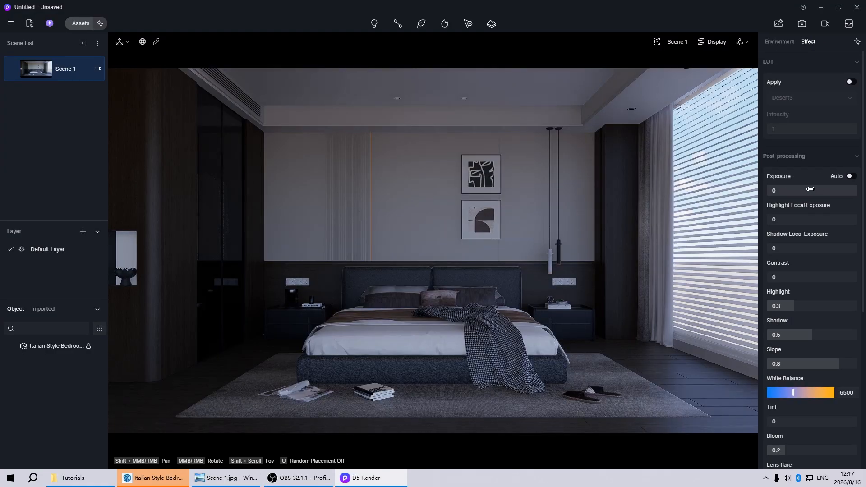
drag(810, 190, 797, 191)
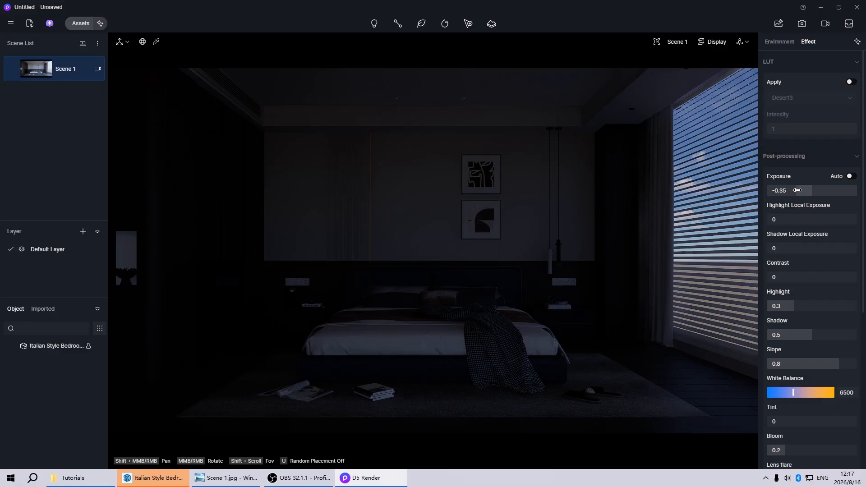
click(14, 70)
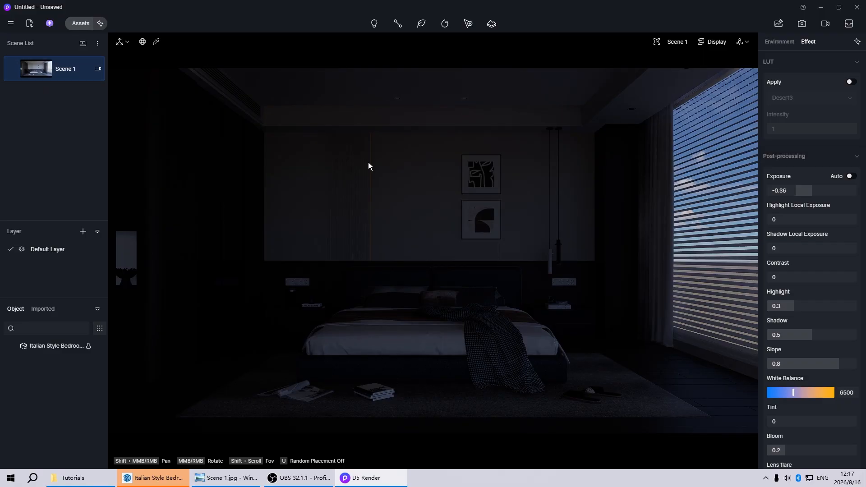
Switch the sky light to HDRI and choose the built-in True Shadow 1 map.
click(779, 42)
click(843, 81)
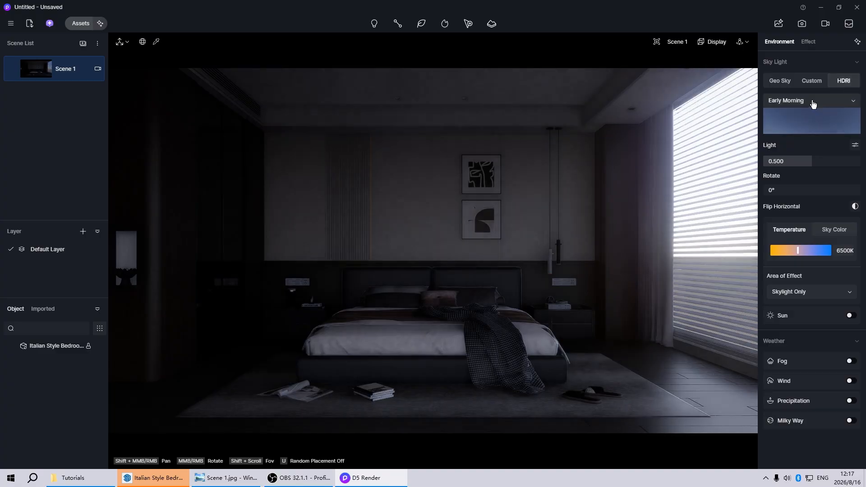
click(806, 102)
click(785, 145)
click(792, 156)
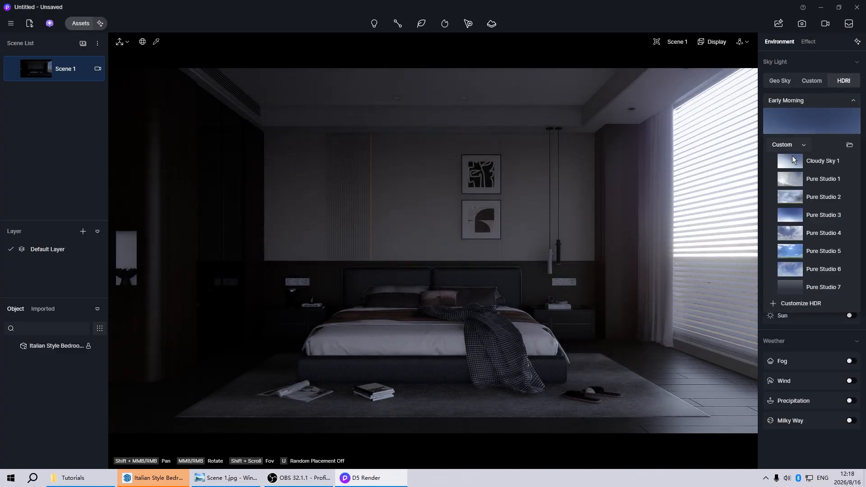
scroll(796, 217, down, 3)
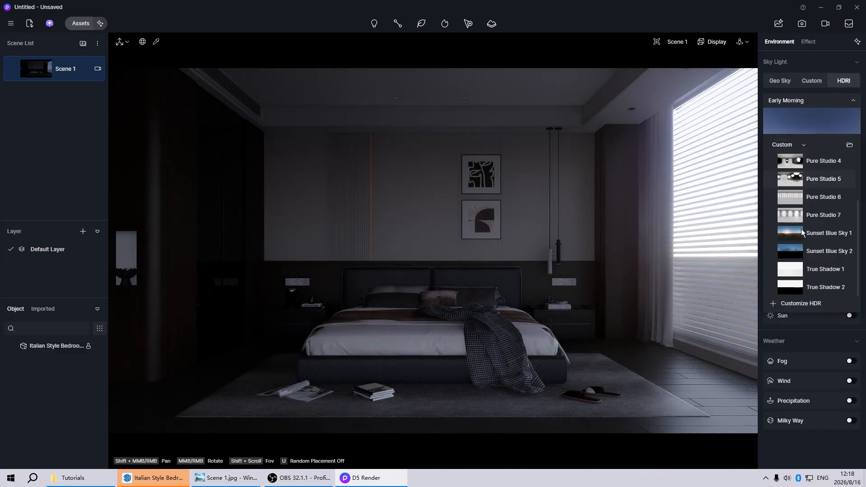
click(791, 271)
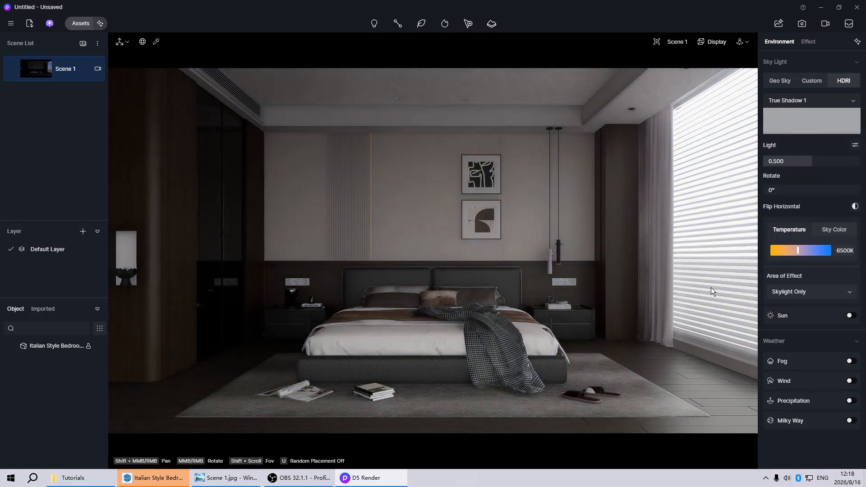
Enable the sun with a sunlight intensity of 0.5 and a sun disk radius of 10.
click(850, 317)
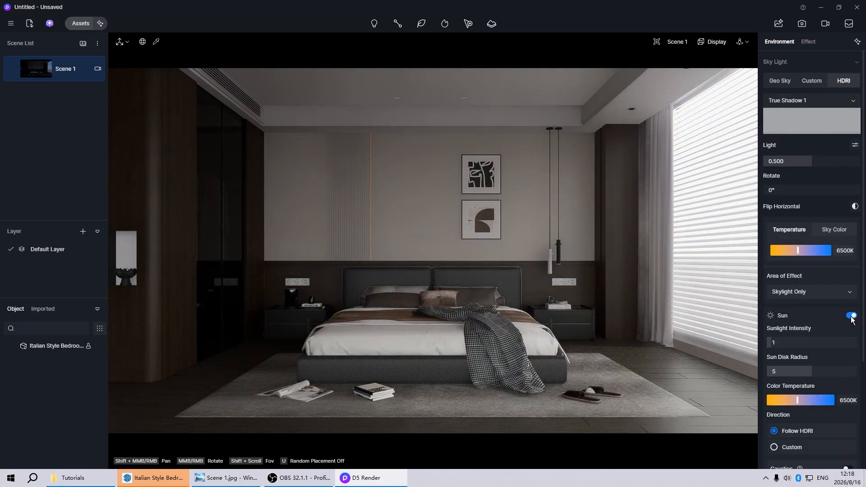
click(796, 340)
text(0.5)
key(Return)
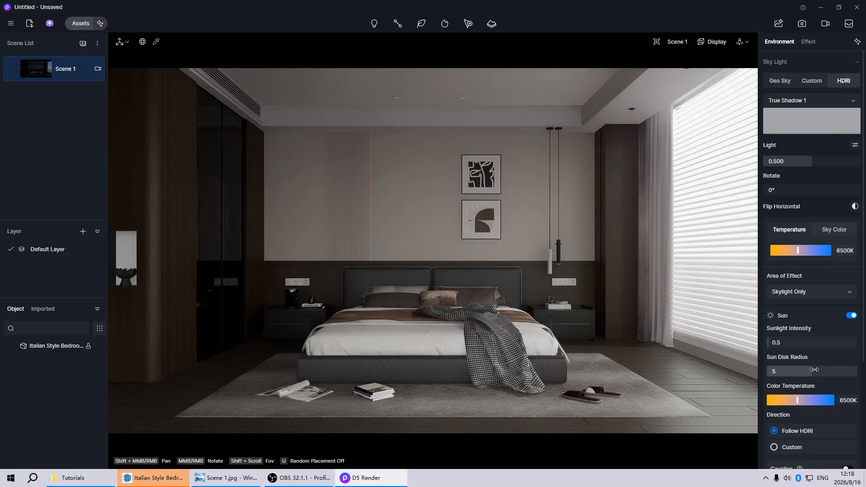
drag(811, 373, 859, 374)
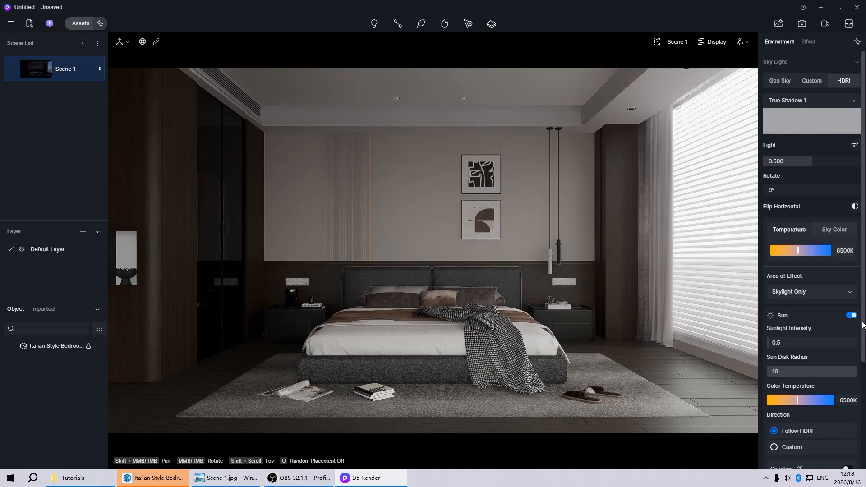
Set a custom sun direction with altitude 20 and azimuth 130, and update Scene 1.
scroll(863, 386, down, 2)
scroll(862, 386, down, 1)
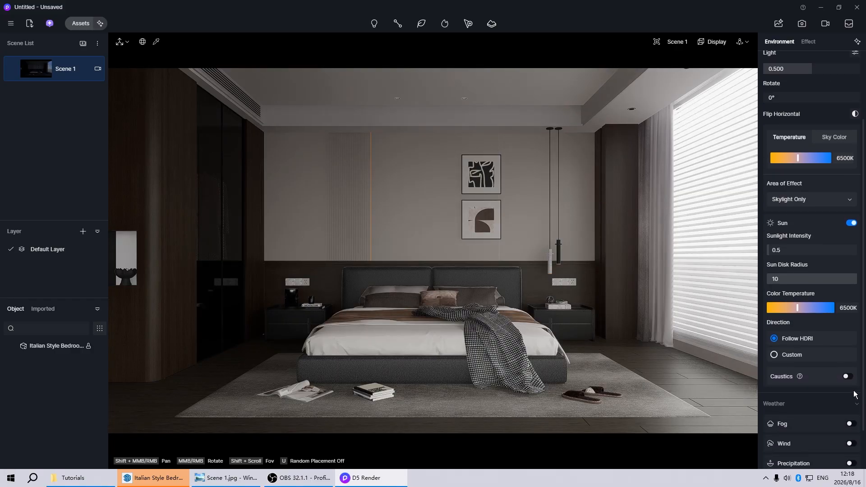
click(774, 355)
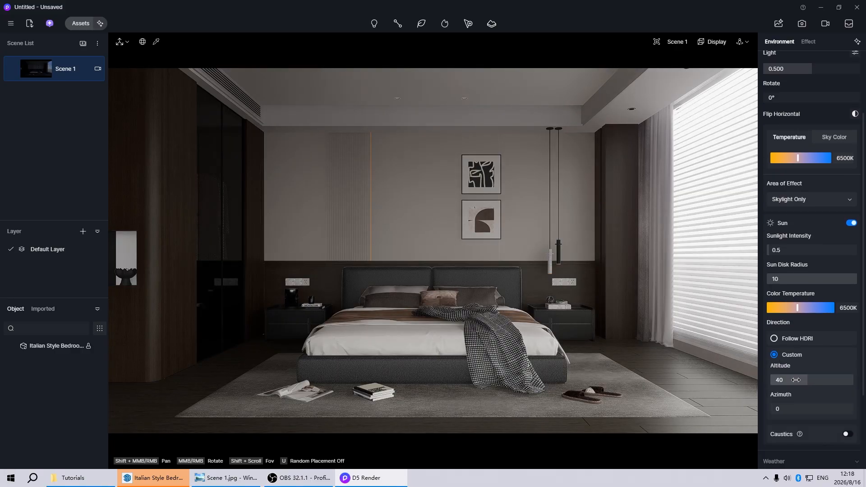
click(797, 380)
text(20)
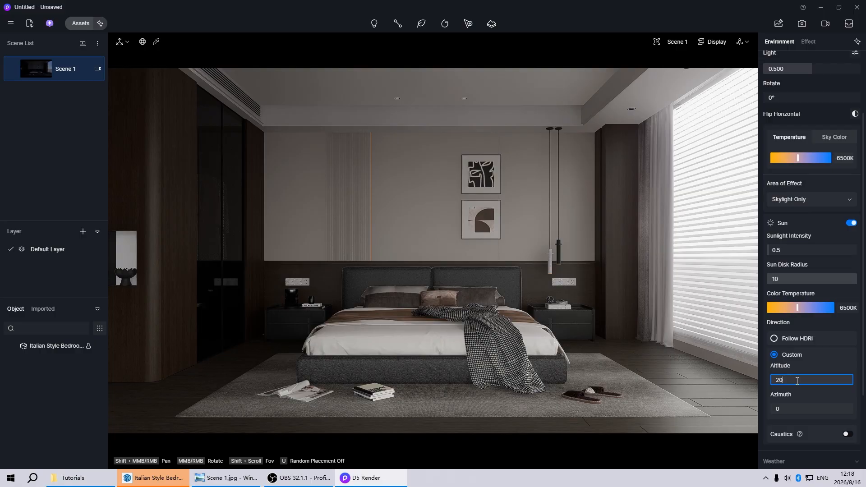
key(Return)
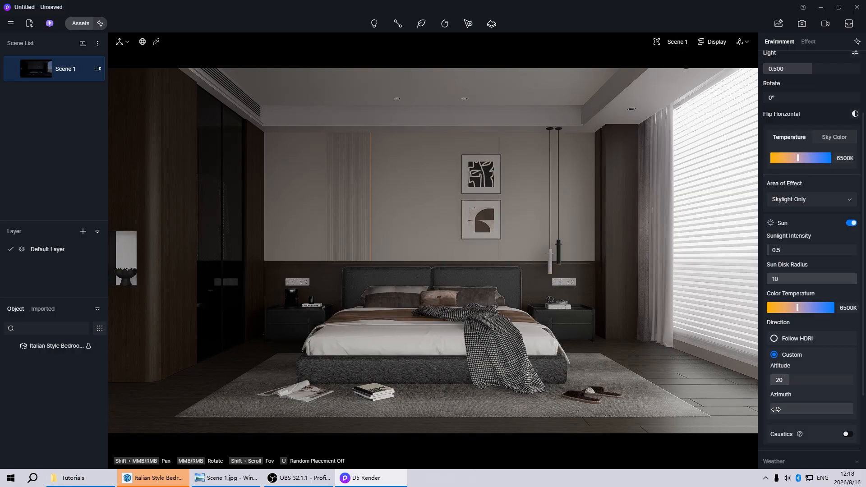
drag(776, 409, 809, 410)
click(808, 409)
text(13)
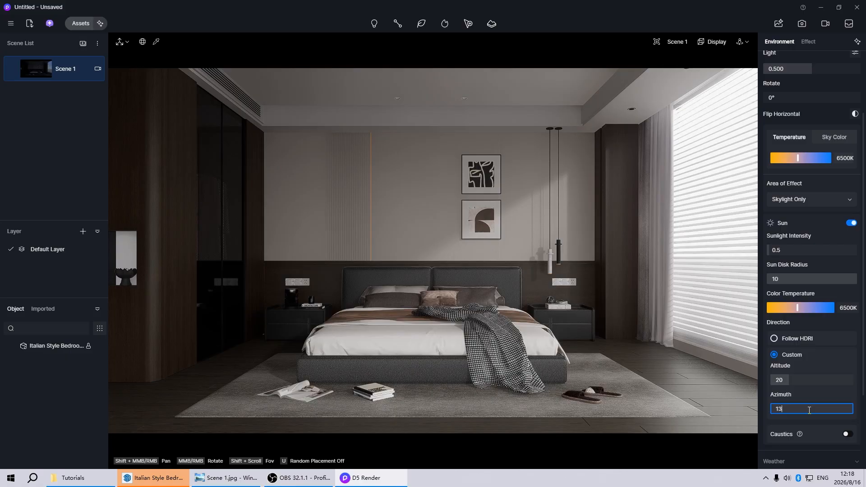
text(0)
key(Return)
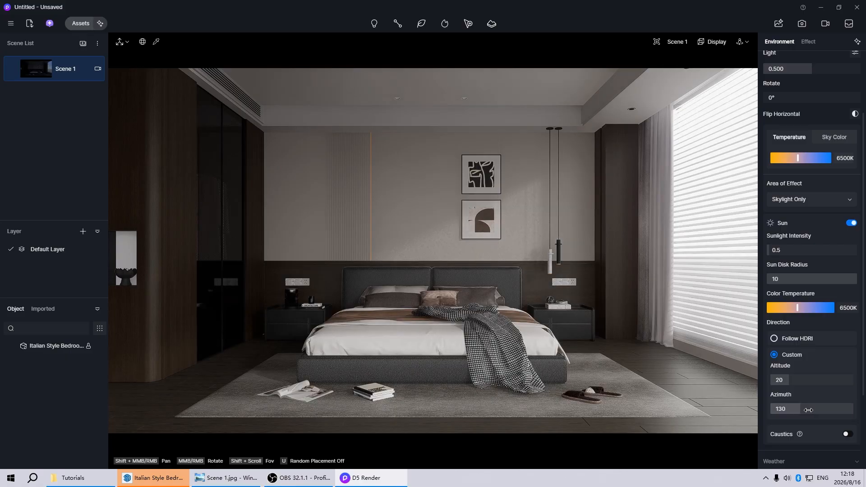
click(14, 71)
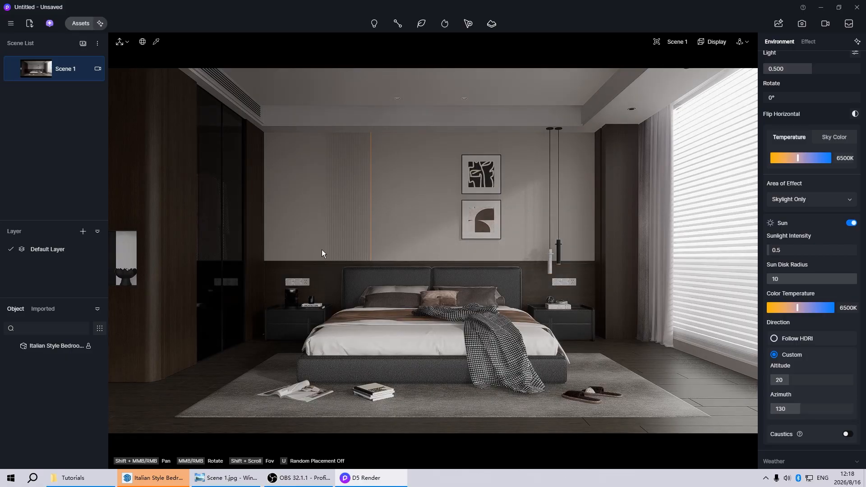
Make the window blinds' material invisible in raytracing and return to the Scene 1 view.
scroll(321, 250, down, 3)
scroll(641, 298, up, 5)
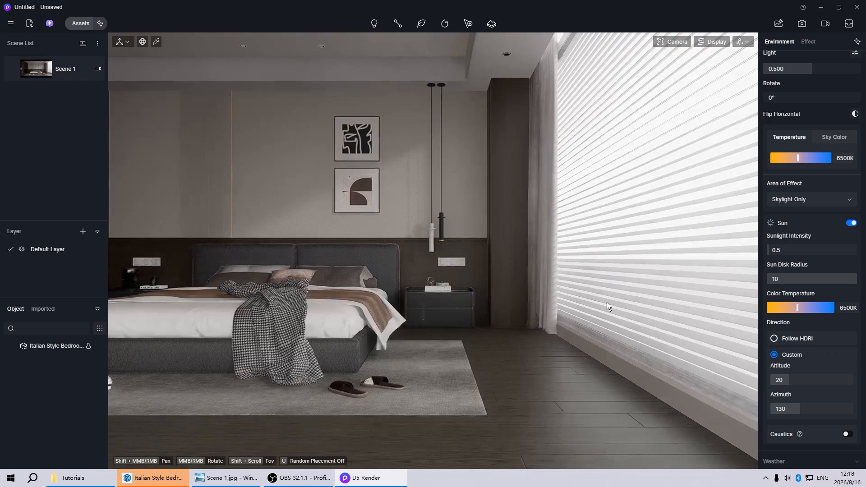
scroll(607, 302, up, 2)
click(605, 302)
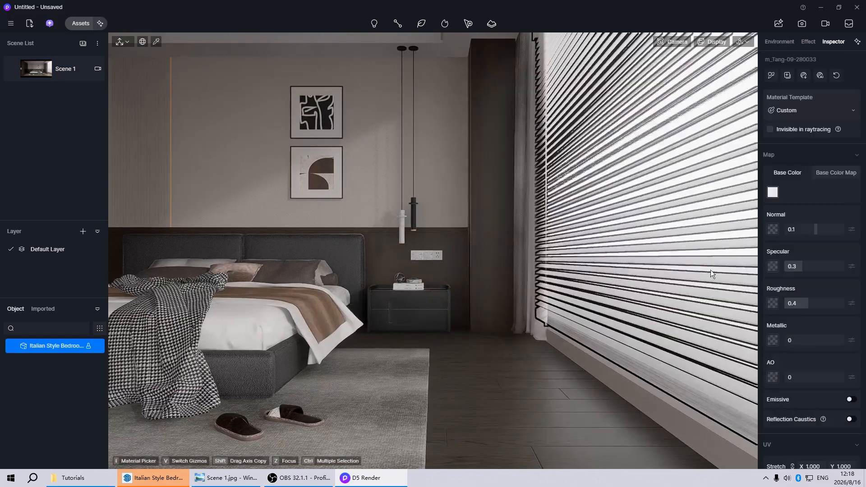
click(769, 129)
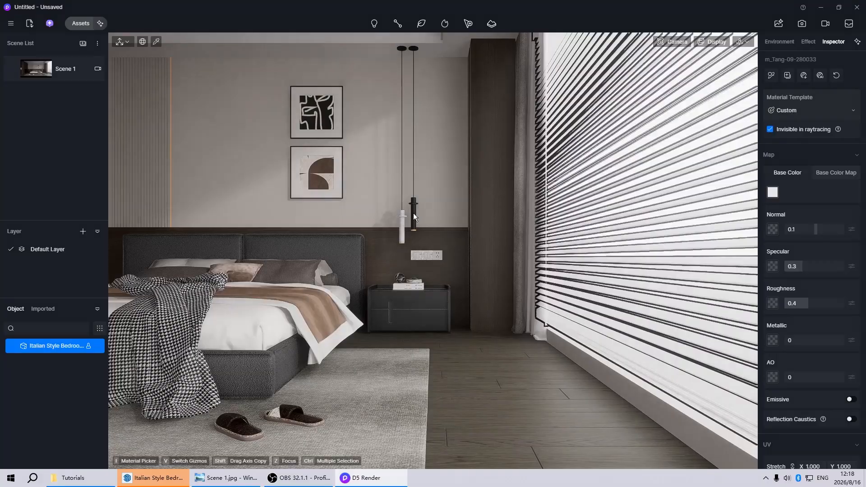
click(56, 72)
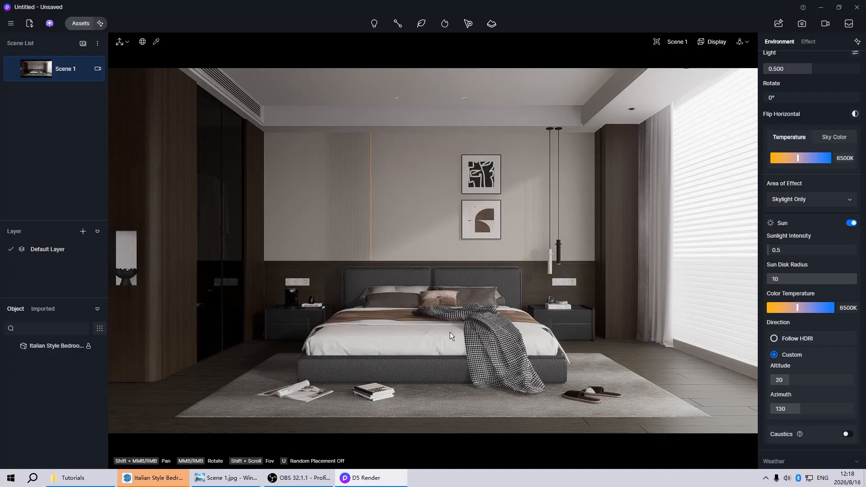
Place a spotlight at the foot of the bed and raise it to about Z 1519.
click(370, 24)
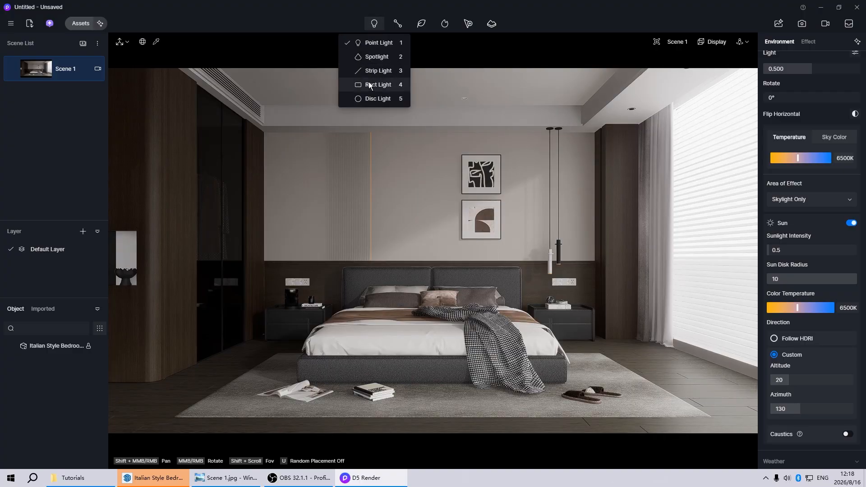
click(369, 58)
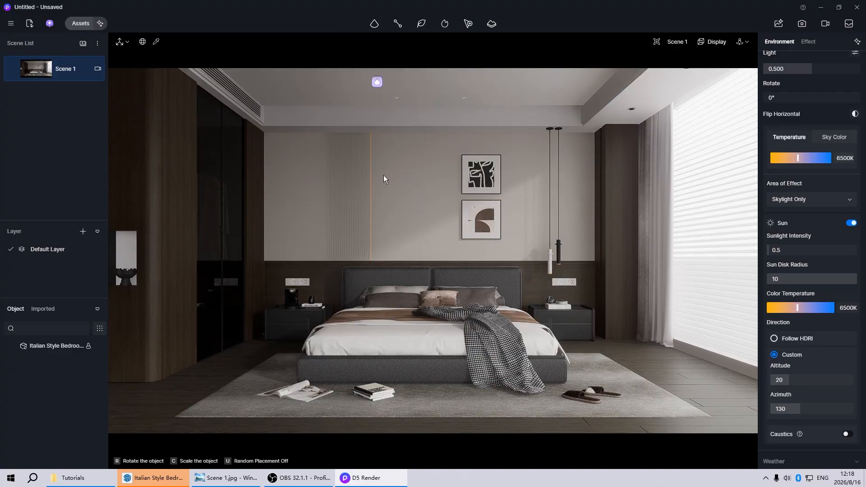
click(514, 368)
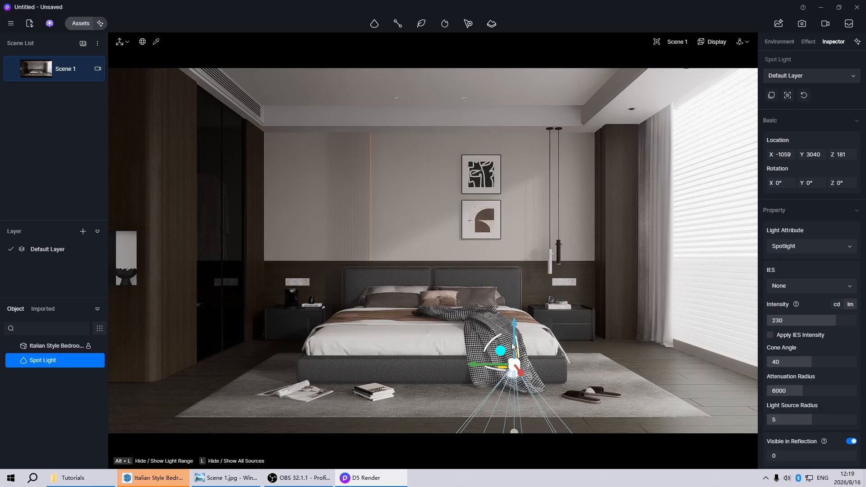
drag(513, 325, 504, 139)
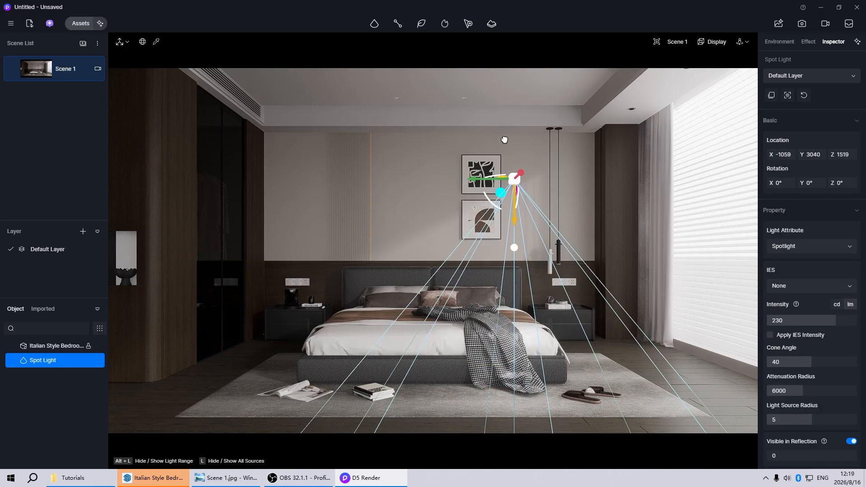
Set the spotlight's intensity to 50 lm and its color temperature to 4000.
click(783, 321)
text(50)
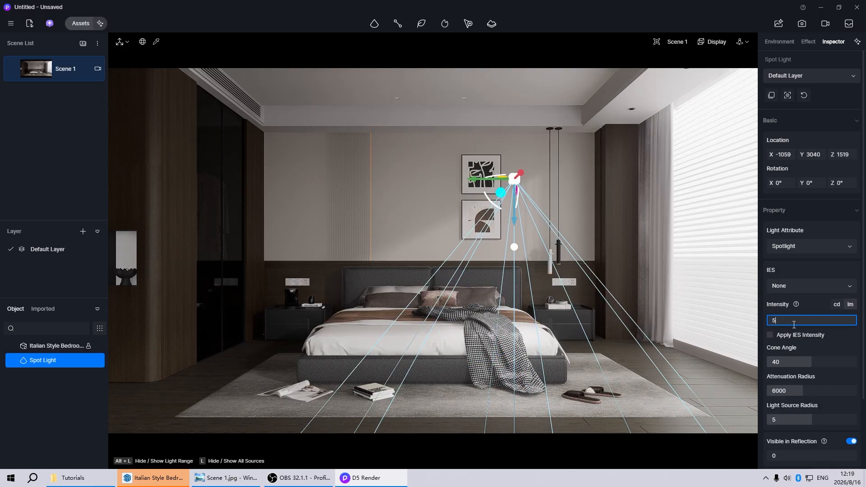
key(Return)
drag(865, 323, 864, 403)
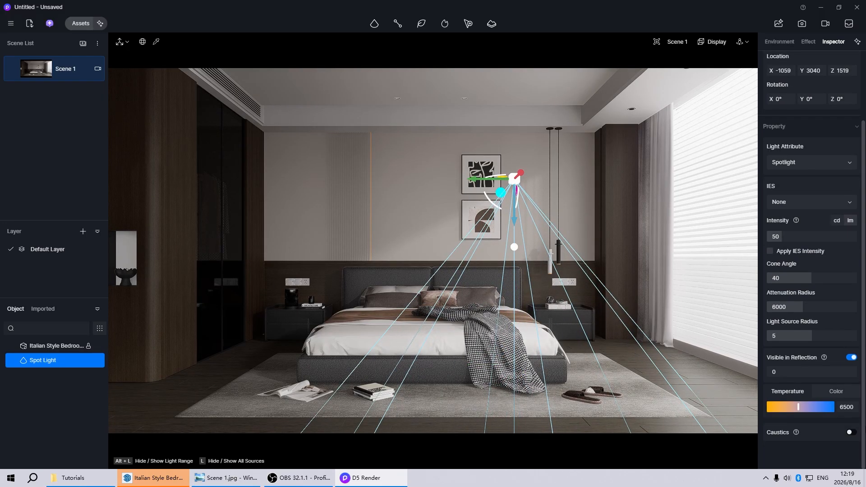
click(847, 407)
text(4000)
key(Return)
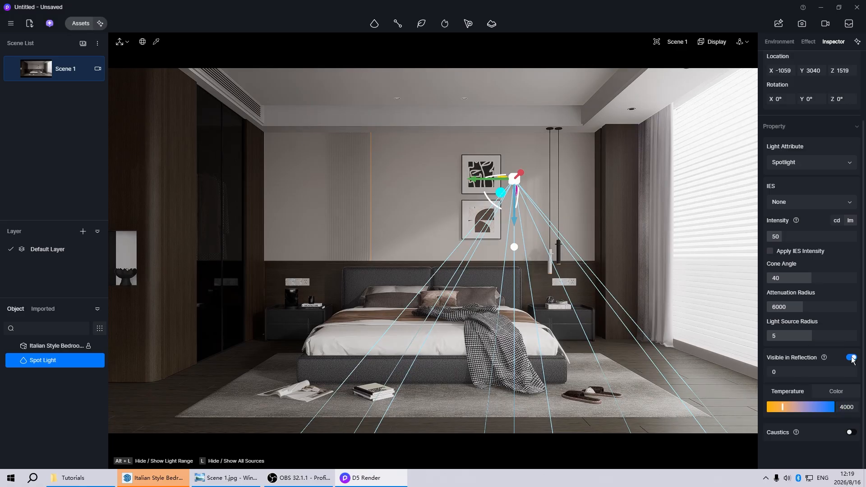
Switch to the top view in wireframe mode and frame the bed area of the bedroom.
click(676, 43)
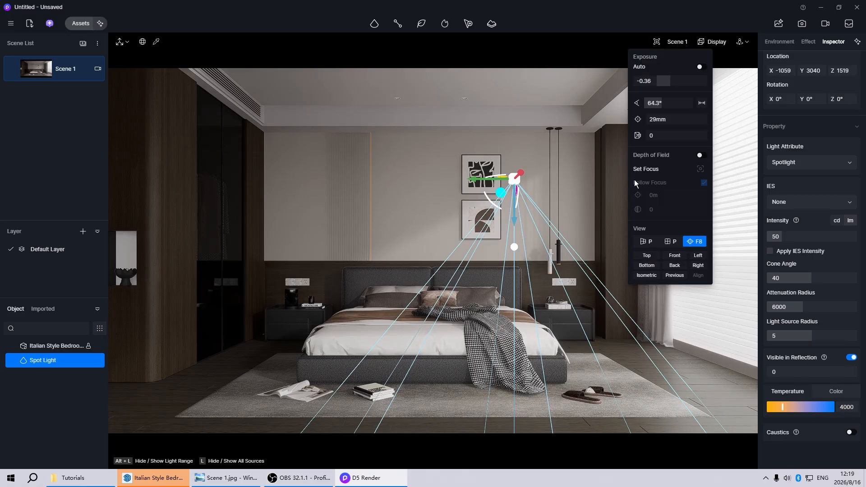
click(646, 255)
click(711, 41)
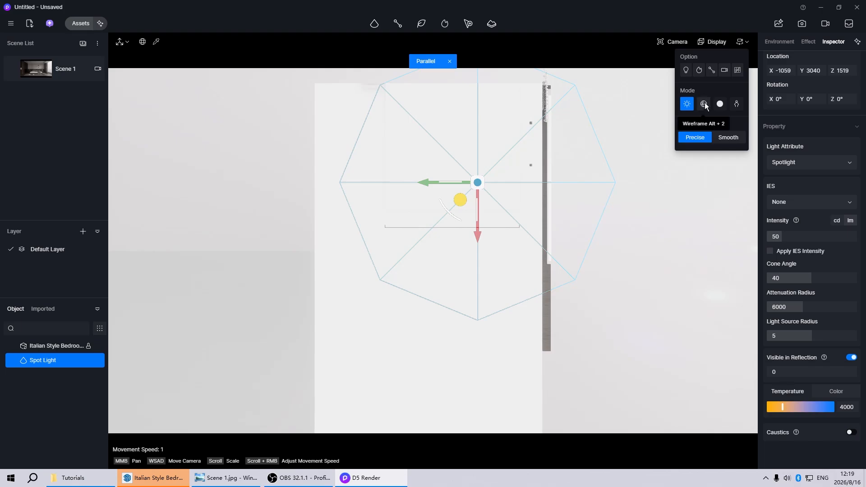
click(704, 104)
scroll(478, 168, up, 5)
middle_drag(414, 166, 349, 333)
scroll(456, 284, up, 3)
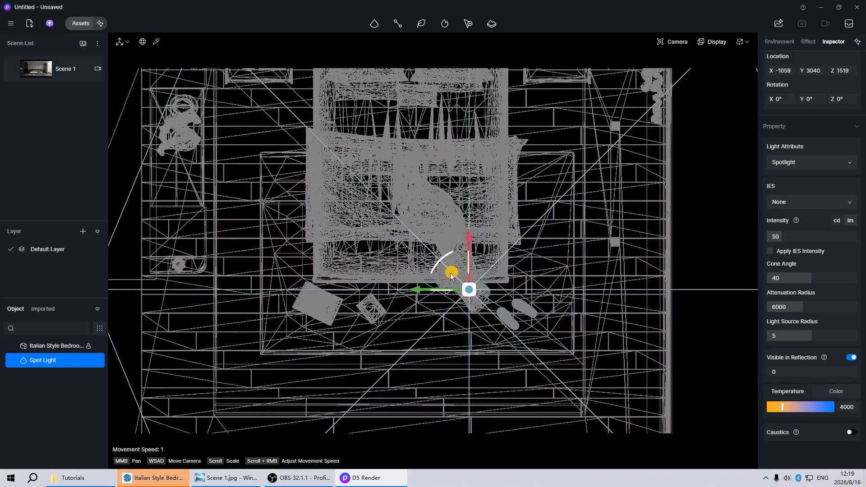
Move the spotlight over the lower part of the bed and copy it to two spots near the pillows and one over each nightstand.
drag(450, 272, 450, 229)
middle_drag(430, 251, 475, 319)
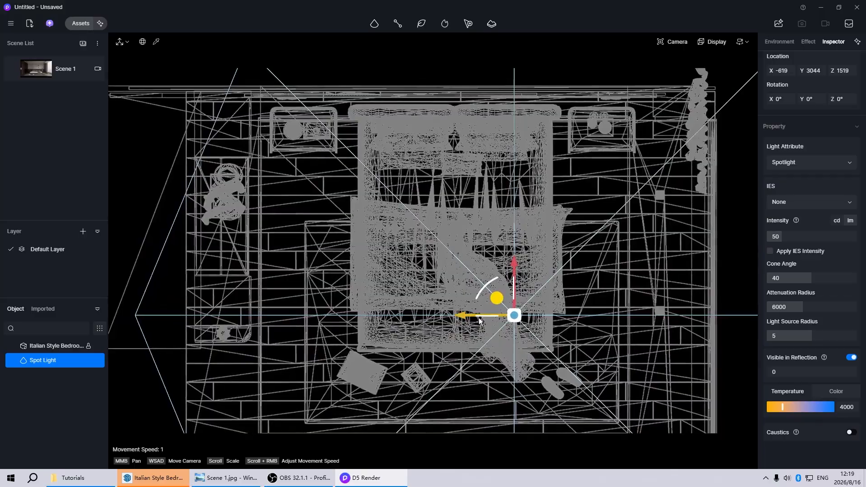
drag(498, 297, 393, 137)
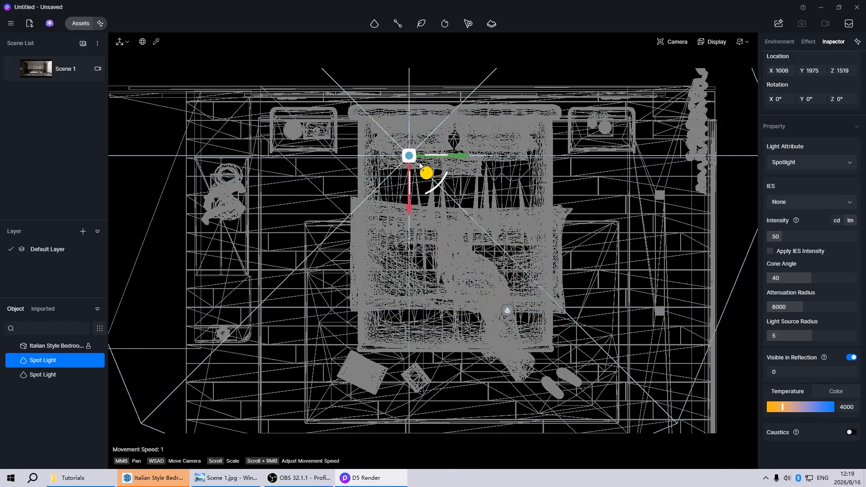
shift+drag(428, 174, 586, 155)
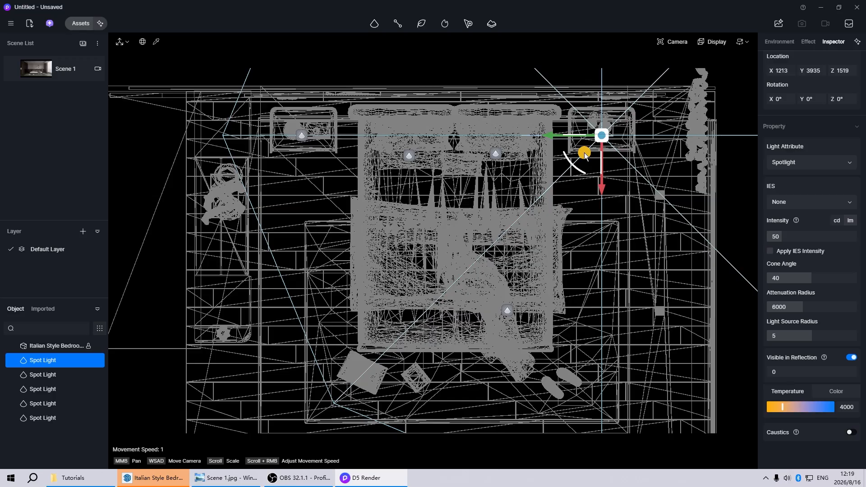
Group the five spotlights, return to the Scene 1 view and raise the group to about Z 2141.
click(344, 67)
scroll(336, 134, down, 4)
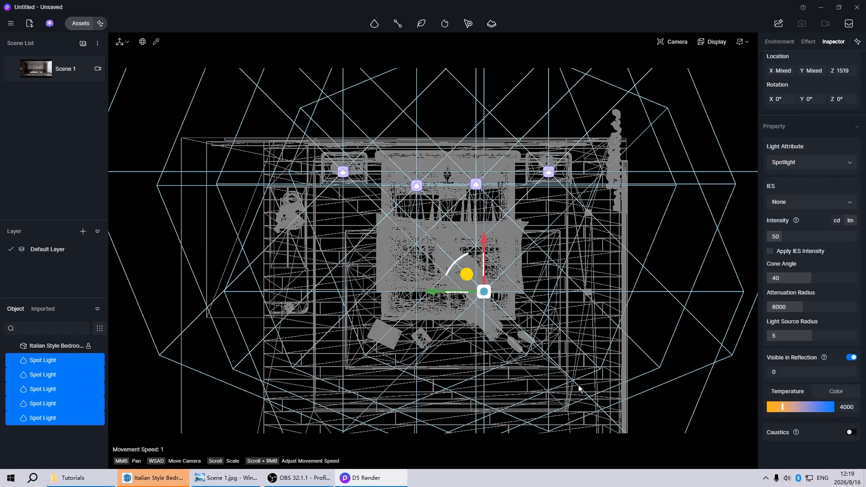
key(ctrl+g)
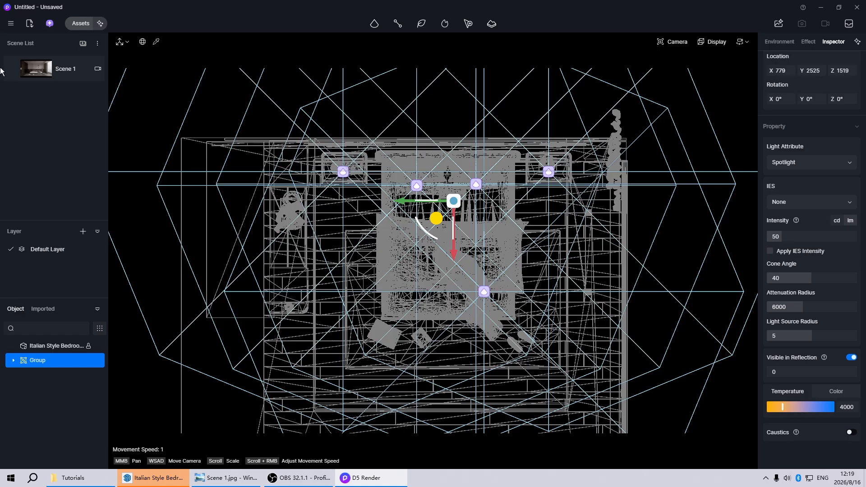
click(35, 72)
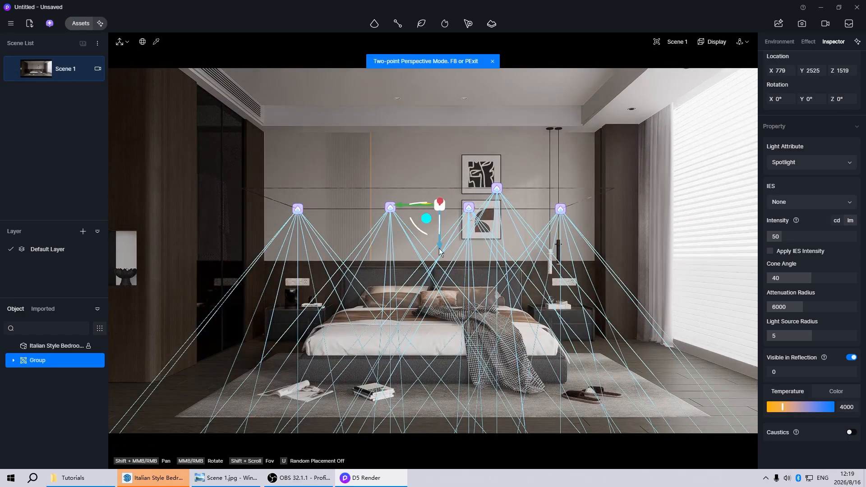
drag(439, 247, 437, 188)
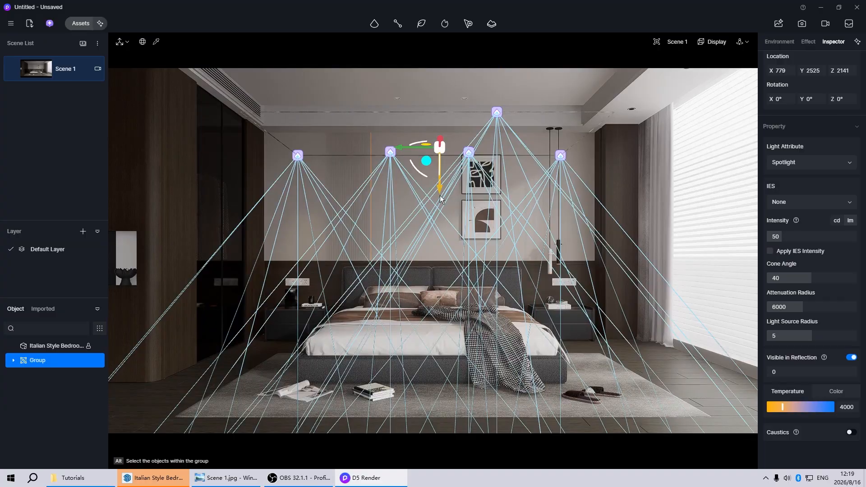
Place a new spotlight at the top of the wall niche above the decorative vase.
click(403, 108)
click(378, 25)
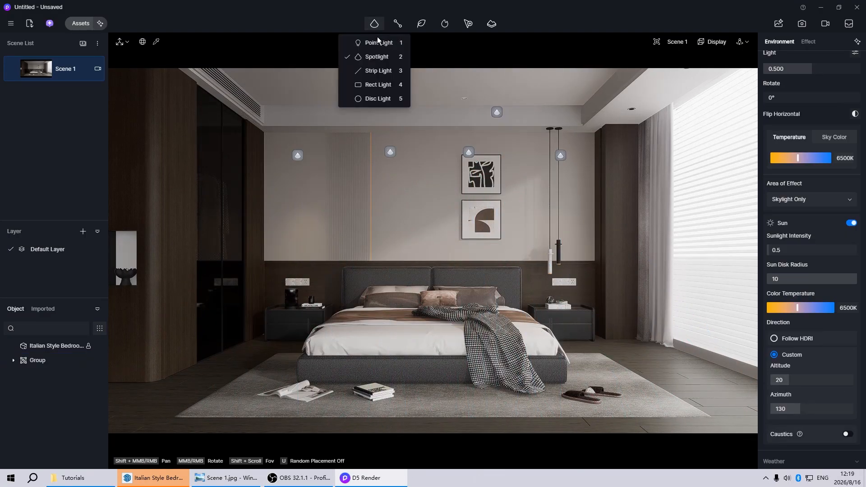
click(377, 53)
scroll(613, 244, down, 4)
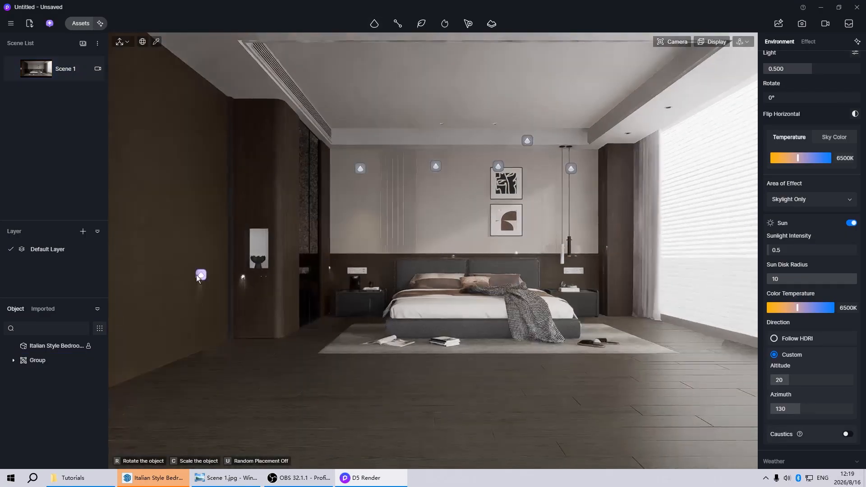
scroll(229, 254, up, 4)
scroll(271, 223, up, 5)
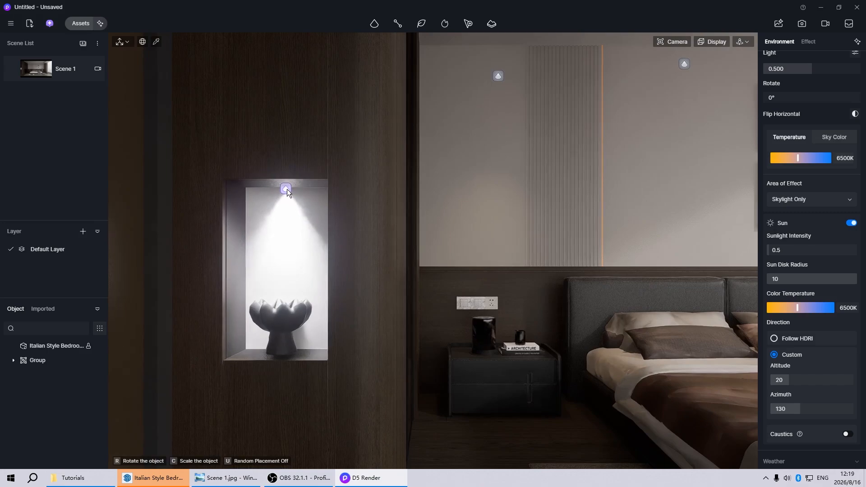
click(287, 188)
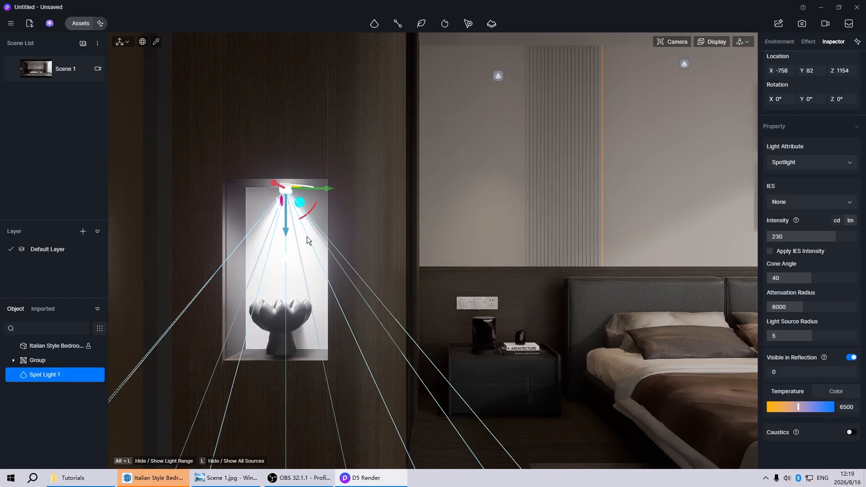
Set the niche spotlight's intensity to 10 lm and its color temperature to 4000.
click(798, 237)
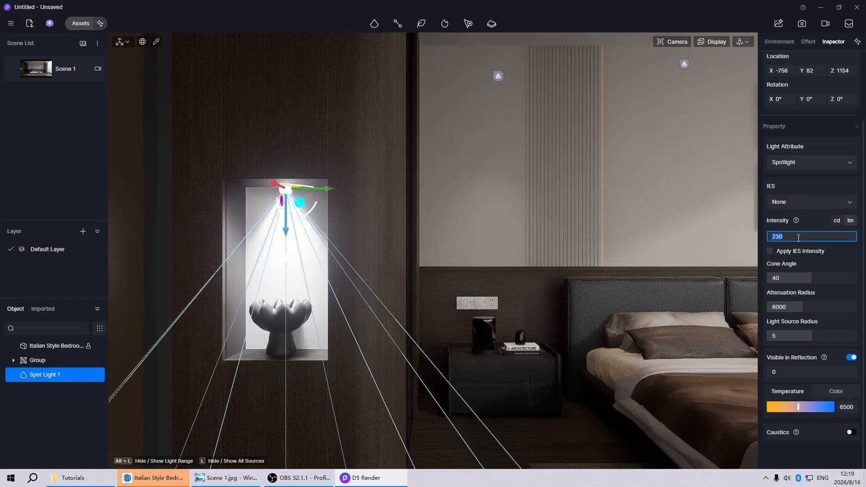
text(10)
key(Return)
click(847, 407)
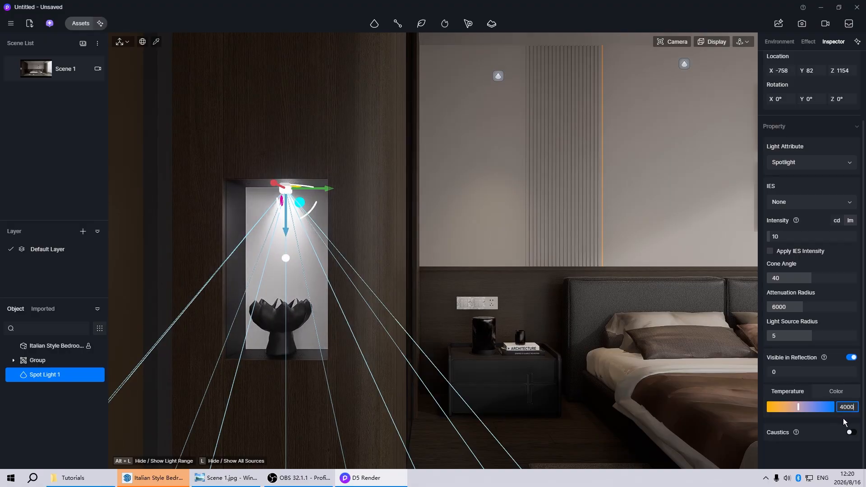
key(Return)
Shift the niche spotlight along the X axis to about X -805 and return to the Scene 1 view.
middle_drag(432, 283, 575, 267)
scroll(576, 266, down, 4)
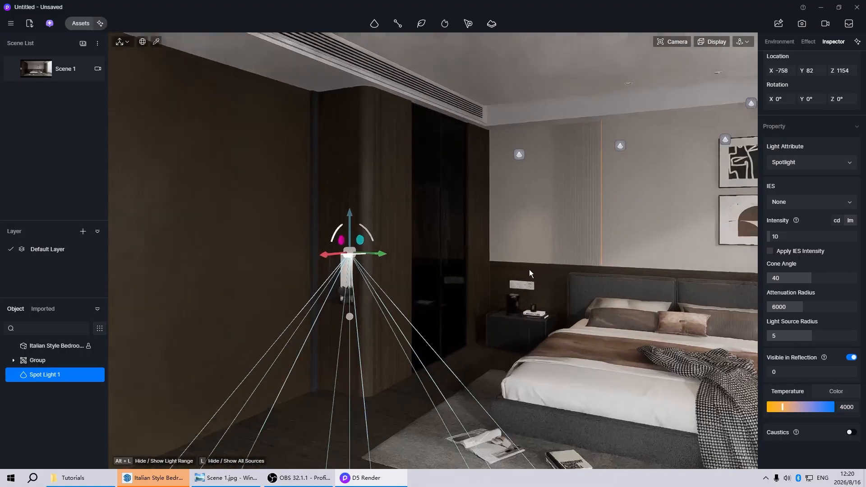
scroll(313, 273, up, 5)
scroll(414, 242, up, 3)
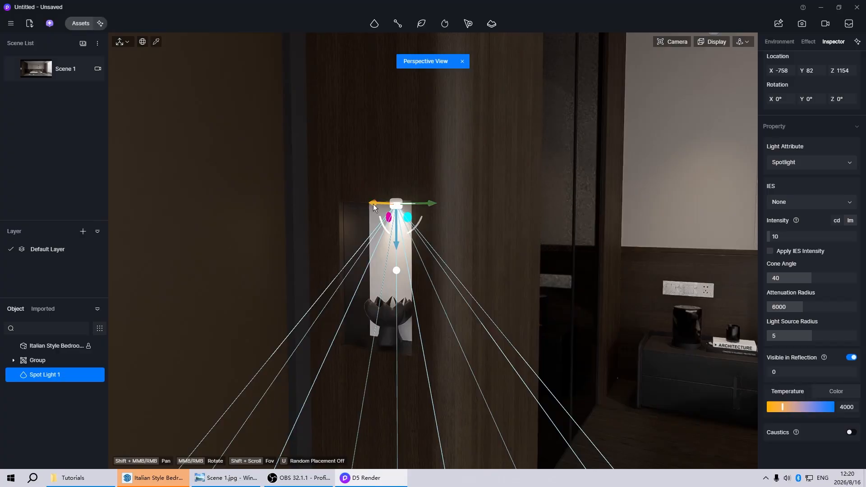
drag(372, 206, 363, 205)
scroll(350, 257, up, 2)
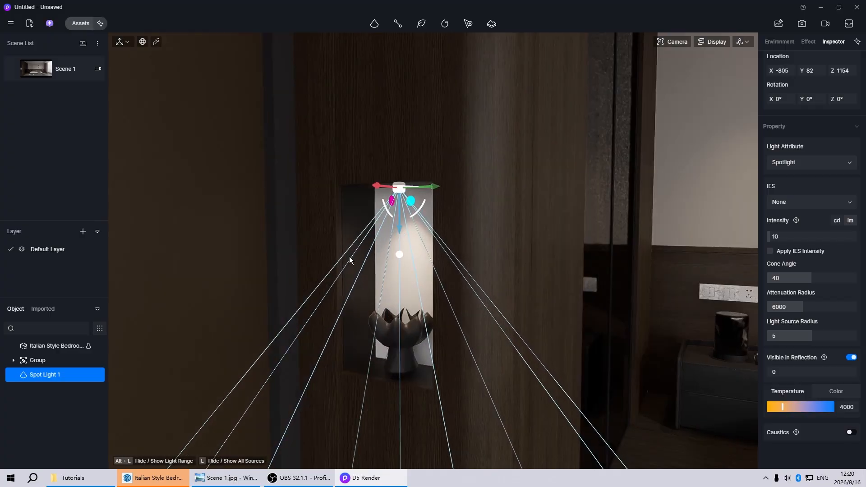
middle_drag(349, 258, 354, 252)
middle_drag(450, 216, 452, 221)
click(47, 66)
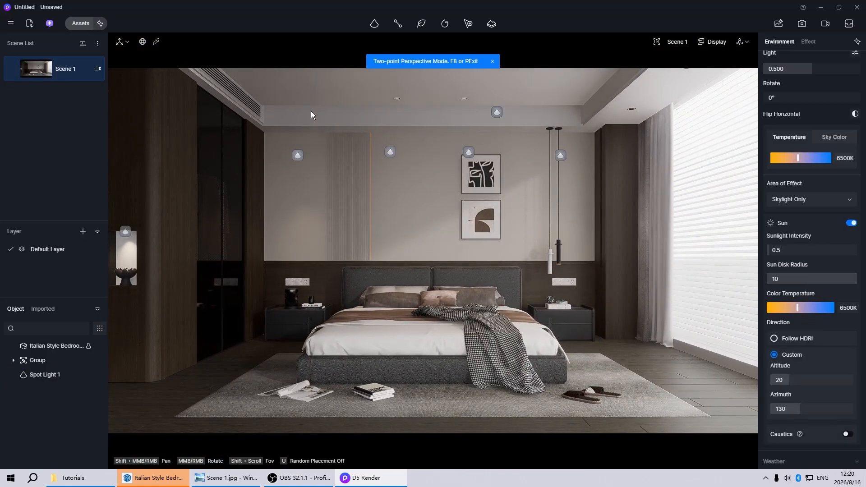
Place a strip light at the ceiling recess above the bed wall and set its color temperature to 3000.
click(377, 25)
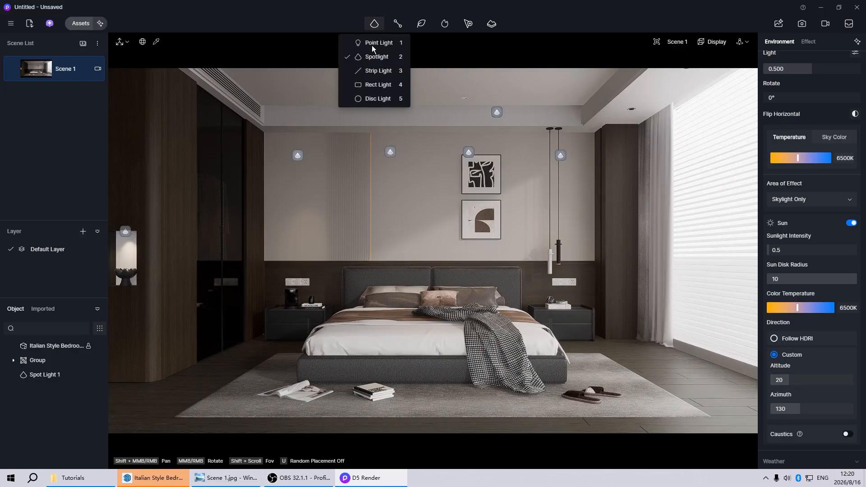
click(373, 68)
scroll(410, 103, up, 4)
scroll(409, 104, up, 3)
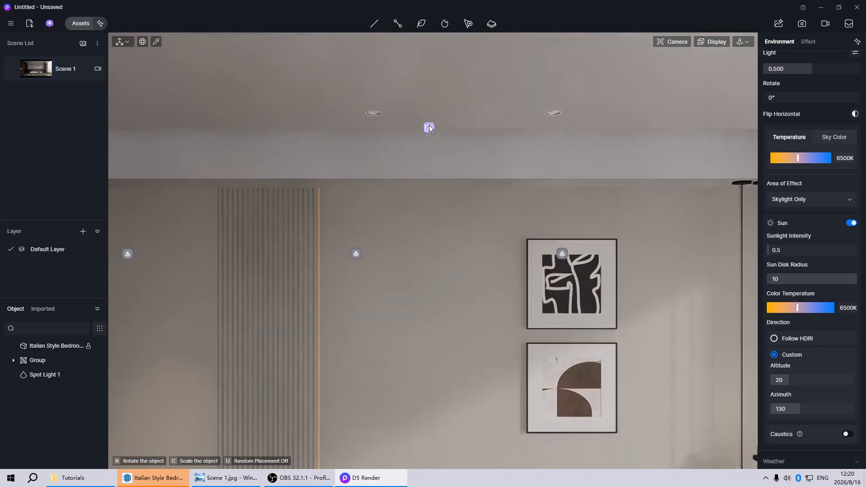
click(431, 136)
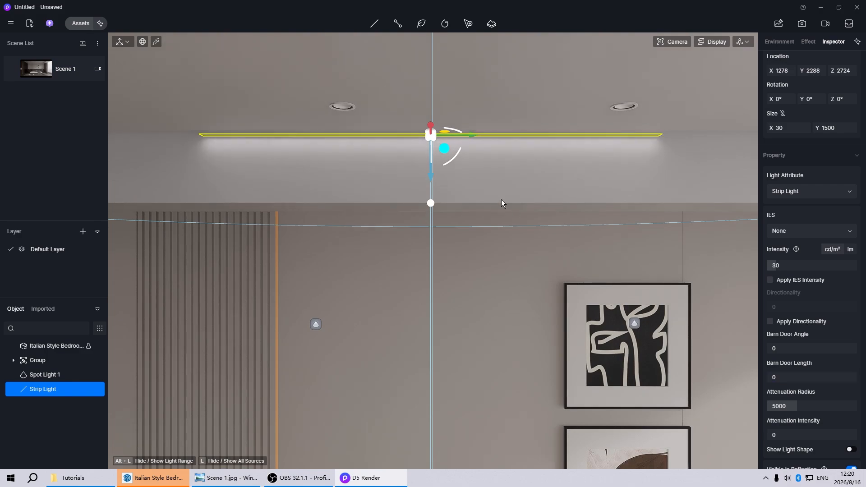
scroll(841, 408, down, 3)
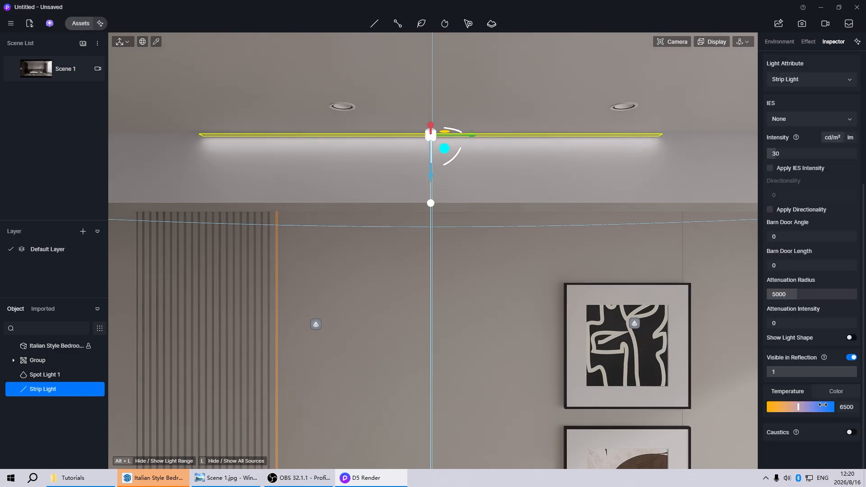
text(000)
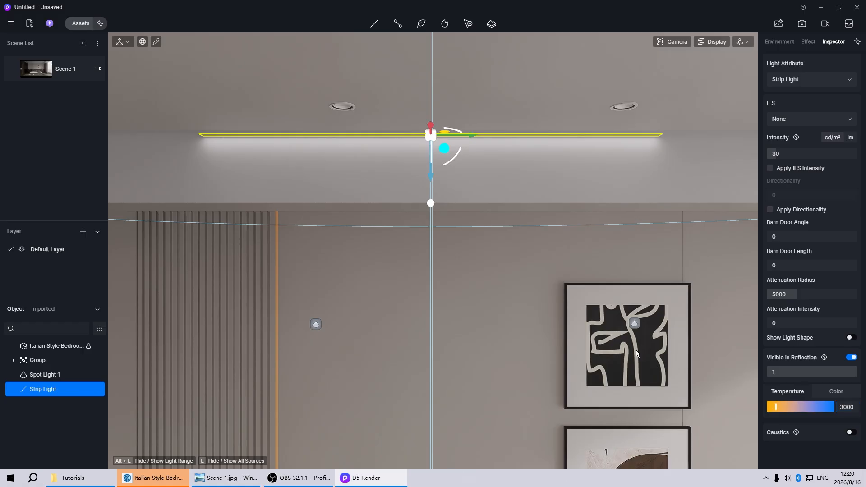
Shift the ceiling strip light slightly toward the bed wall and raise it into the cove.
middle_drag(451, 198, 446, 199)
middle_drag(543, 166, 423, 182)
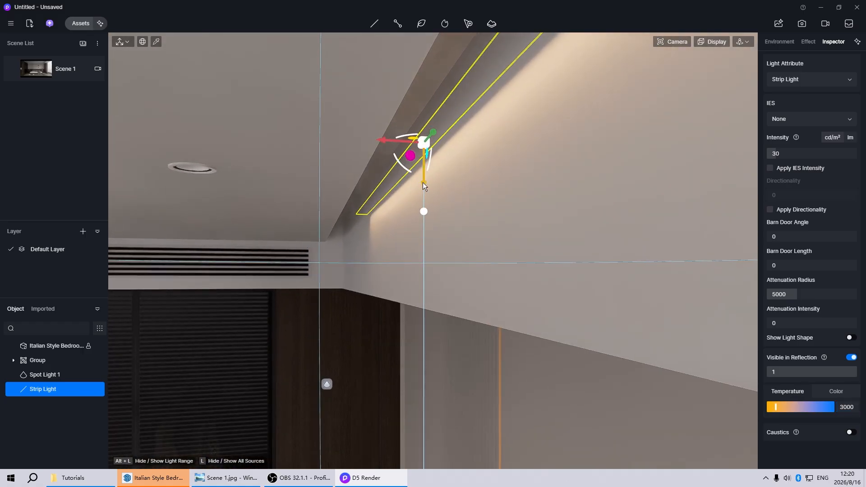
drag(385, 143, 390, 142)
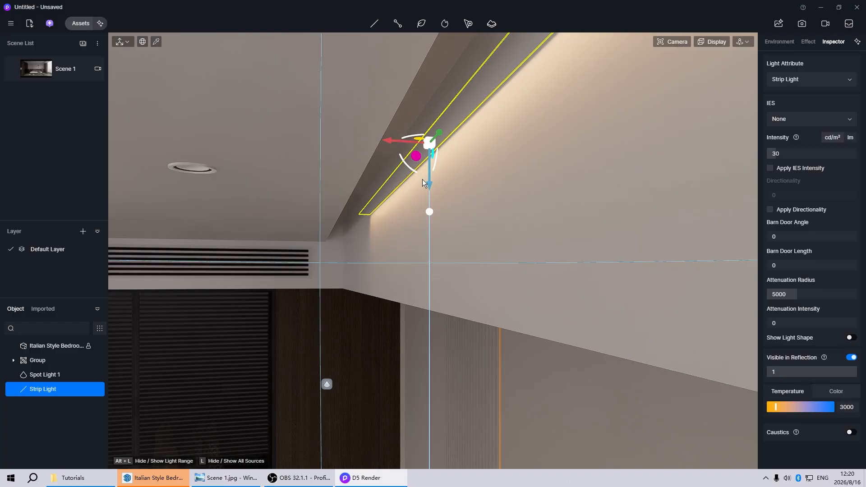
drag(428, 181, 428, 143)
From the Scene 1 view, stretch the ceiling strip light lengthwise to span the full width of the cove.
click(47, 70)
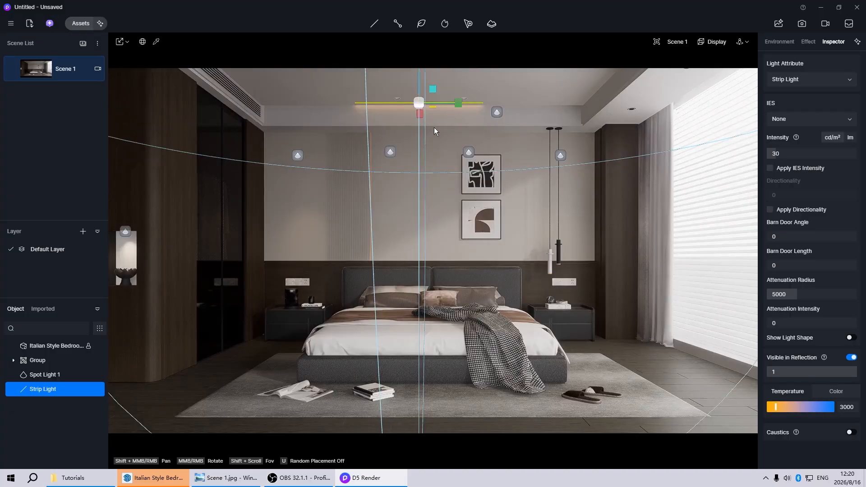
drag(461, 105, 697, 180)
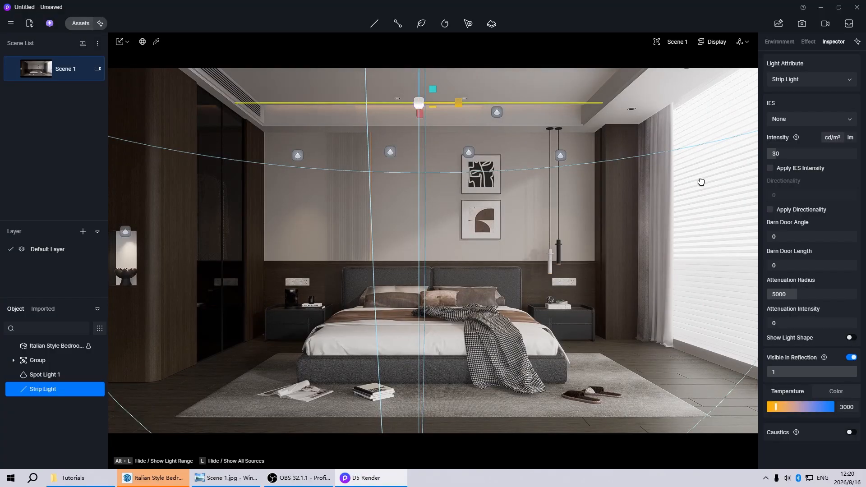
key(r)
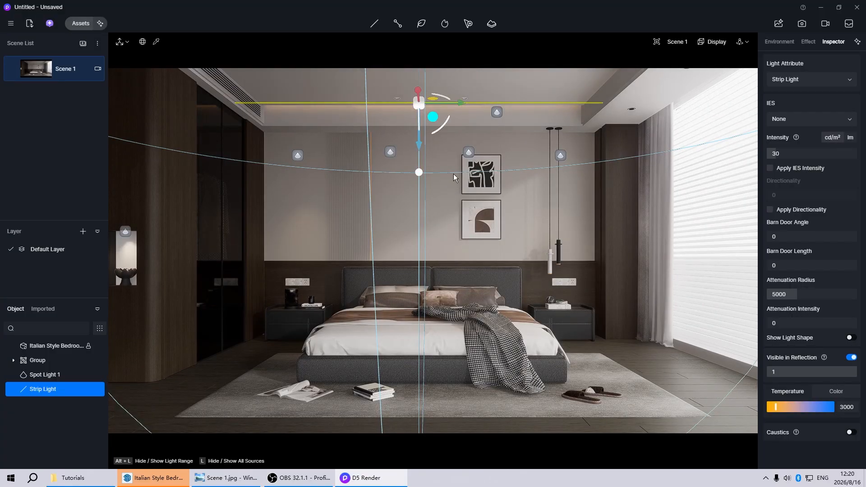
Place a second strip light on the wall above the headboard and rotate it to shine upward.
scroll(404, 243, up, 6)
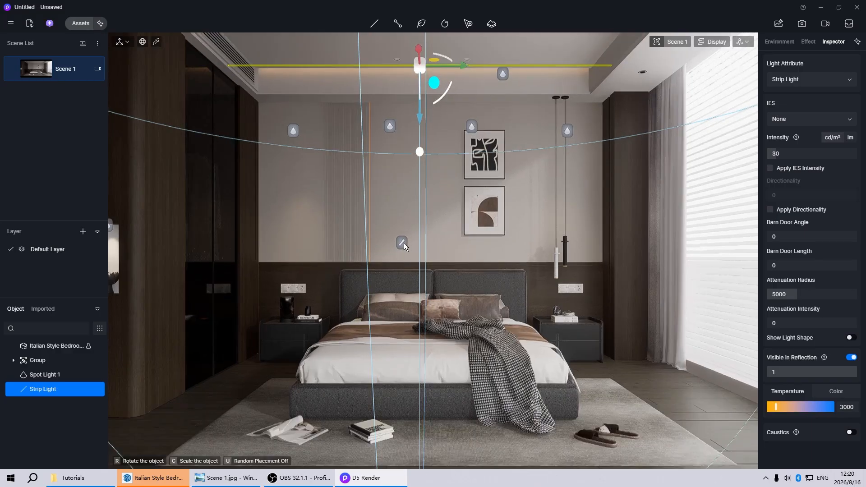
click(413, 245)
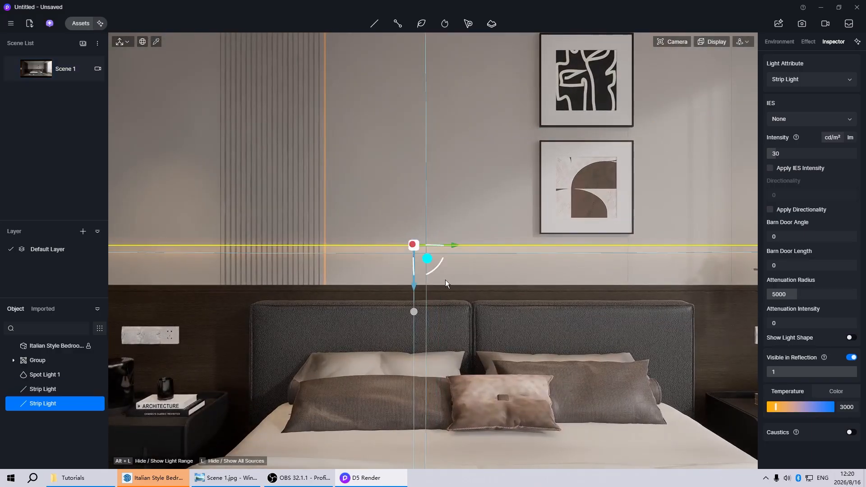
scroll(445, 283, down, 2)
drag(436, 268, 380, 218)
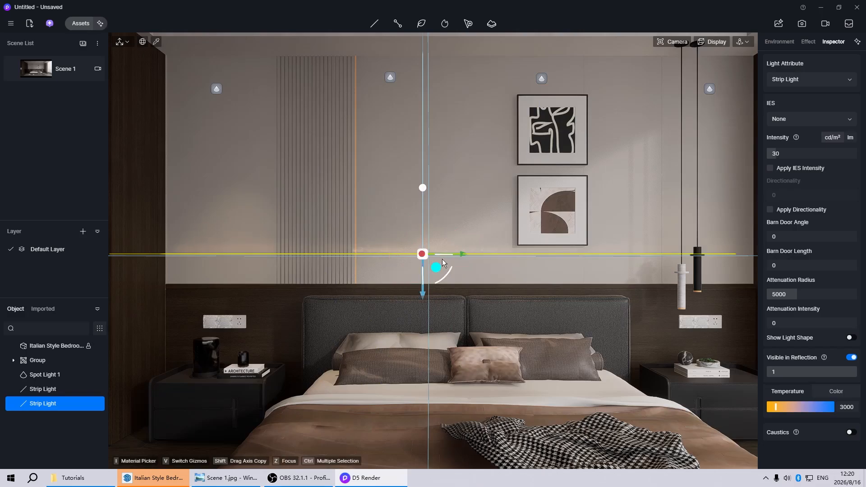
Lower the headboard strip light to the top of the wood paneling, shift it against the wall, and return to the Scene 1 view.
scroll(448, 265, up, 3)
middle_drag(476, 277, 418, 278)
scroll(466, 250, up, 3)
middle_drag(465, 249, 423, 230)
drag(418, 179, 428, 292)
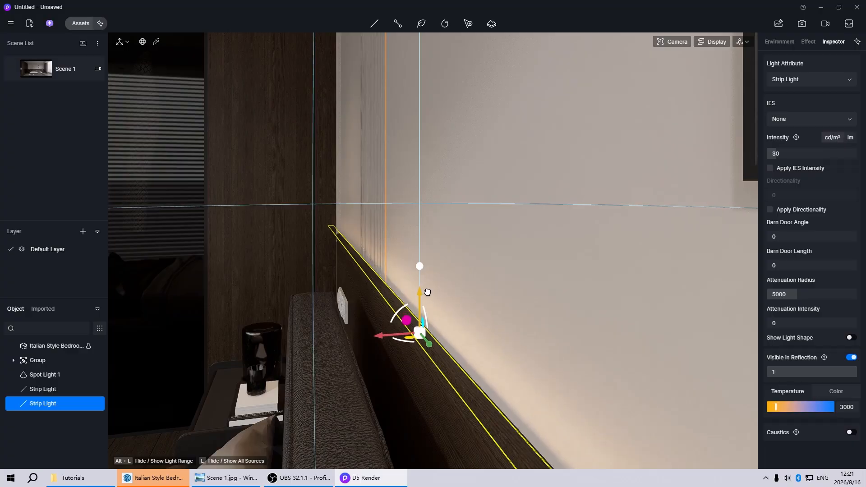
drag(378, 333, 383, 333)
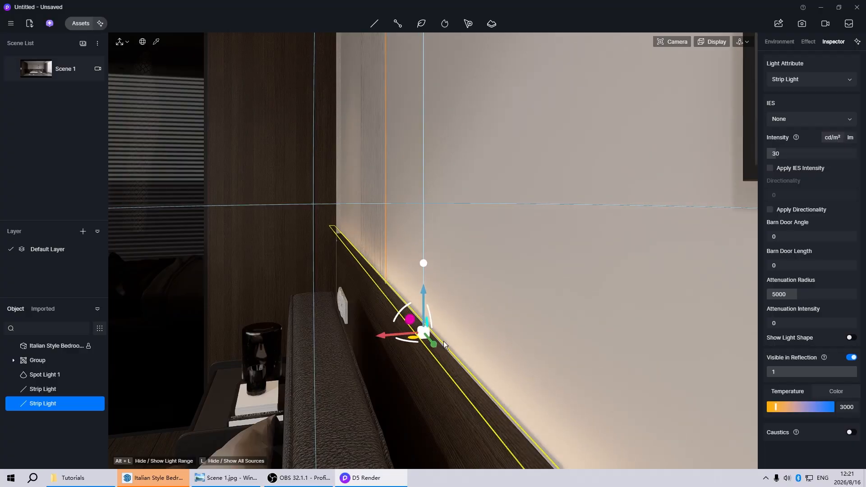
right_drag(444, 340, 428, 304)
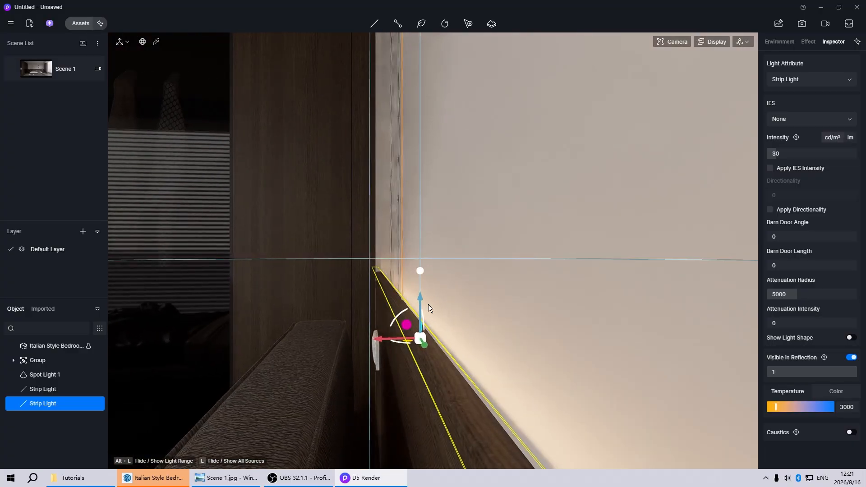
drag(421, 298, 418, 304)
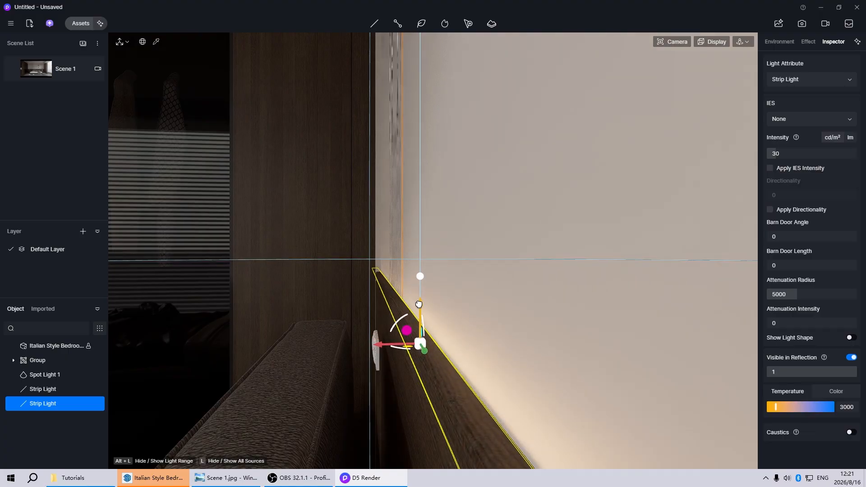
click(51, 76)
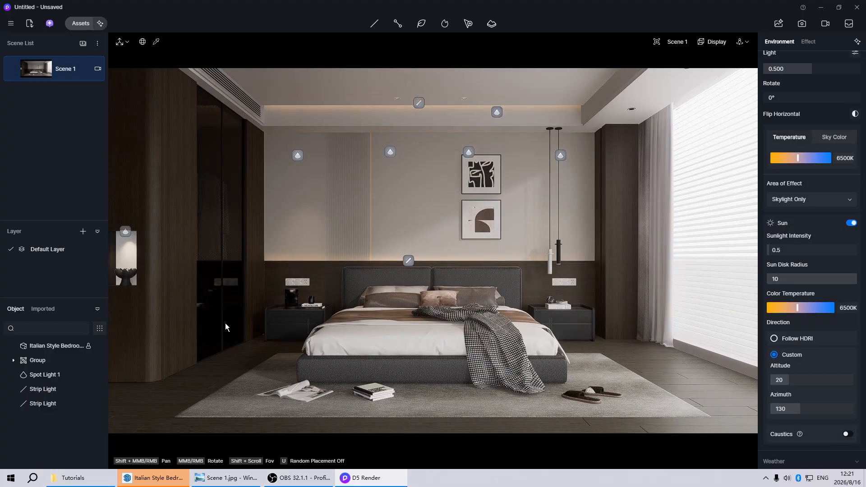
Set the wardrobe door glass material's base color to white and its opacity to 0.
click(208, 244)
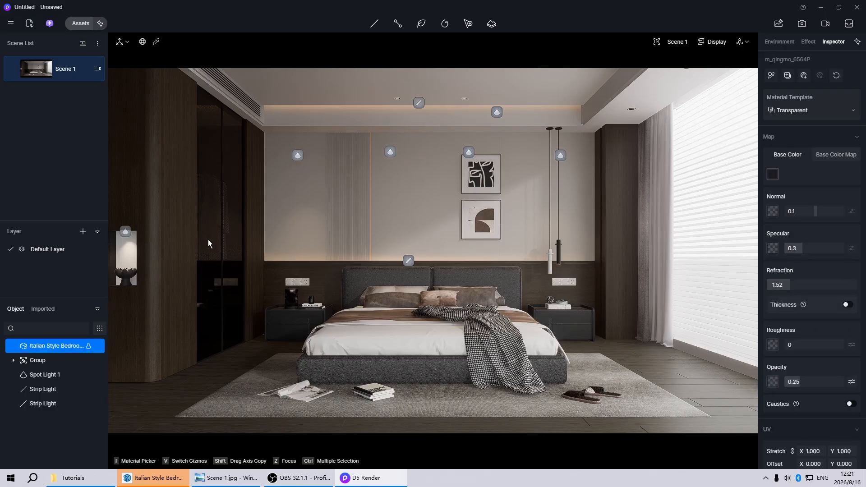
click(773, 174)
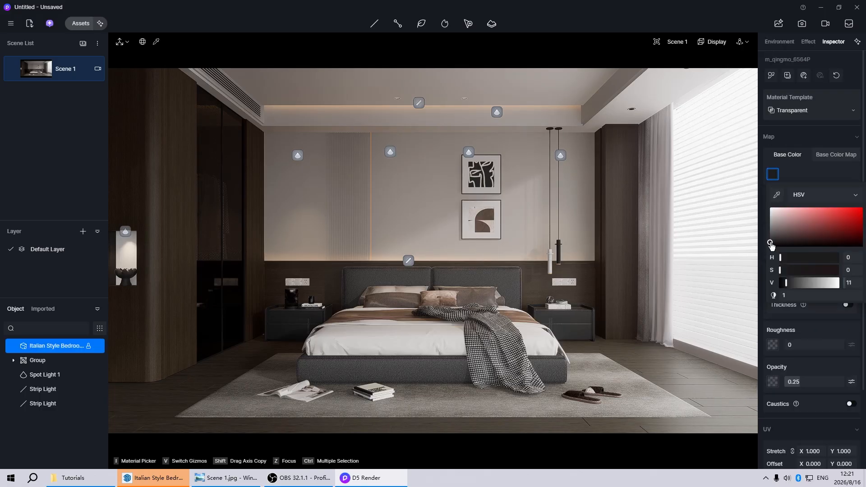
drag(770, 243, 750, 192)
click(807, 176)
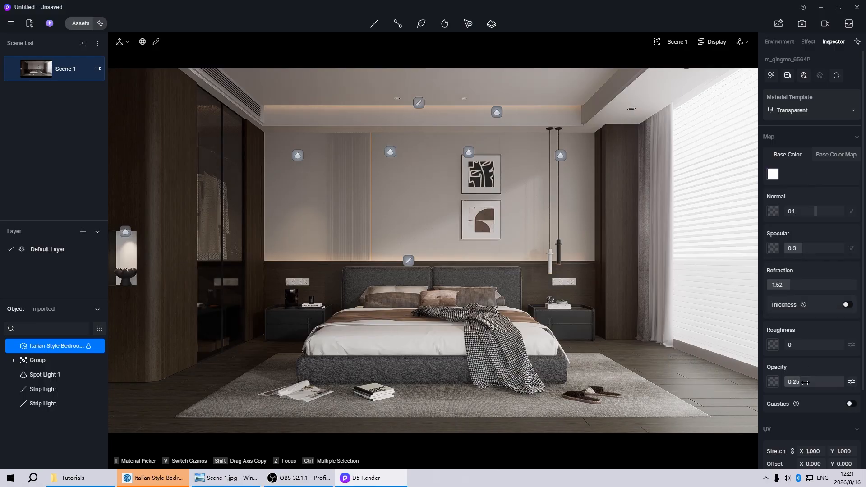
drag(805, 382, 763, 386)
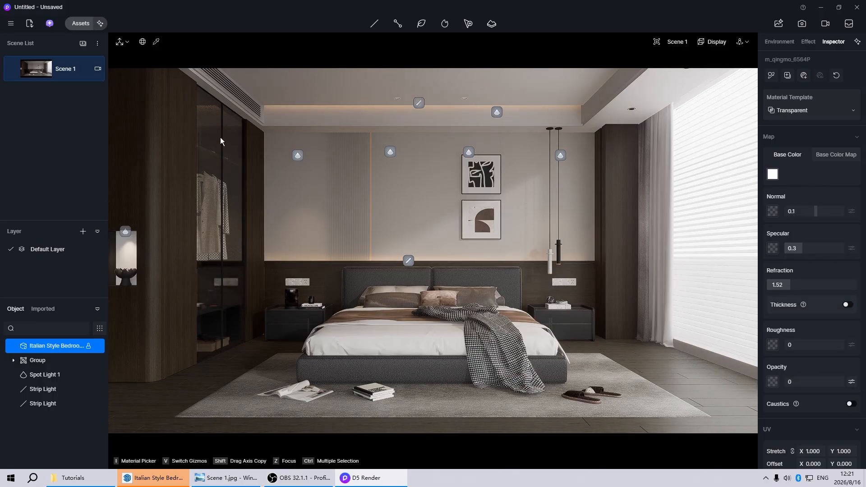
key(Escape)
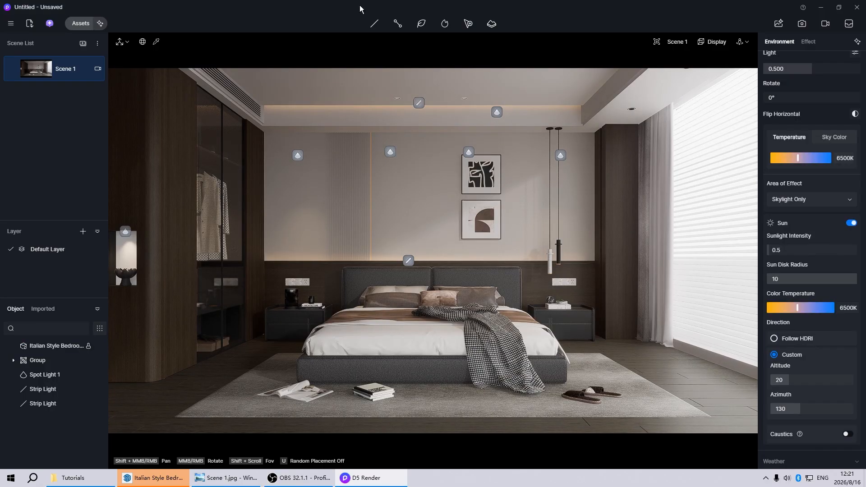
Place a new strip light on the wardrobe front and set its color temperature to 2500 K.
mouse_move(374, 26)
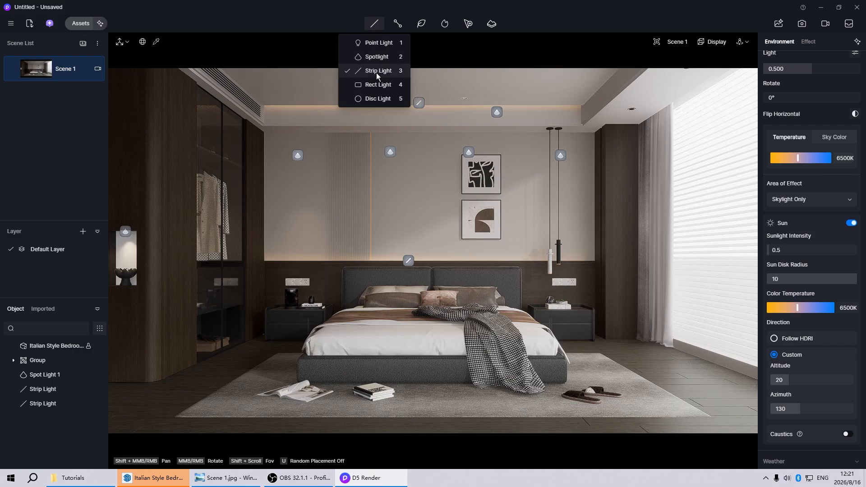
click(376, 72)
scroll(183, 342, up, 5)
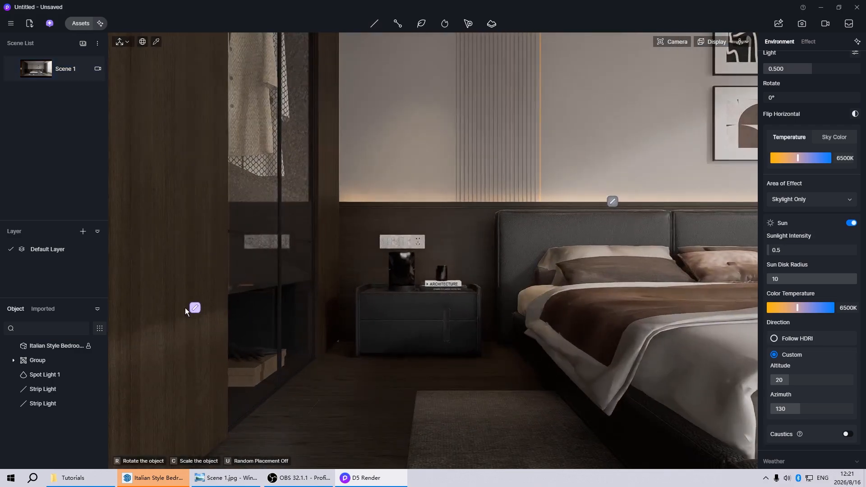
click(188, 308)
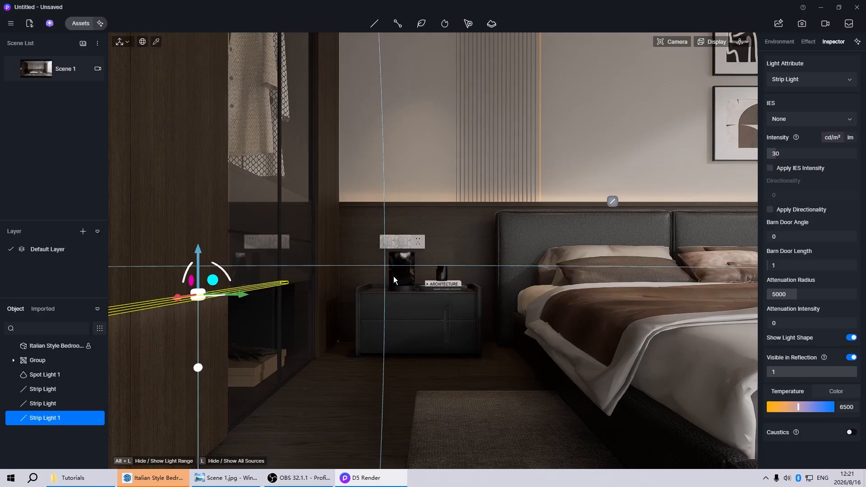
scroll(607, 249, down, 3)
scroll(378, 286, up, 2)
middle_drag(293, 304, 294, 288)
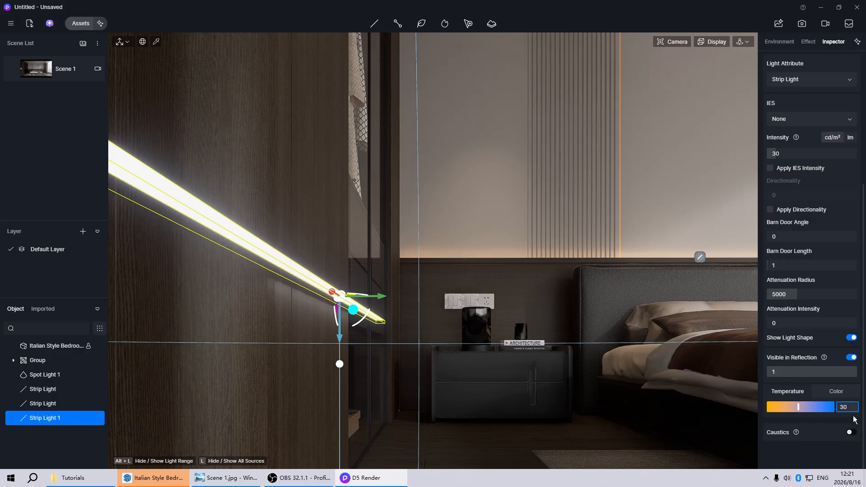
key(Return)
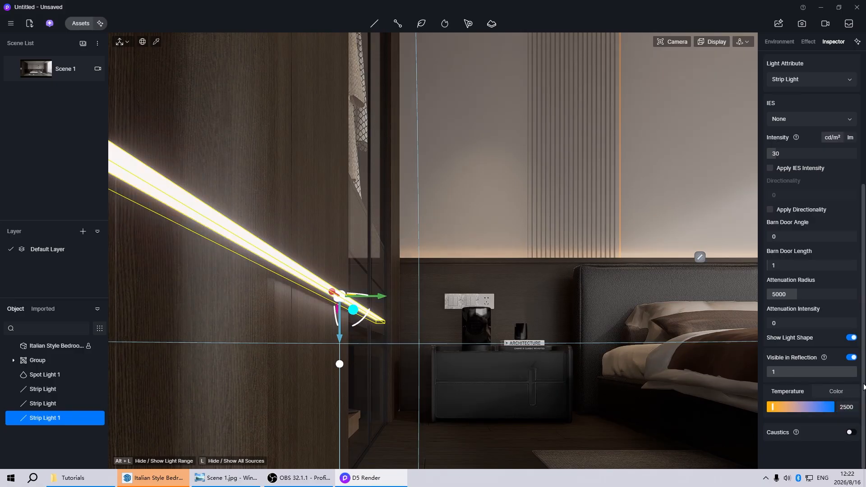
Slide the new strip light along the wardrobe front to the glass door section, at X 300.
drag(864, 386, 863, 286)
scroll(402, 253, down, 4)
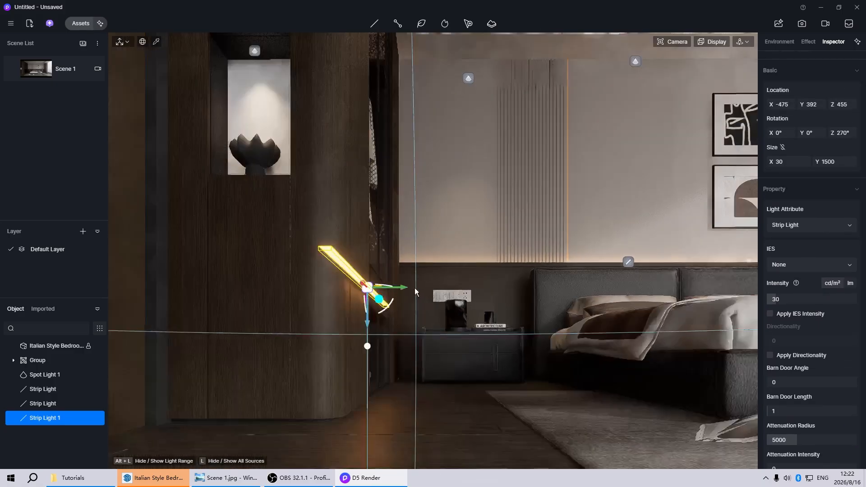
mouse_move(415, 288)
middle_down()
mouse_move(422, 298)
mouse_move(343, 300)
middle_up()
middle_drag(548, 289, 324, 297)
scroll(325, 298, up, 4)
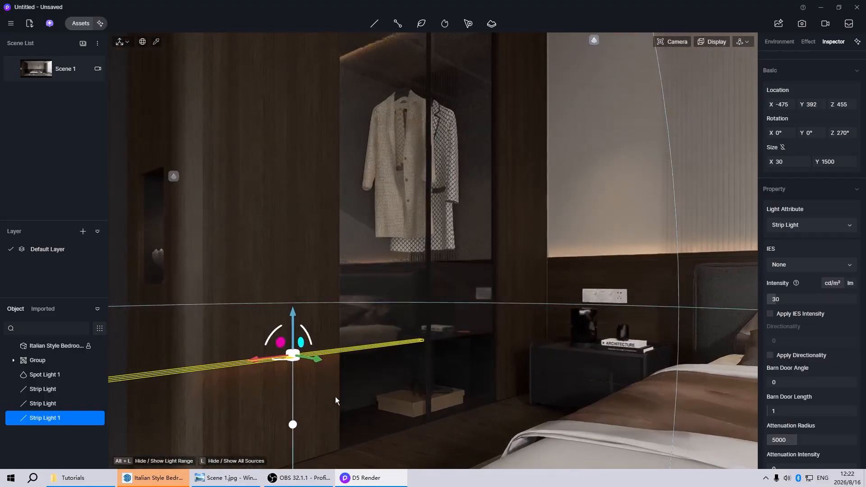
scroll(334, 413, up, 3)
drag(227, 320, 445, 334)
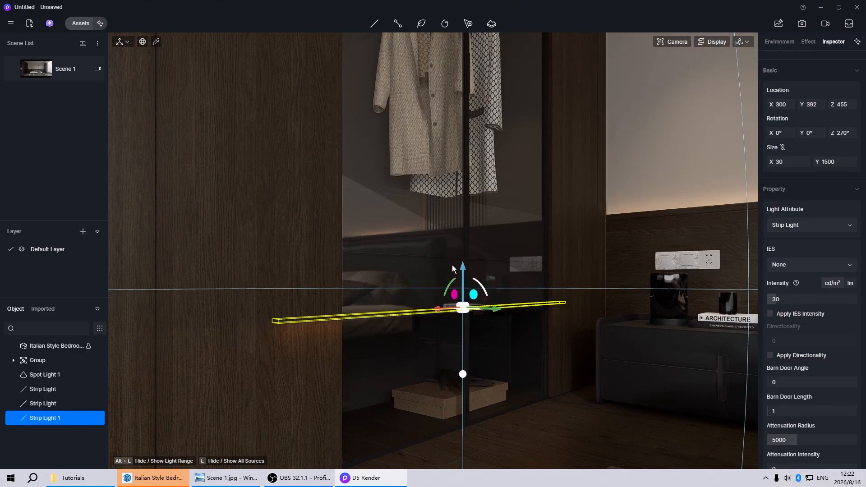
Raise the wardrobe strip light above the hanging coats to Z 1888 and shift it inward to Y 275.
drag(460, 265, 462, 63)
scroll(489, 193, down, 6)
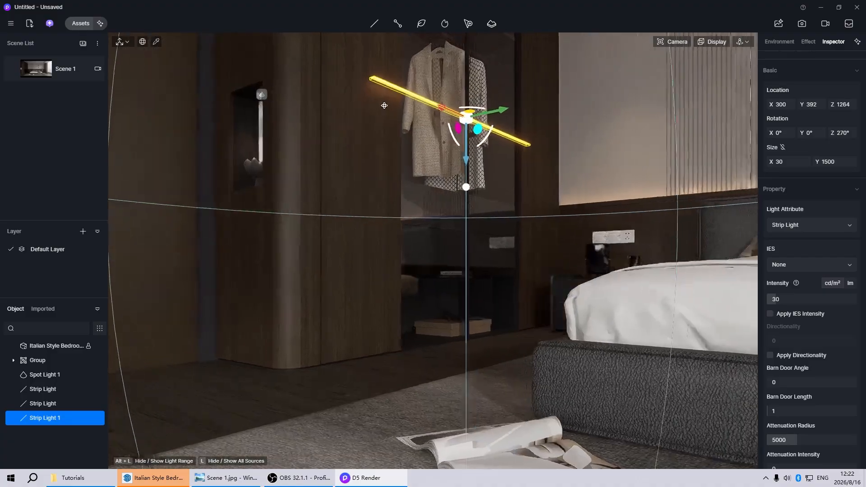
scroll(457, 71, up, 8)
right_drag(507, 272, 426, 268)
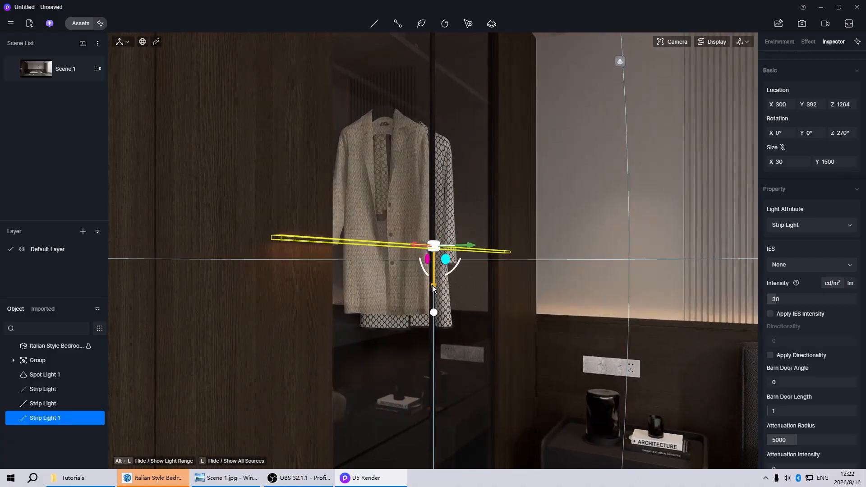
drag(433, 288, 391, 95)
scroll(456, 55, up, 5)
scroll(520, 207, up, 2)
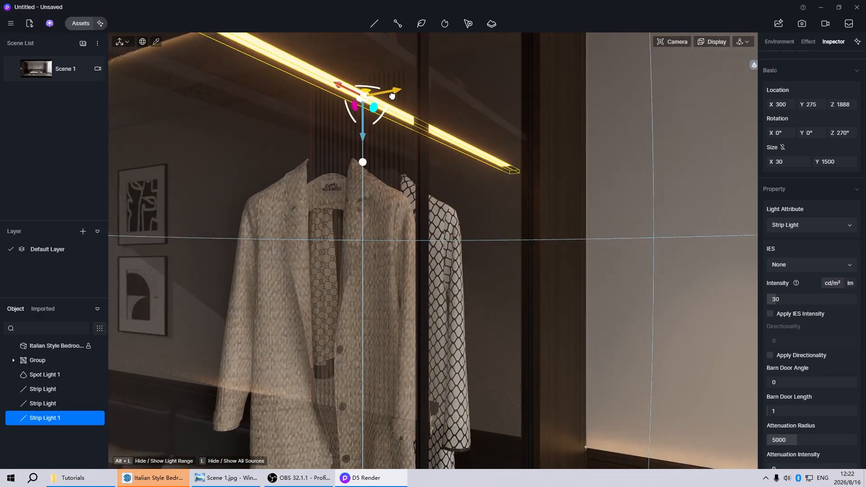
scroll(400, 102, up, 3)
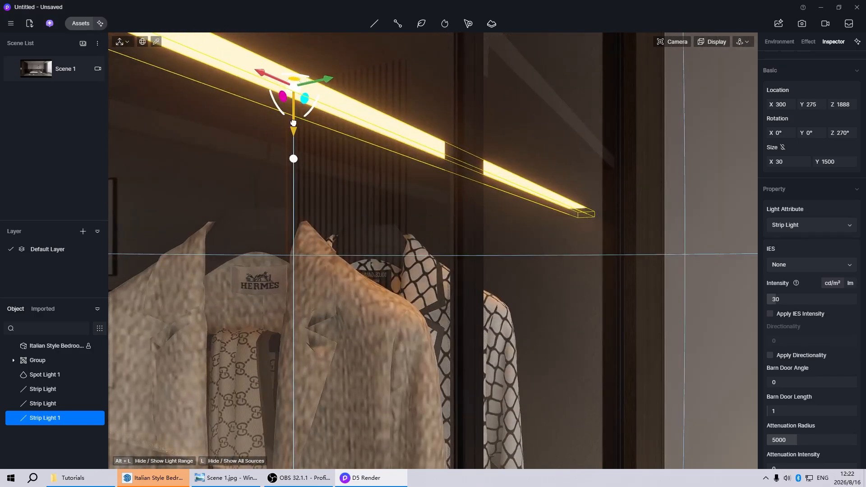
Fit the strip light against the underside of the wardrobe shelf, at Y 259 and Z 1948.
drag(293, 121, 294, 42)
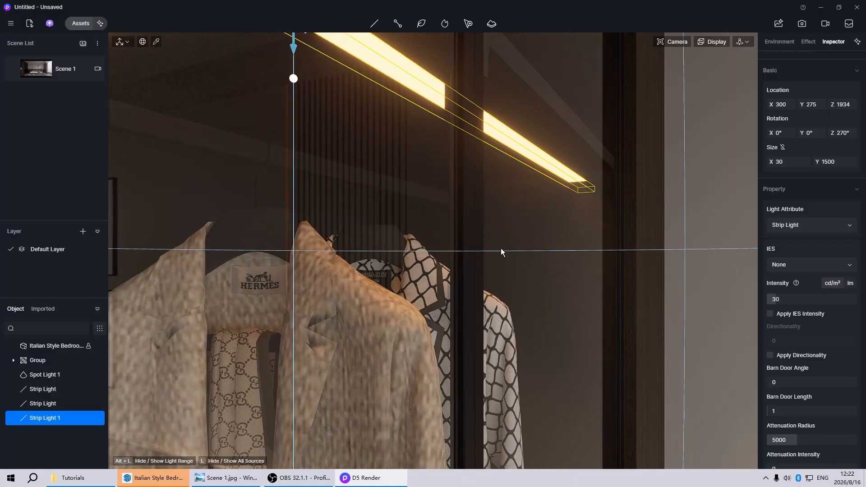
scroll(500, 248, down, 3)
middle_drag(346, 48, 381, 92)
drag(437, 229, 437, 211)
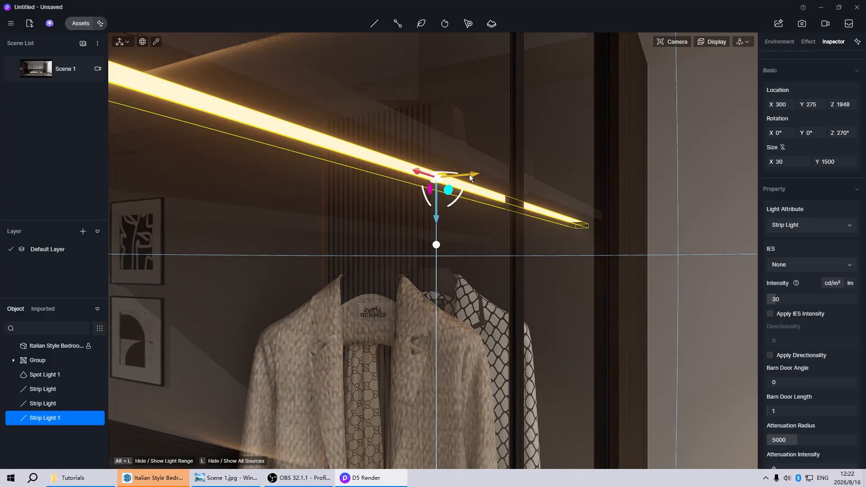
drag(469, 174, 457, 175)
scroll(484, 164, down, 3)
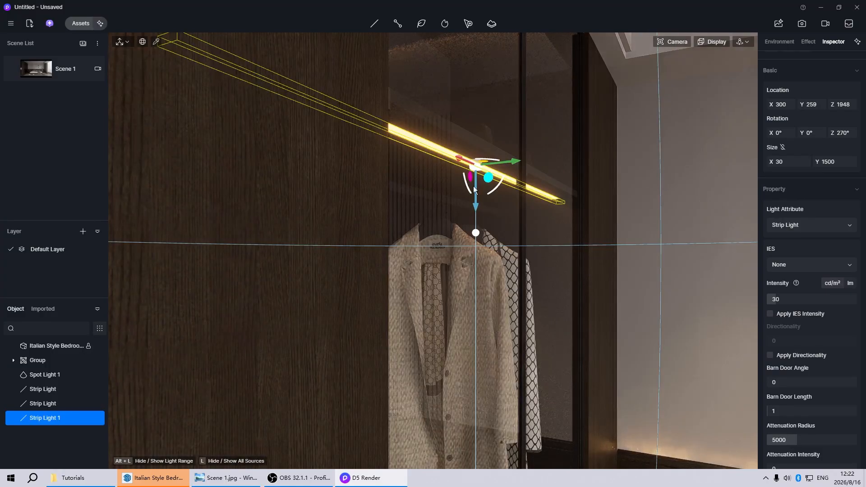
Copy the shelf strip light straight up to the top of the wardrobe, at Z 2493.
scroll(483, 235, down, 3)
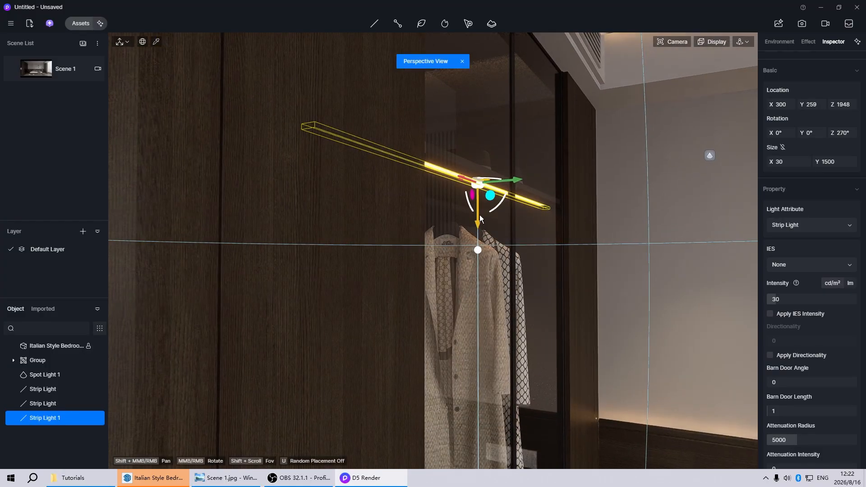
drag(478, 223, 520, 32)
middle_drag(400, 301, 377, 364)
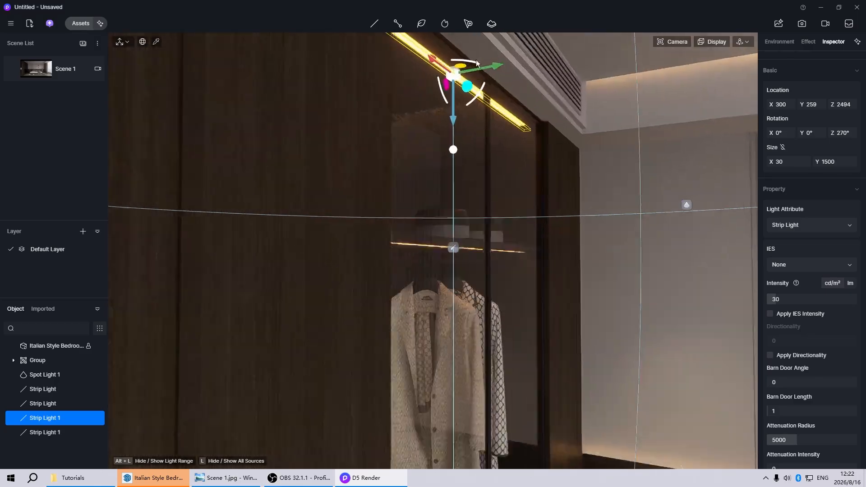
scroll(451, 105, up, 3)
mouse_move(447, 122)
mouse_down()
mouse_move(447, 110)
mouse_move(447, 122)
mouse_up()
scroll(444, 116, down, 3)
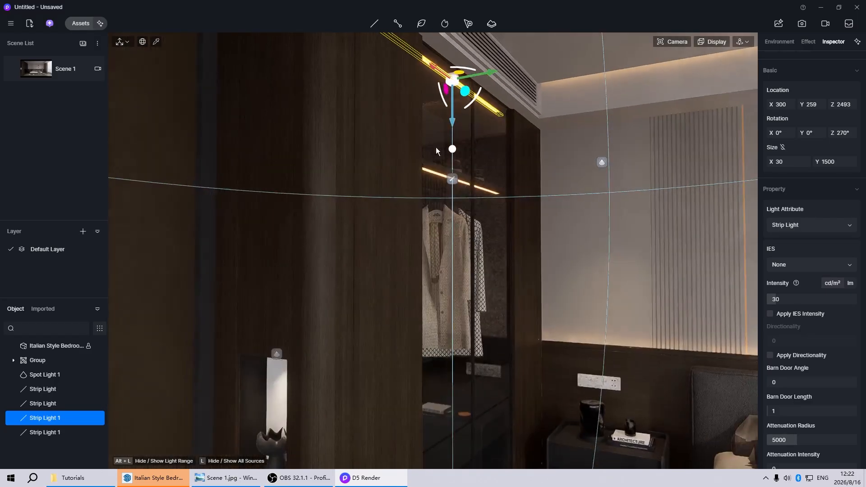
Copy the top strip light straight down to the wardrobe's lower compartment and adjust its height beneath the lower shelf.
shift+drag(450, 125, 450, 460)
scroll(405, 176, down, 3)
scroll(423, 400, up, 5)
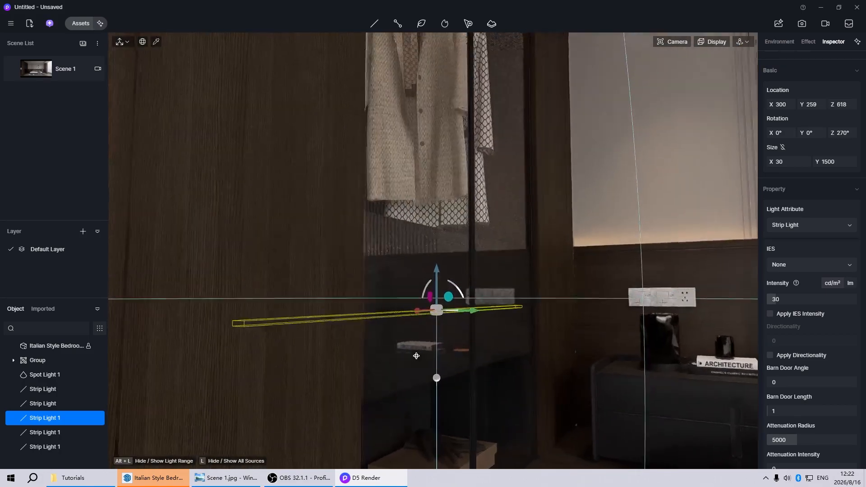
drag(439, 368, 444, 463)
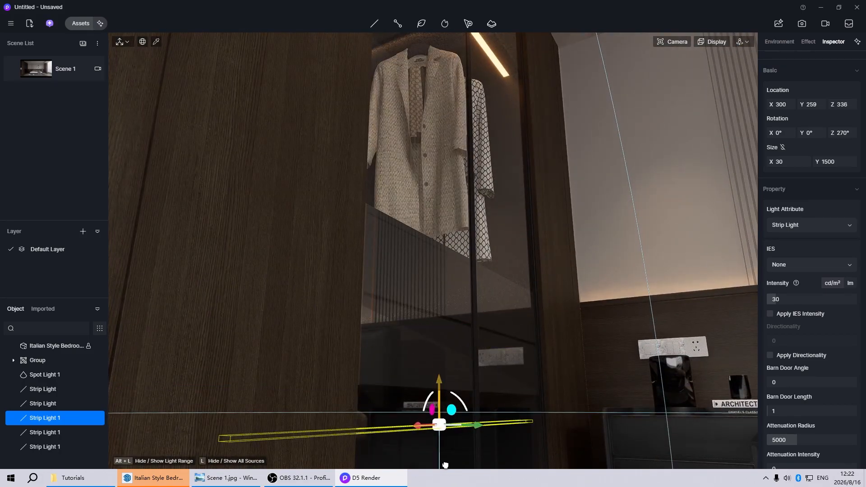
scroll(443, 440, up, 4)
right_drag(441, 416, 440, 391)
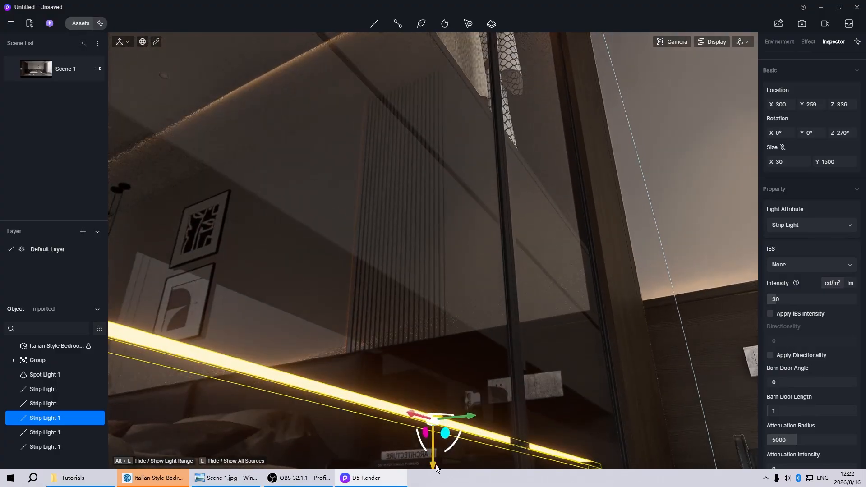
drag(432, 468, 440, 383)
Return to the Scene 1 view and set the color temperature of the vase niche's spotlight to 3000 K.
click(48, 73)
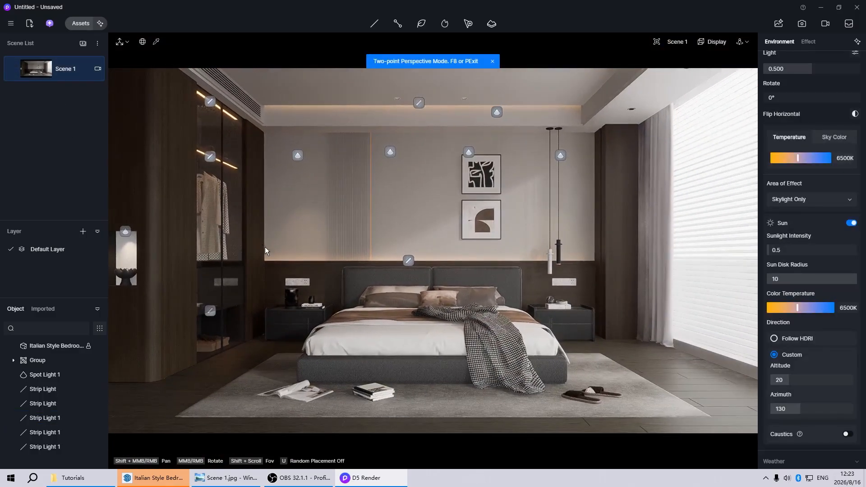
click(121, 231)
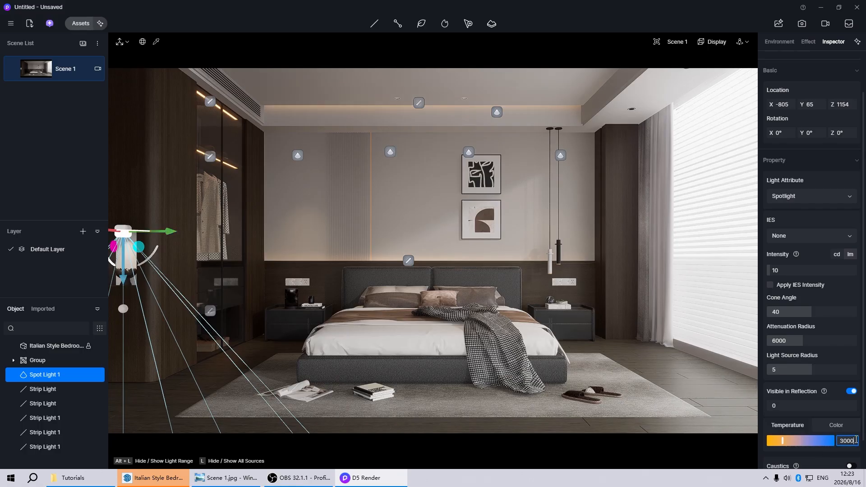
click(480, 316)
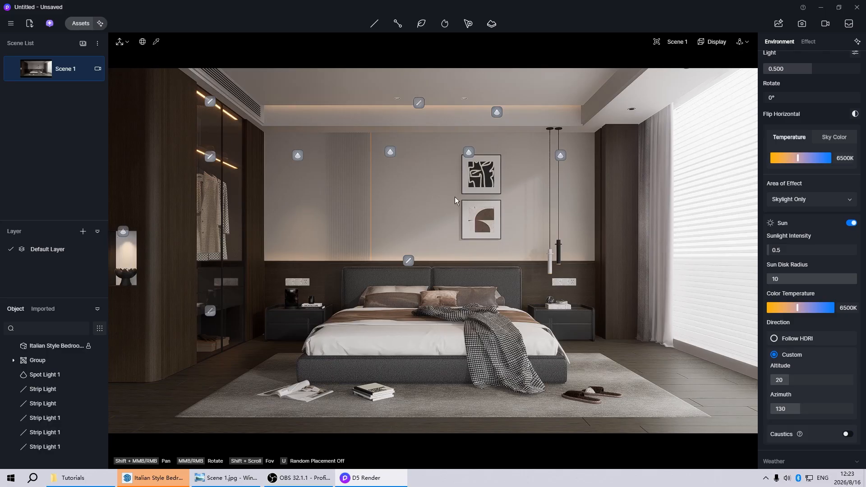
Make the lens material of the recessed ceiling downlight emissive with an intensity of 50.
scroll(393, 90, up, 8)
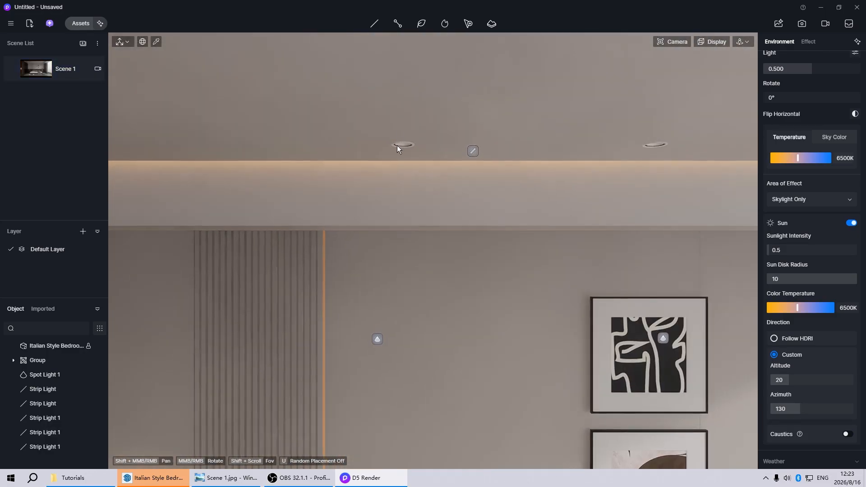
scroll(400, 150, up, 3)
click(404, 143)
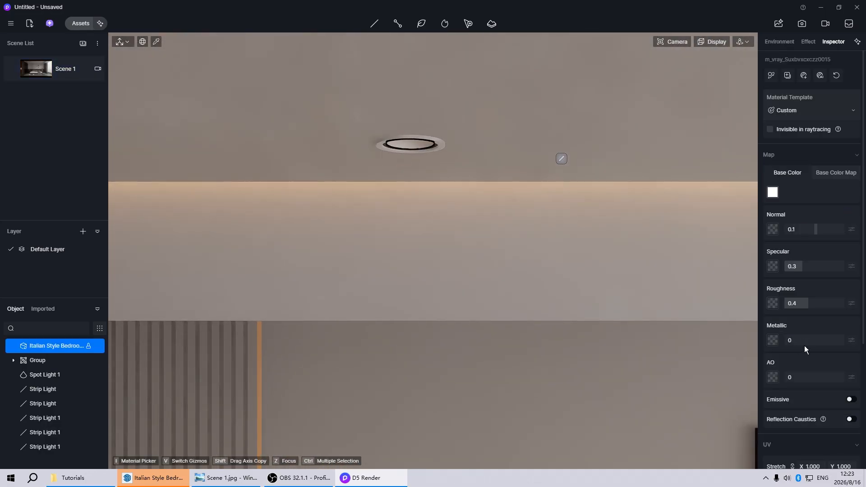
click(853, 399)
scroll(835, 392, down, 2)
click(804, 321)
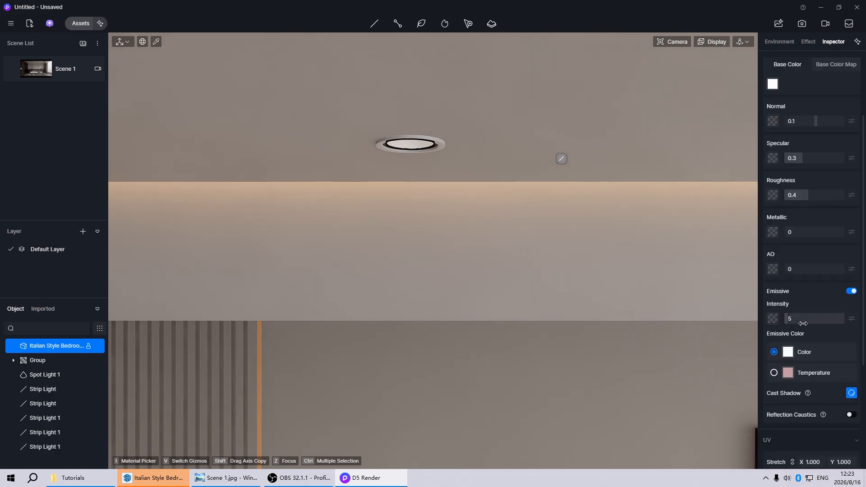
text(0)
key(Return)
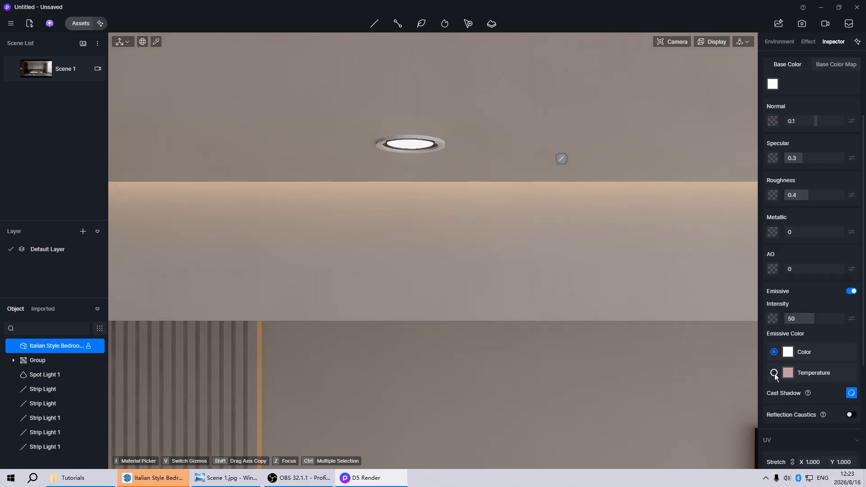
Base the downlight lens's emissive color on temperature and set it to 4000 K.
click(774, 372)
click(851, 385)
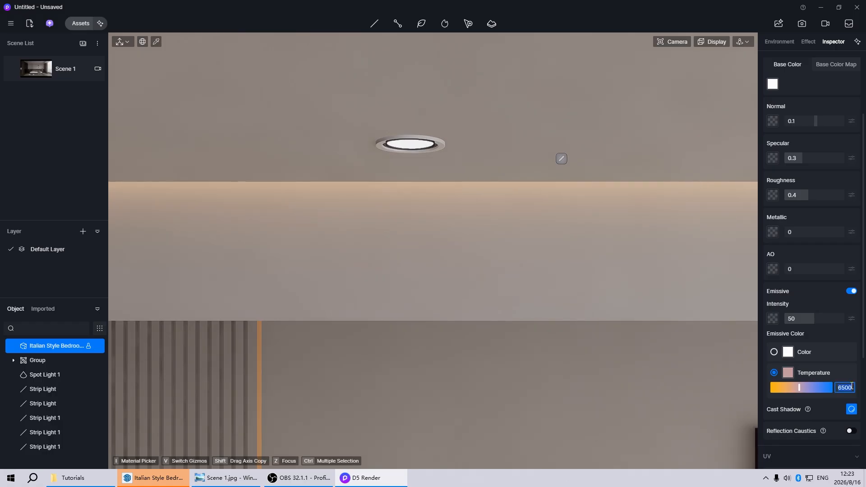
text(4000)
key(Return)
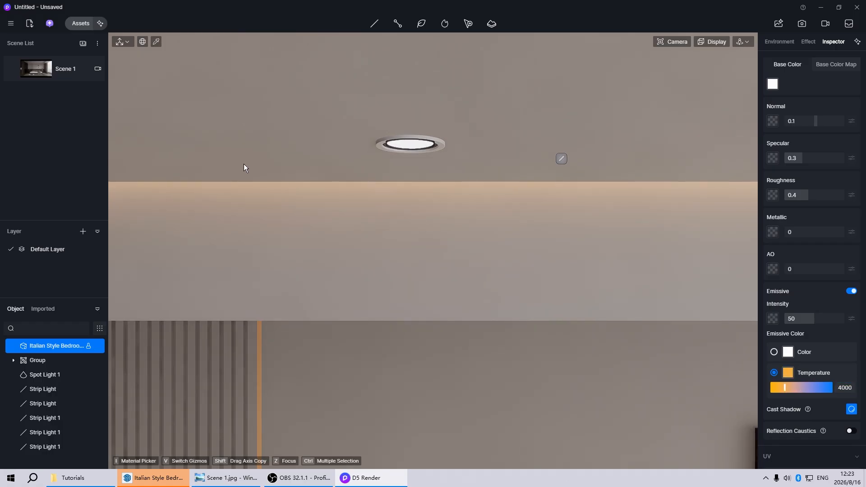
Copy the downlight's emissive lens material onto the dark lens of the recessed downlight near the curtain, and return to the Scene 1 view.
scroll(410, 187, up, 3)
key(i)
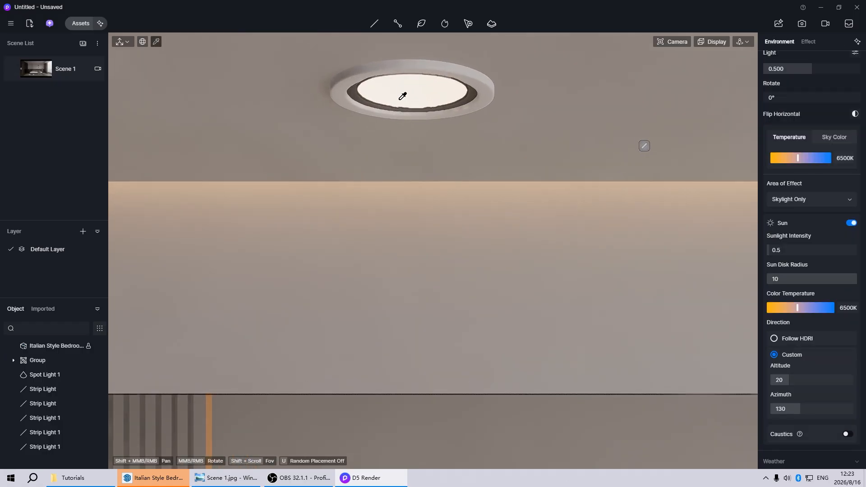
click(396, 99)
scroll(227, 212, down, 5)
scroll(239, 206, down, 6)
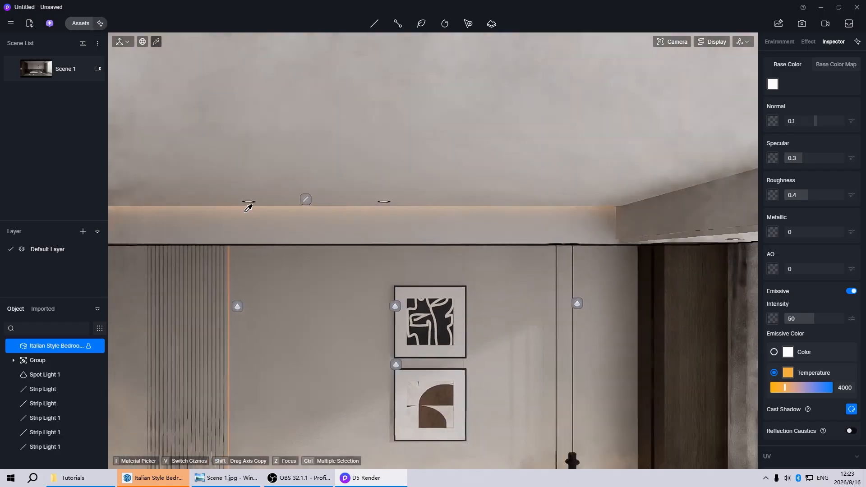
scroll(644, 244, up, 5)
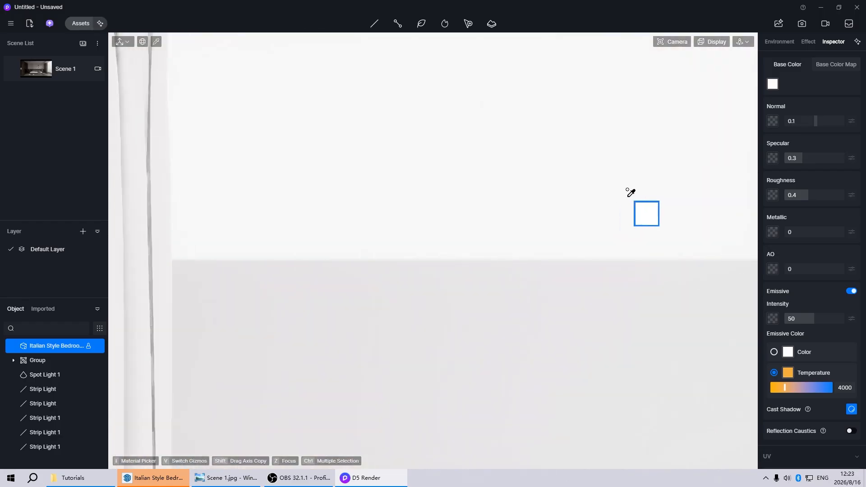
scroll(627, 192, down, 2)
scroll(494, 168, down, 2)
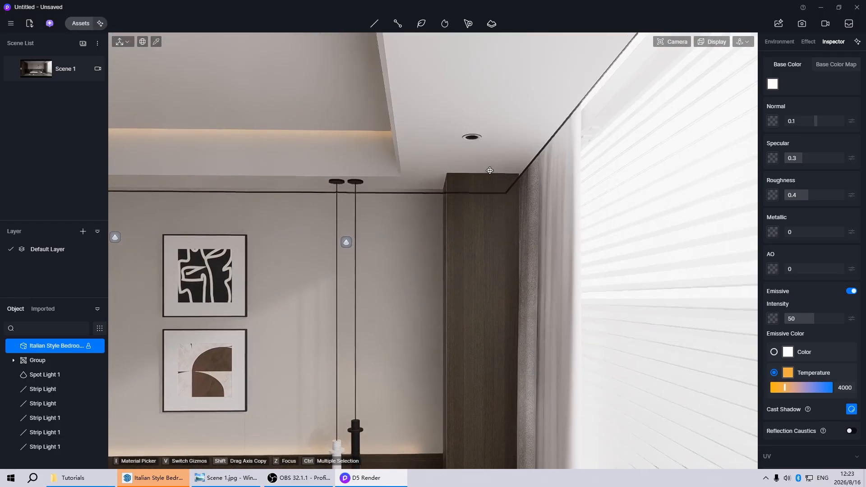
scroll(487, 141, up, 5)
scroll(478, 76, up, 5)
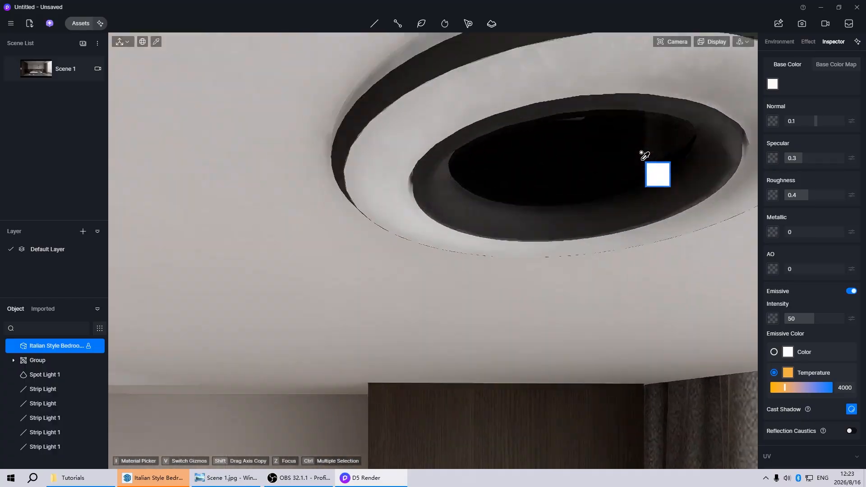
click(569, 145)
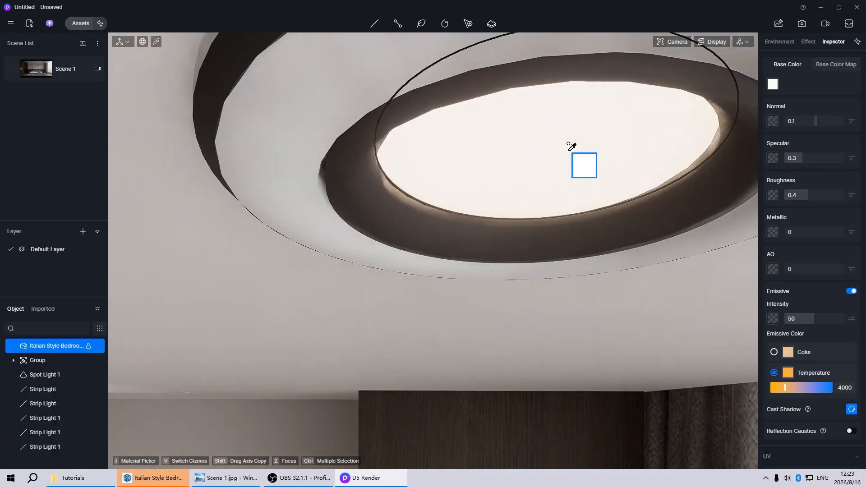
click(41, 70)
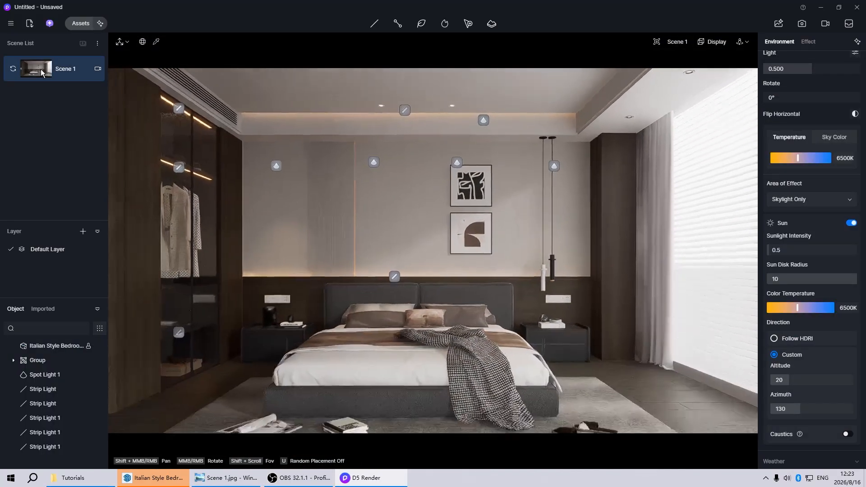
Make the light-emitting tip material of the bedside pendant lamps emissive with intensity 100 and a color temperature of 3000 K.
scroll(534, 270, up, 6)
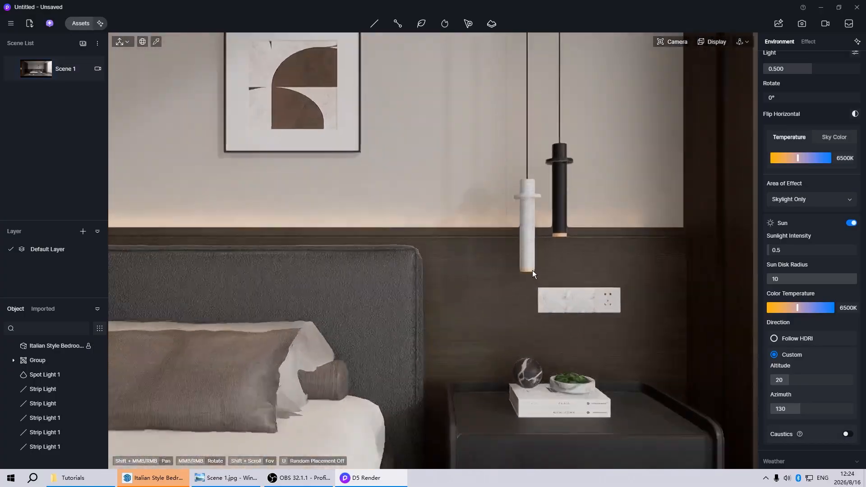
click(526, 271)
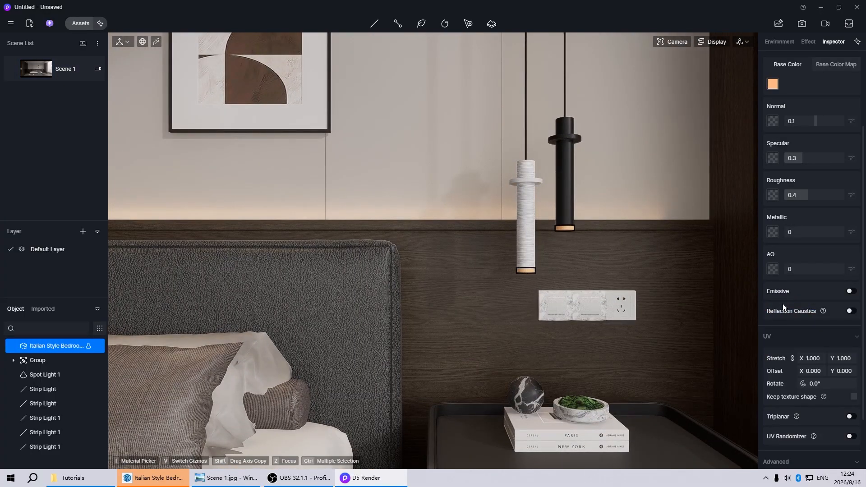
click(850, 292)
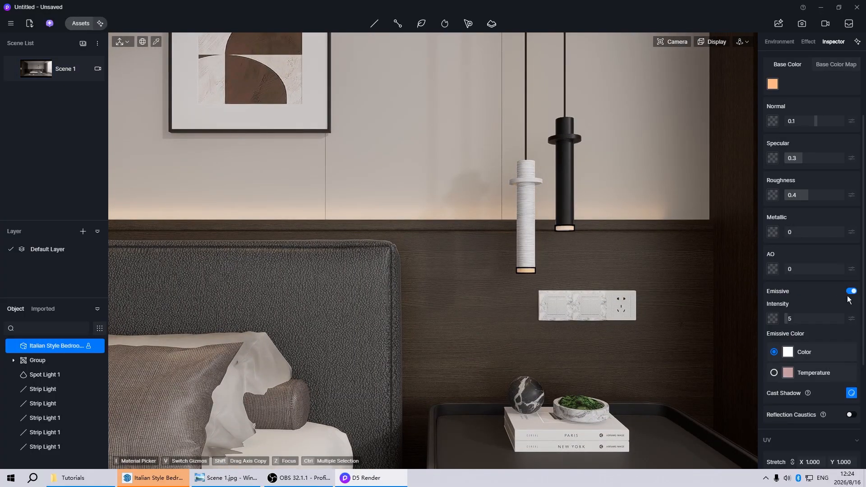
click(809, 316)
key(Return)
click(774, 374)
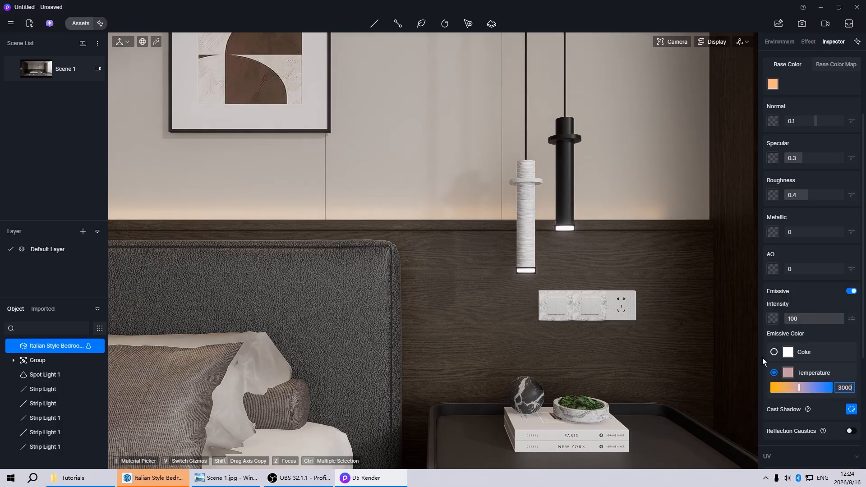
click(523, 342)
scroll(685, 241, down, 8)
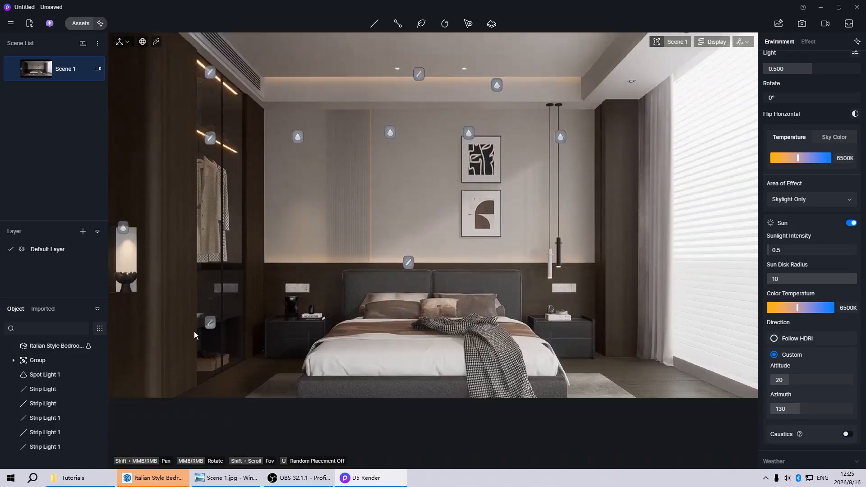
Copy the wardrobe door's glass material onto the outer shade of the nightstand lamp beside the wardrobe and enable the glass thickness.
scroll(295, 304, up, 10)
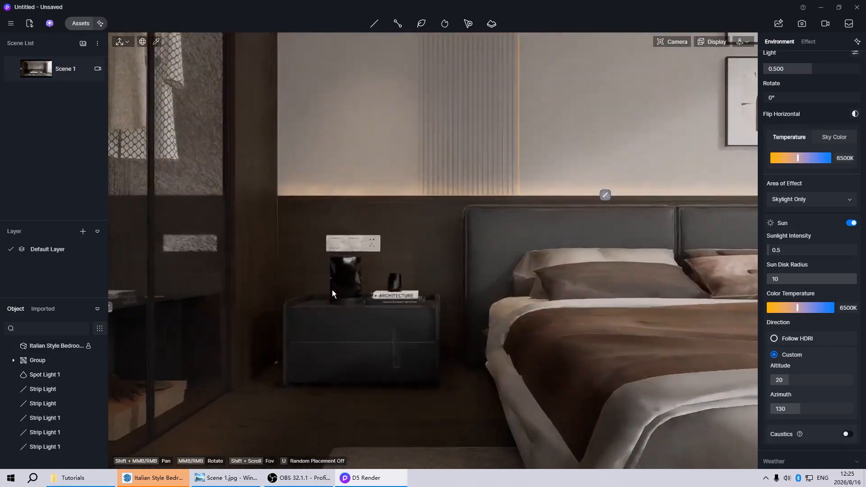
scroll(467, 259, down, 4)
scroll(452, 250, up, 5)
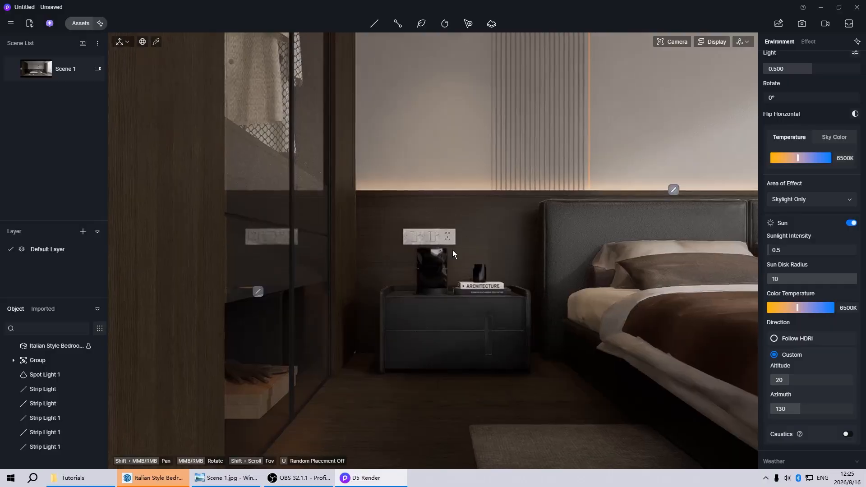
click(156, 41)
click(228, 178)
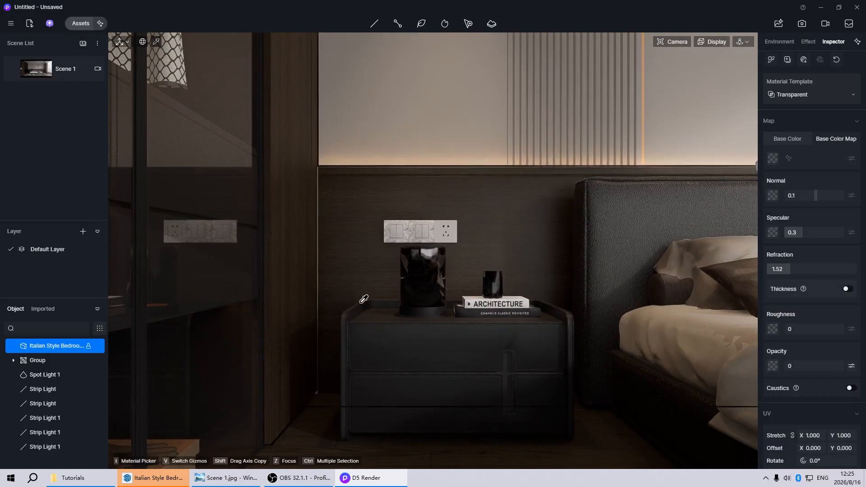
scroll(408, 275, up, 3)
click(422, 228)
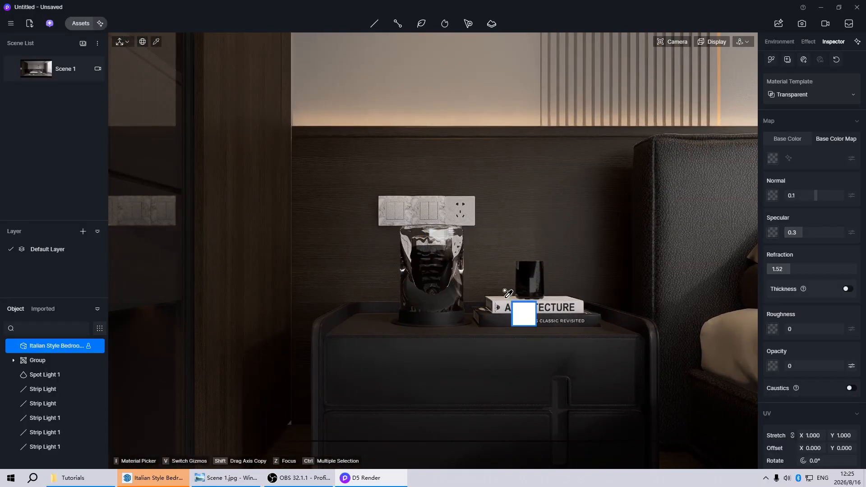
key(Escape)
click(445, 241)
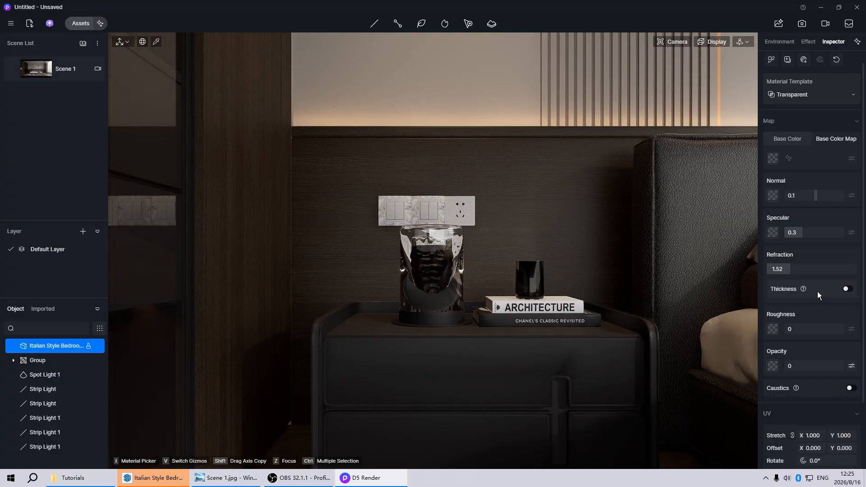
click(845, 289)
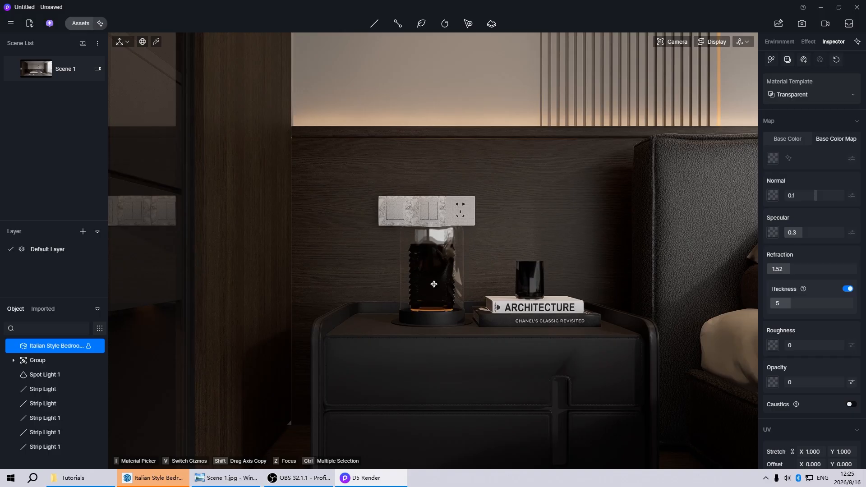
Change the material template of the nightstand lamp's ribbed inner body to Custom.
middle_drag(434, 284, 406, 286)
scroll(380, 242, up, 5)
scroll(456, 259, up, 3)
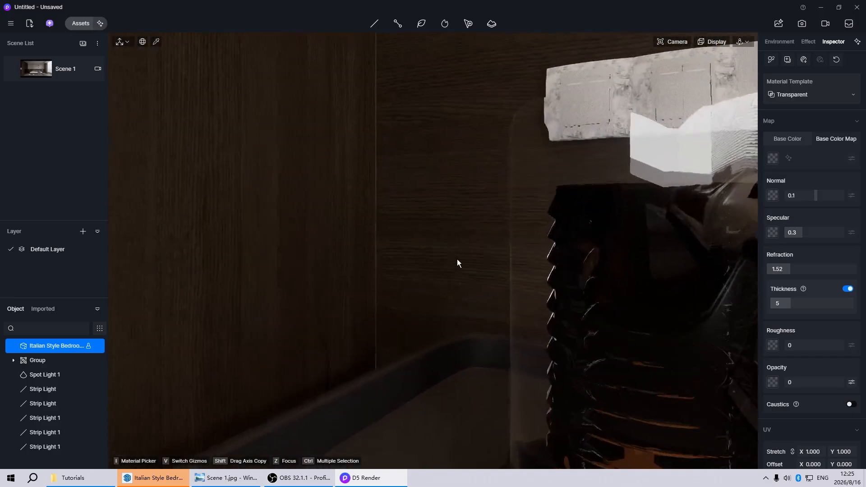
scroll(456, 259, up, 2)
middle_drag(499, 264, 343, 254)
scroll(342, 253, up, 3)
scroll(343, 254, down, 1)
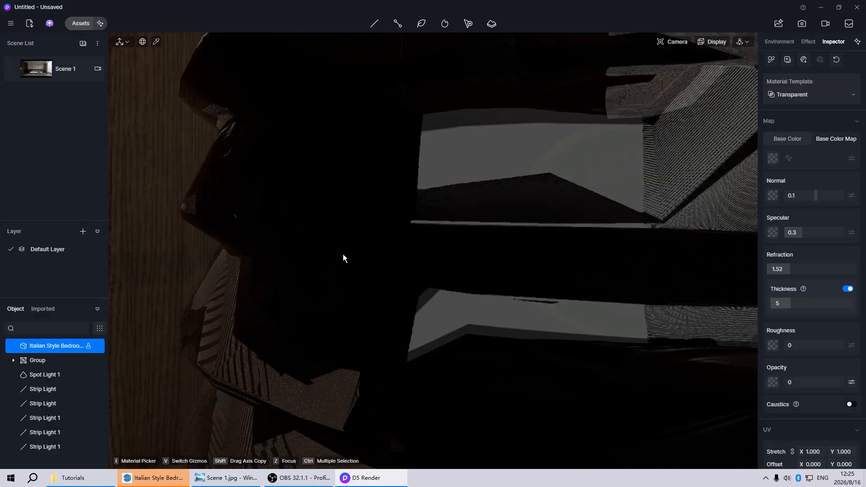
scroll(343, 254, down, 1)
scroll(343, 254, up, 1)
click(331, 202)
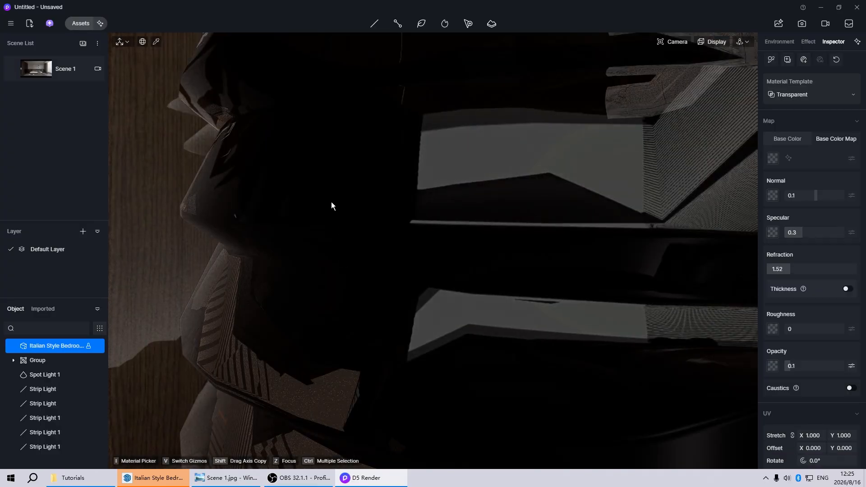
click(837, 99)
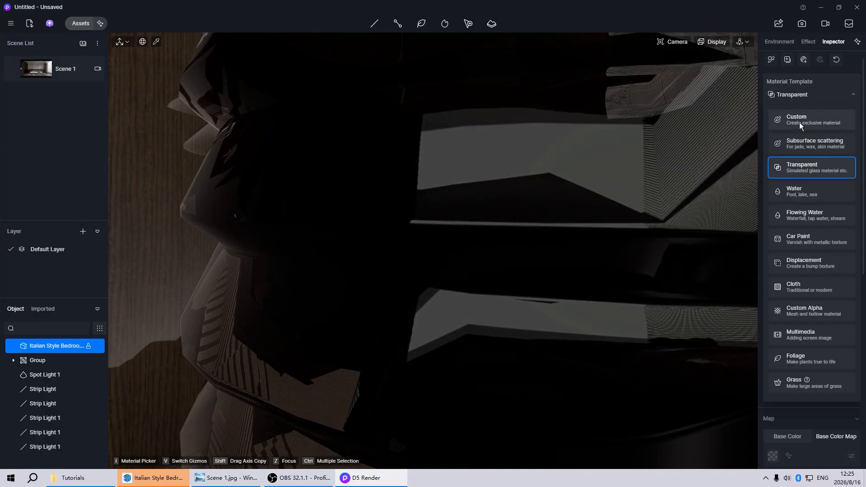
click(799, 120)
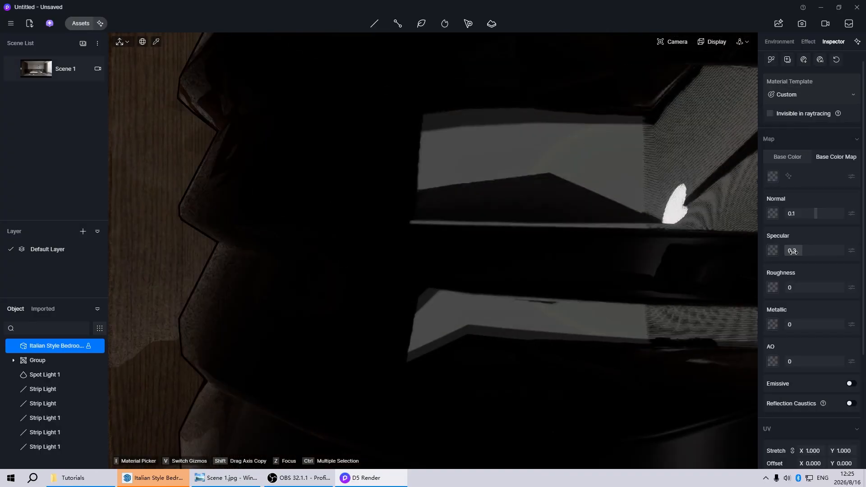
Make the lamp's inner body material emissive with an intensity of 10.
click(850, 384)
click(810, 414)
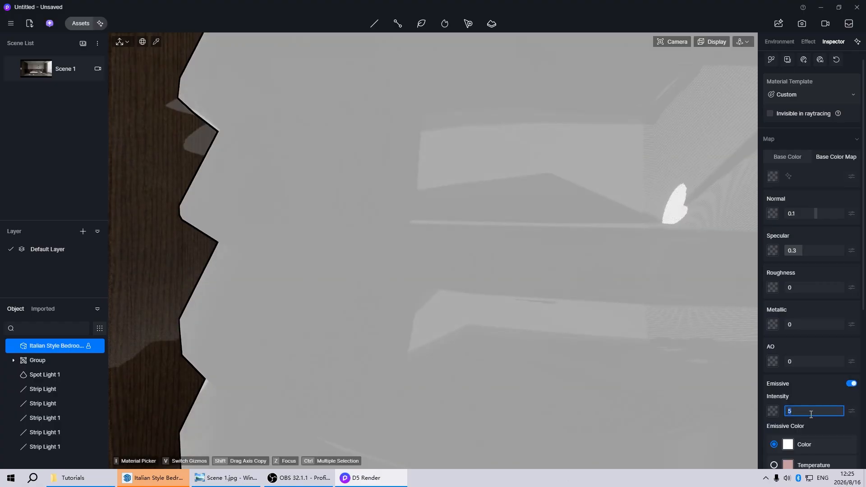
text(10)
key(Return)
Base the inner body's emissive color on temperature, set it to 3000 K, and return to the Scene 1 view.
scroll(806, 408, down, 1)
click(774, 437)
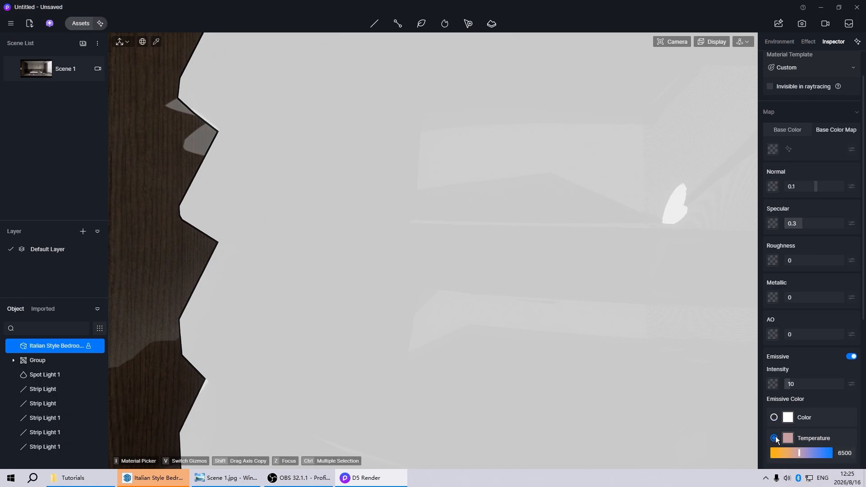
click(844, 453)
text(3)
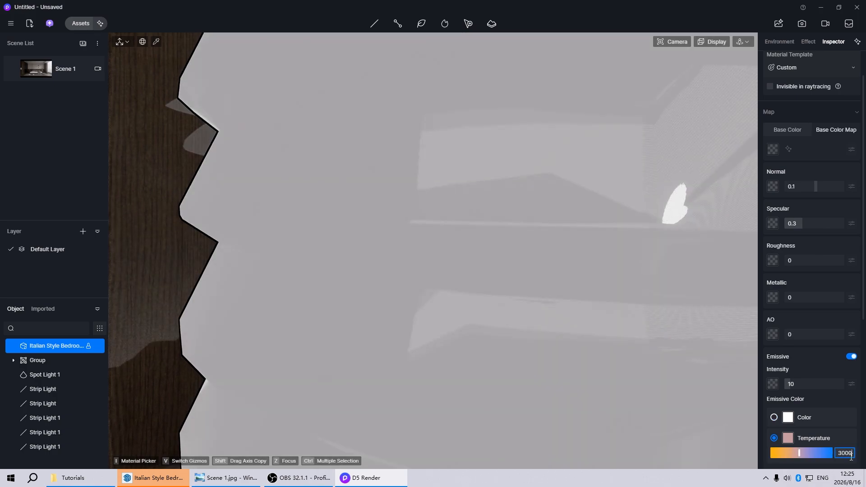
text(000)
key(Return)
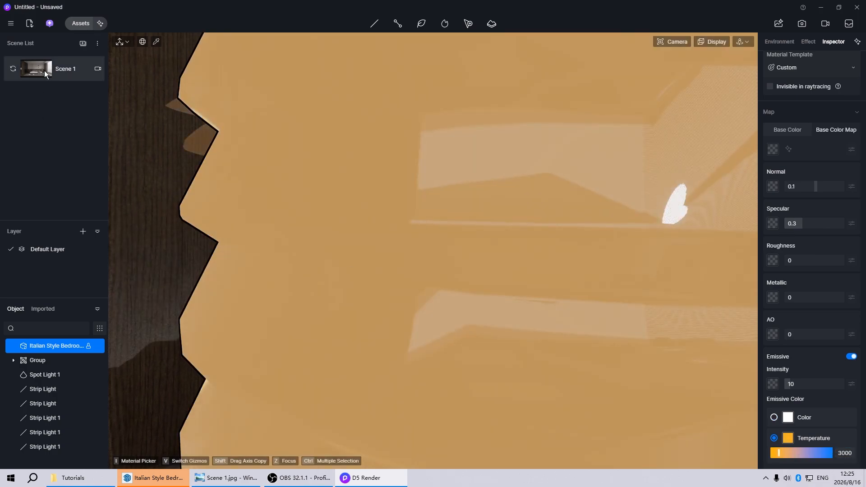
click(45, 71)
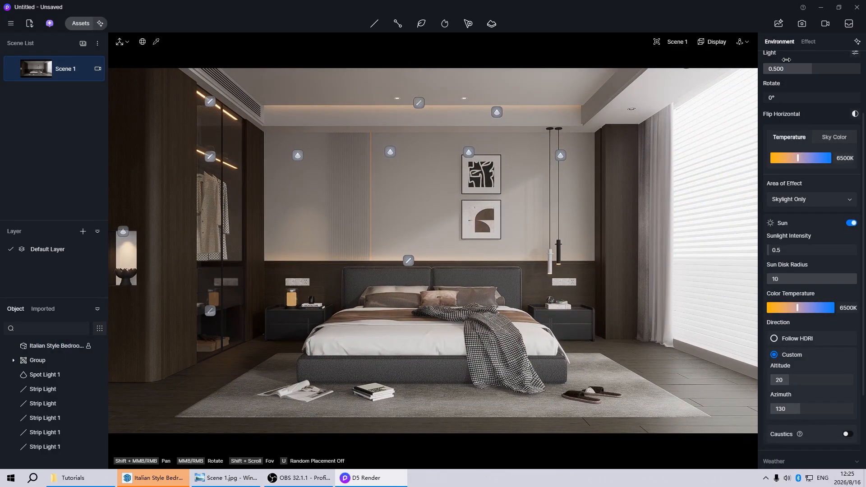
Raise the post-processing exposure to -0.23 and set the highlight local exposure to 0.2.
click(806, 41)
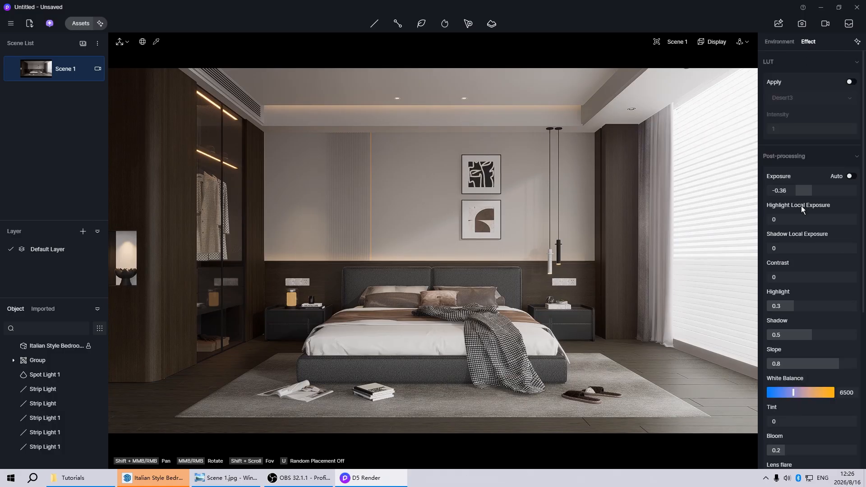
drag(794, 191, 800, 190)
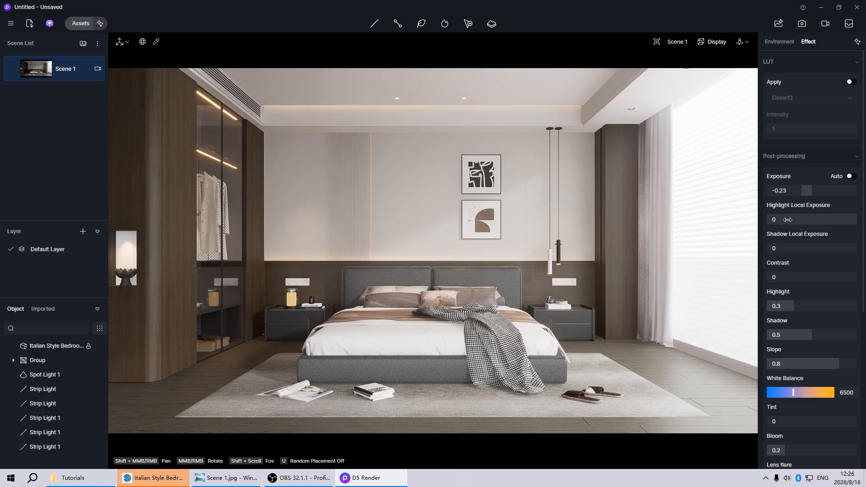
drag(779, 219, 820, 221)
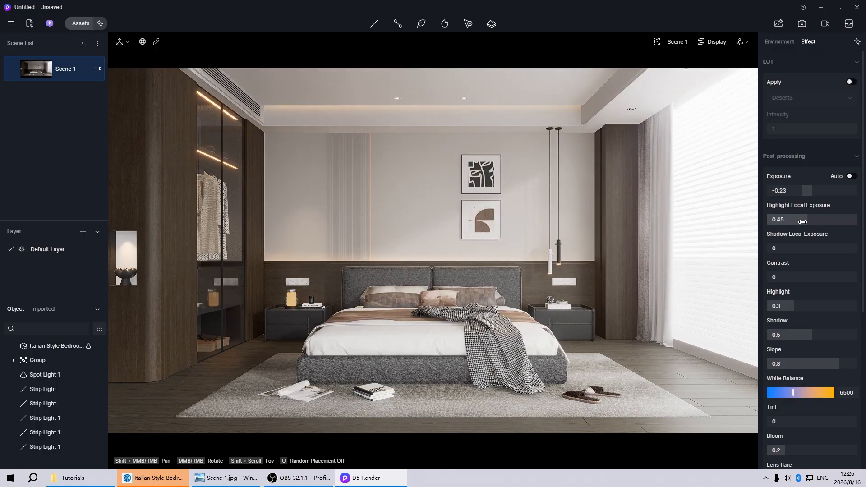
click(802, 222)
key(Return)
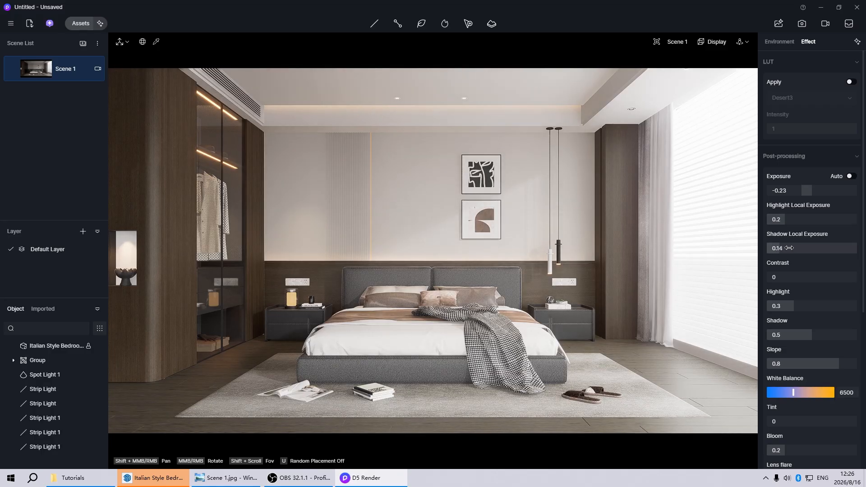
Set the shadow local exposure to 0.4 and the contrast to 0.2.
drag(788, 248, 803, 248)
click(814, 248)
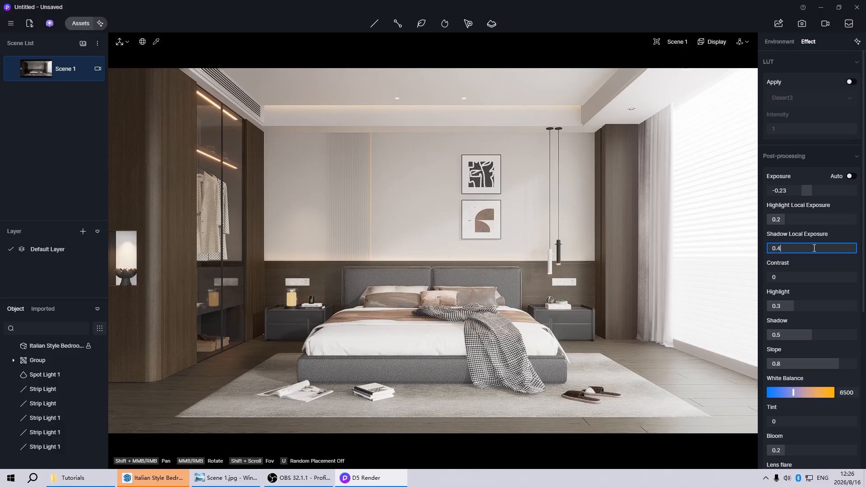
text(0.4)
key(Return)
drag(798, 274, 802, 274)
click(802, 274)
text(0)
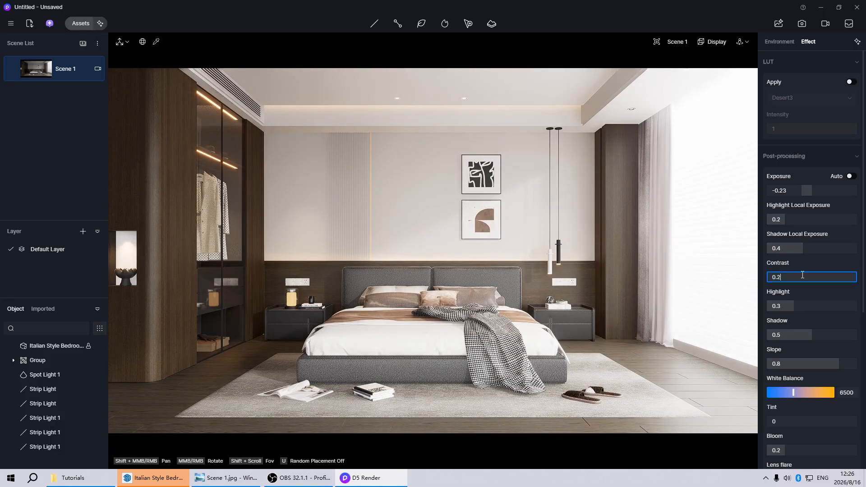
text(.2)
key(Return)
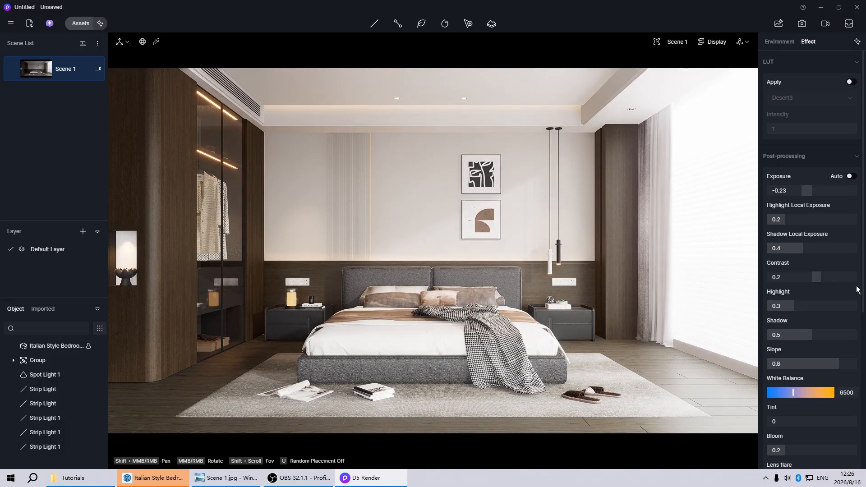
Apply the custom LUT 03 Clear with an intensity of 0.2 and set the exposure to -0.26.
click(846, 84)
click(785, 99)
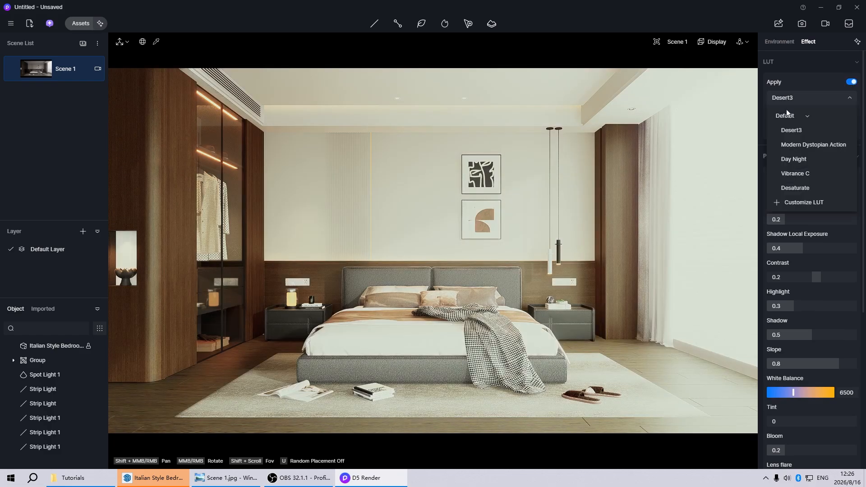
click(788, 126)
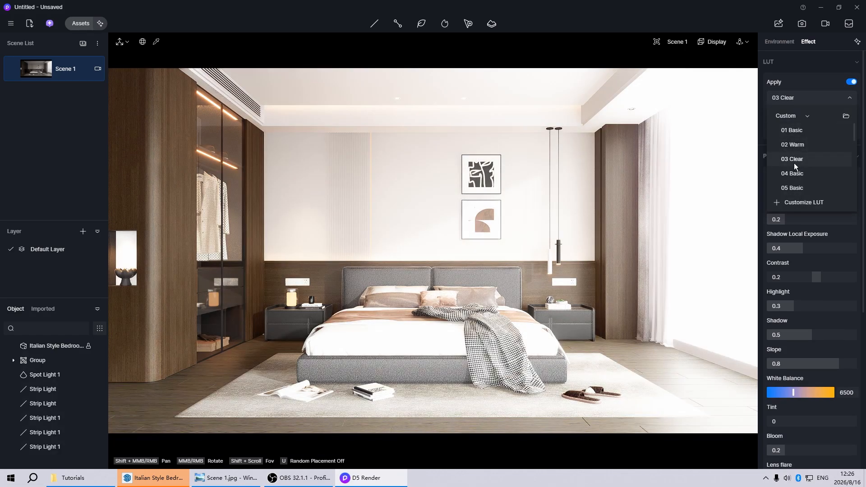
click(793, 159)
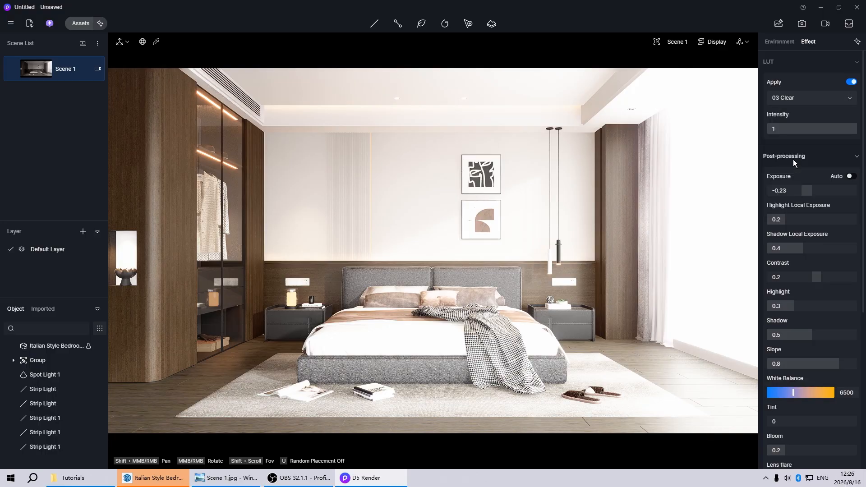
click(790, 128)
key(Return)
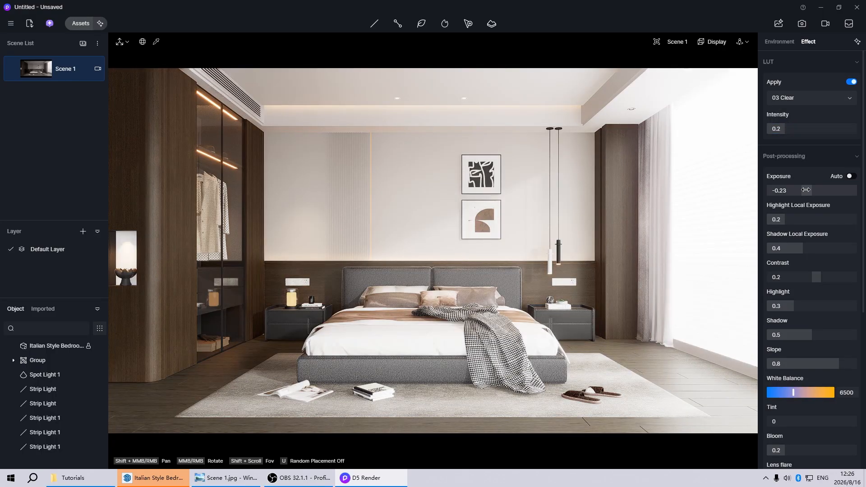
drag(806, 191, 805, 191)
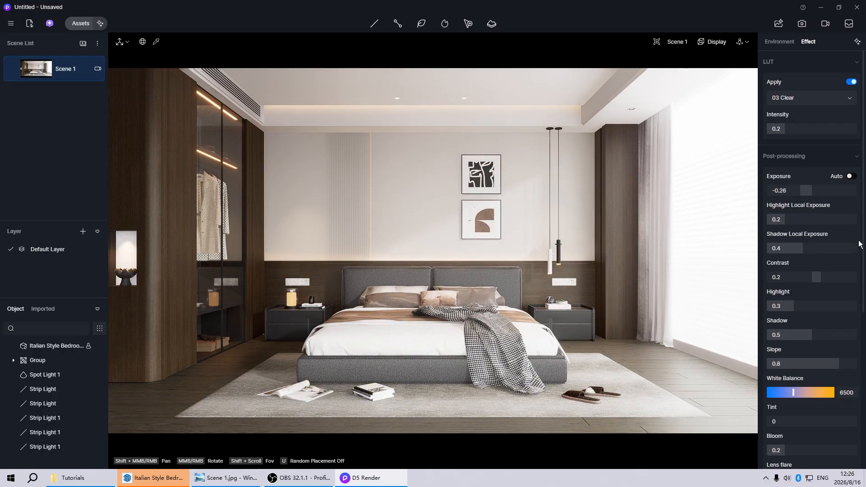
Sample the white pendant lamp's emissive material, apply it to the vertical strip beside the slatted wall panel, and return to the Scene 1 view.
scroll(376, 232, up, 3)
scroll(374, 233, up, 6)
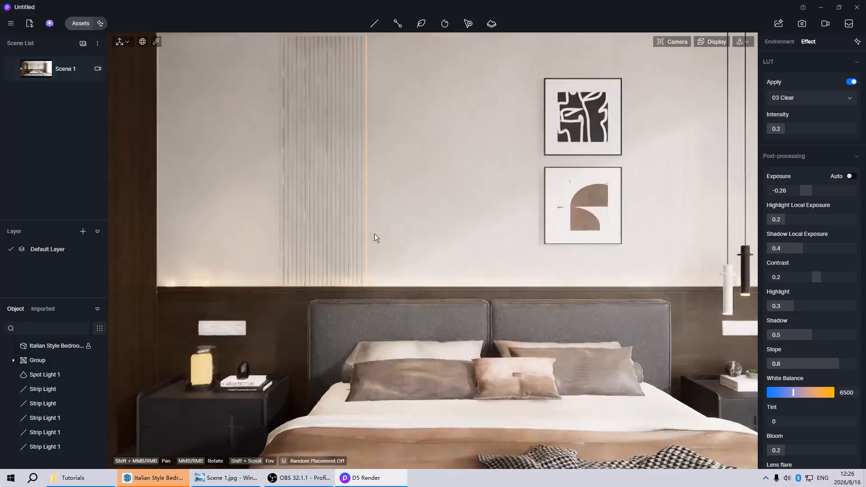
scroll(360, 231, down, 5)
scroll(617, 296, up, 3)
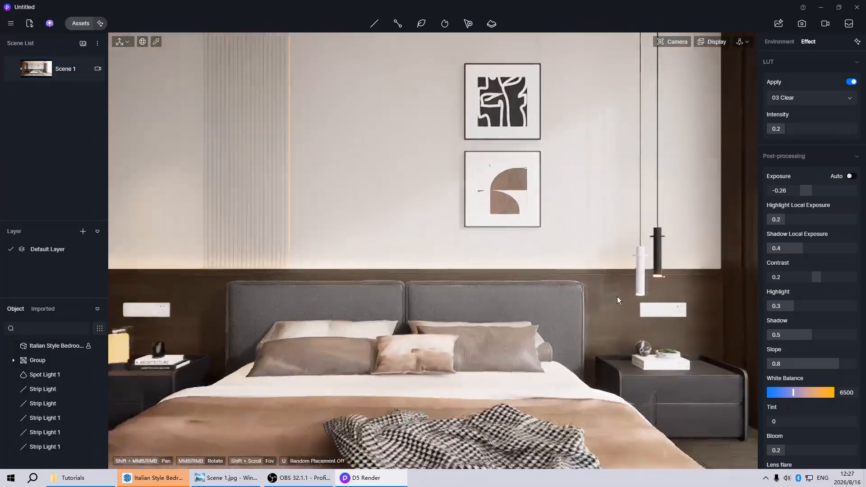
scroll(617, 297, up, 5)
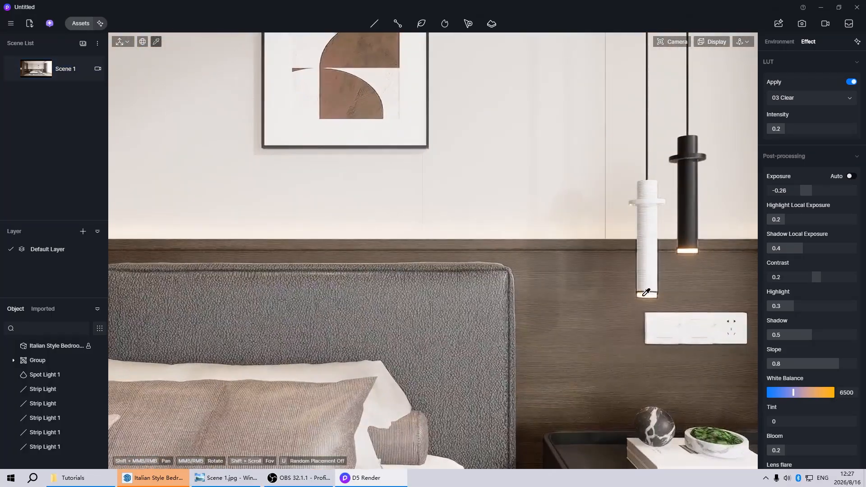
click(646, 292)
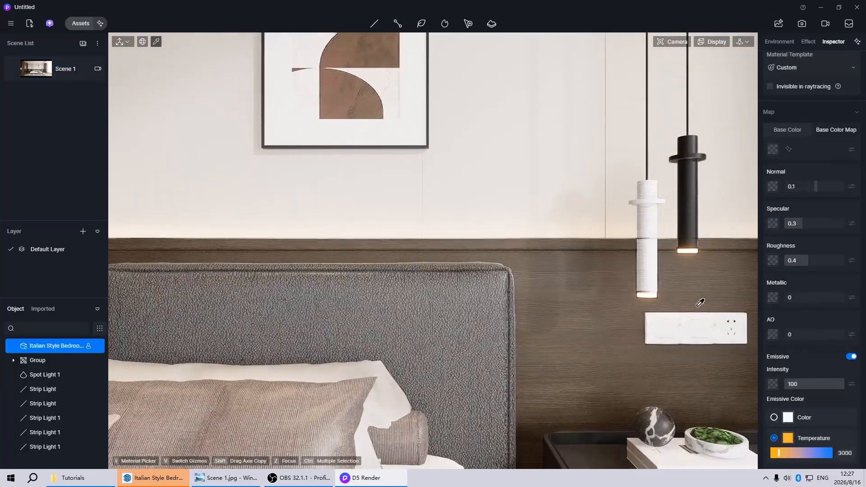
scroll(394, 242, down, 5)
scroll(252, 255, up, 6)
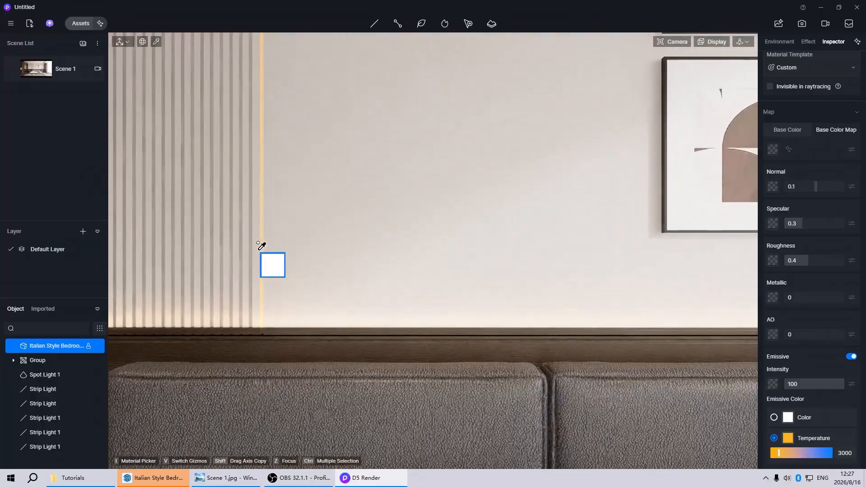
click(262, 249)
click(42, 73)
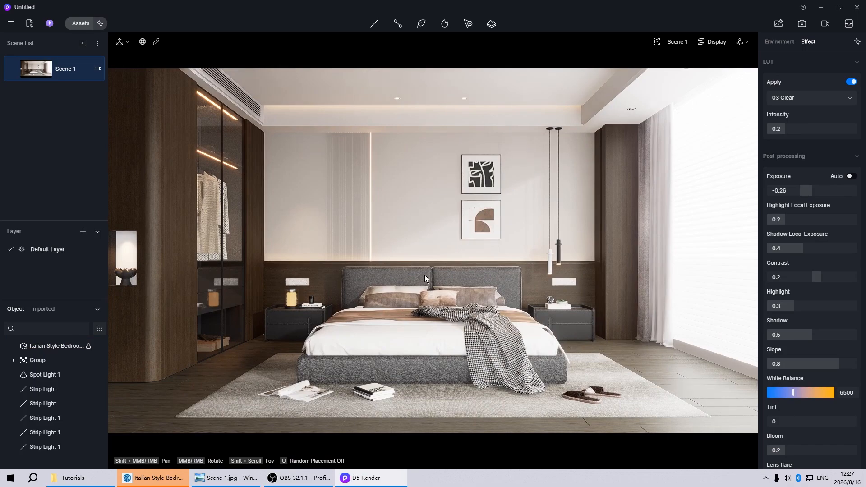
Set the roughness of the ceiling material and the back wall material to 1.
click(411, 85)
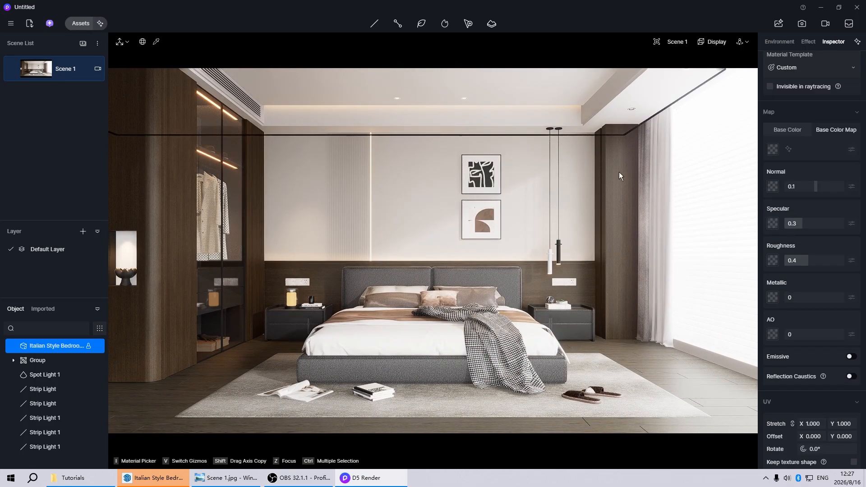
drag(793, 260, 856, 264)
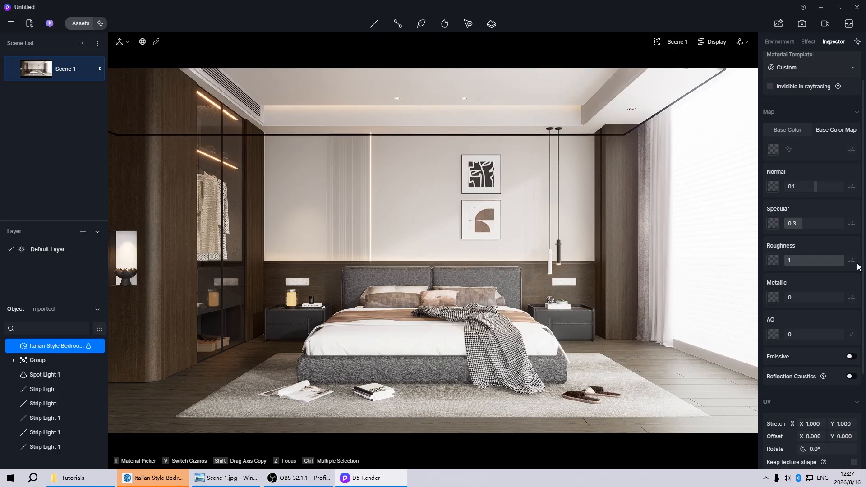
click(433, 186)
drag(794, 261, 850, 262)
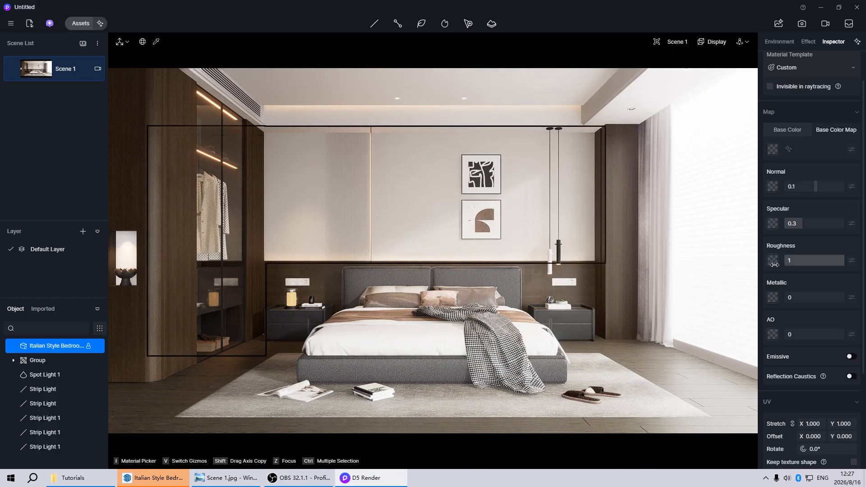
Set the roughness of the rug's material under the bed to 1.
click(415, 406)
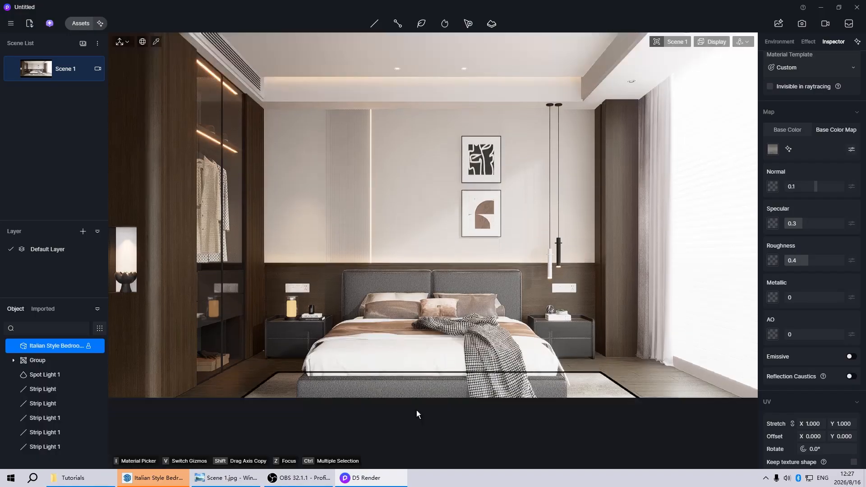
scroll(415, 409, up, 8)
middle_drag(416, 415, 450, 367)
scroll(451, 367, up, 3)
scroll(451, 367, down, 3)
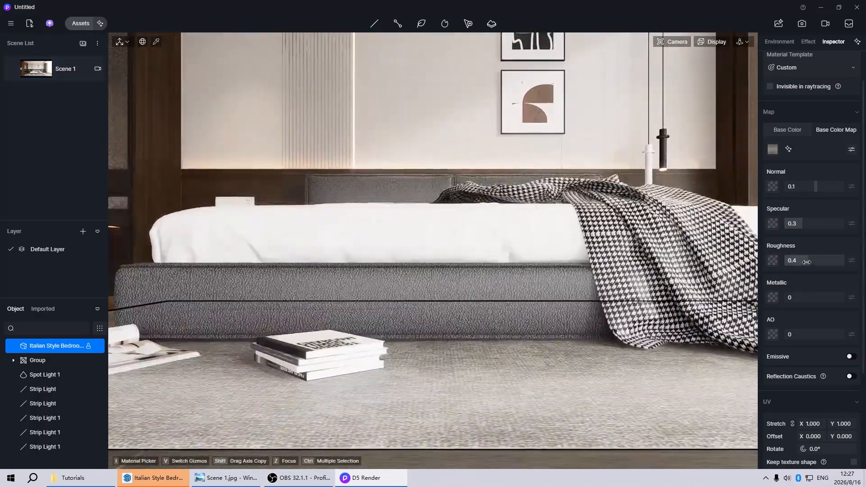
drag(806, 260, 849, 261)
Load 10.jpeg from the Fabric normal maps as the rug's normal map with a strength of 1.
click(773, 186)
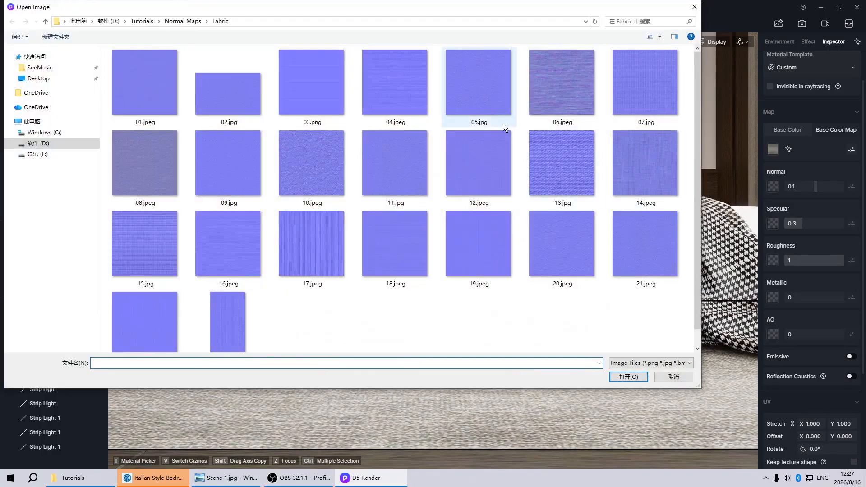
click(335, 160)
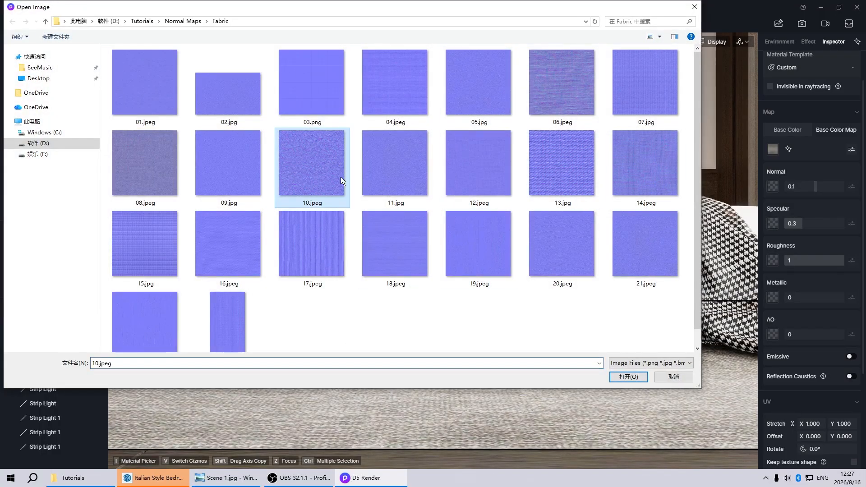
click(615, 375)
drag(813, 187, 850, 189)
Set the rug's normal map strength to 0.5 and return to the Scene 1 view.
scroll(523, 415, up, 5)
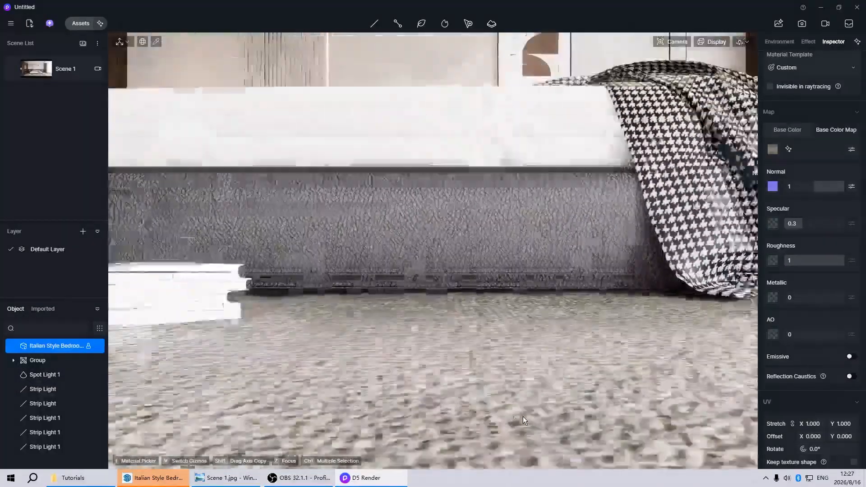
scroll(523, 415, down, 5)
middle_drag(459, 410, 461, 410)
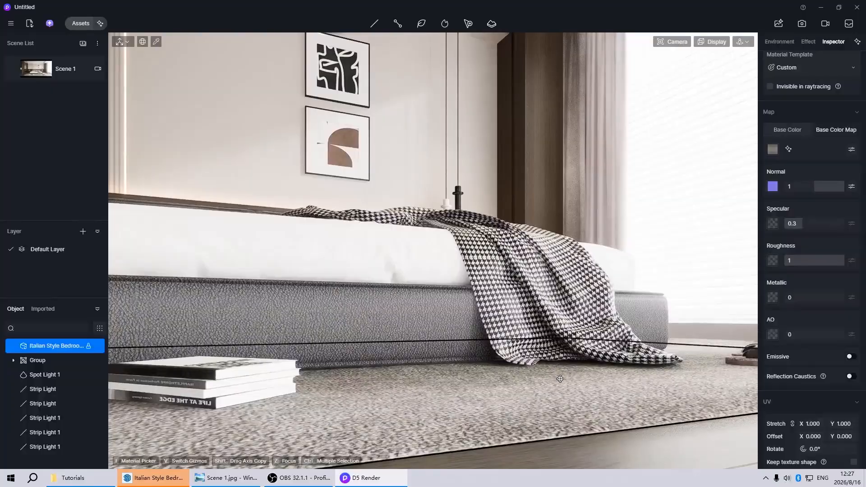
middle_drag(560, 379, 501, 379)
click(834, 186)
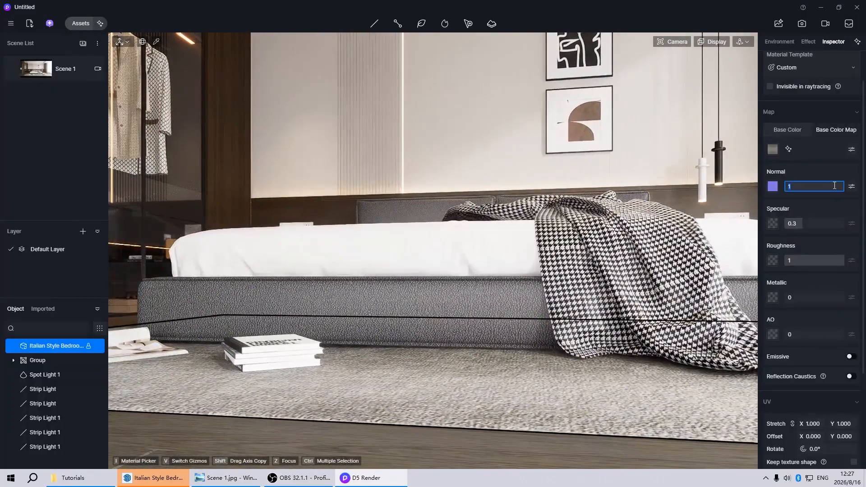
text(0.5)
key(Return)
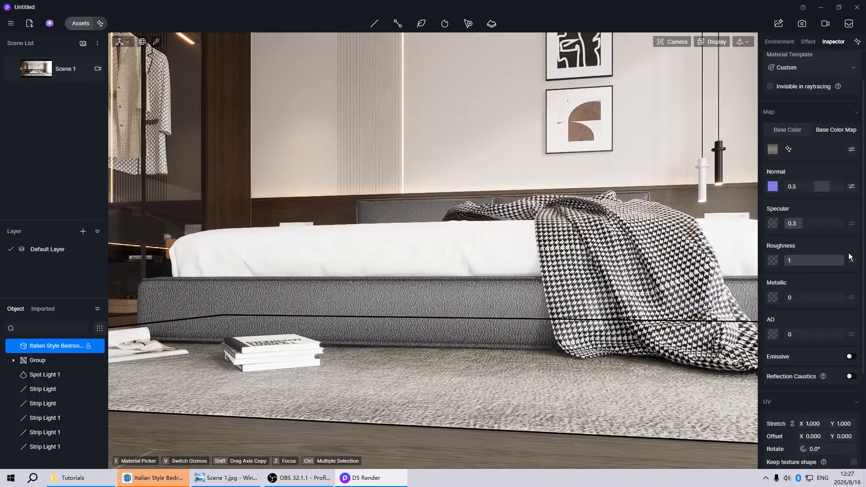
click(40, 65)
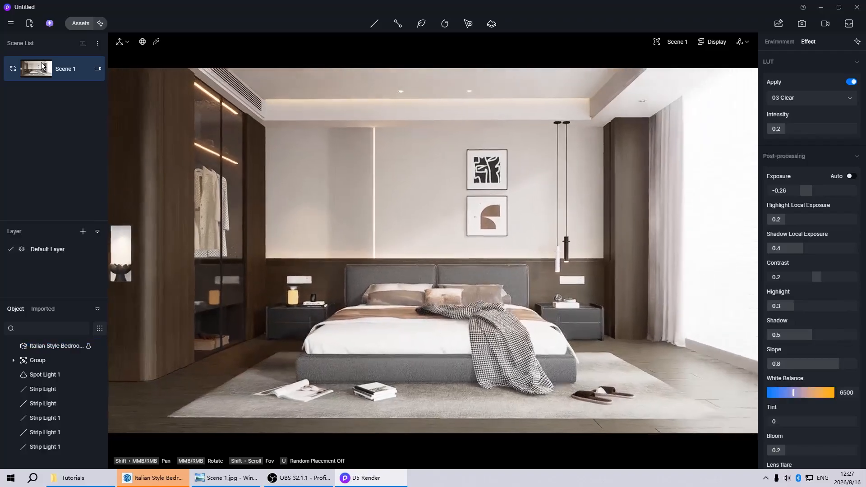
Set the bed frame material's base color to a neutral grey with HSV values 0, 0 and 70.
click(381, 366)
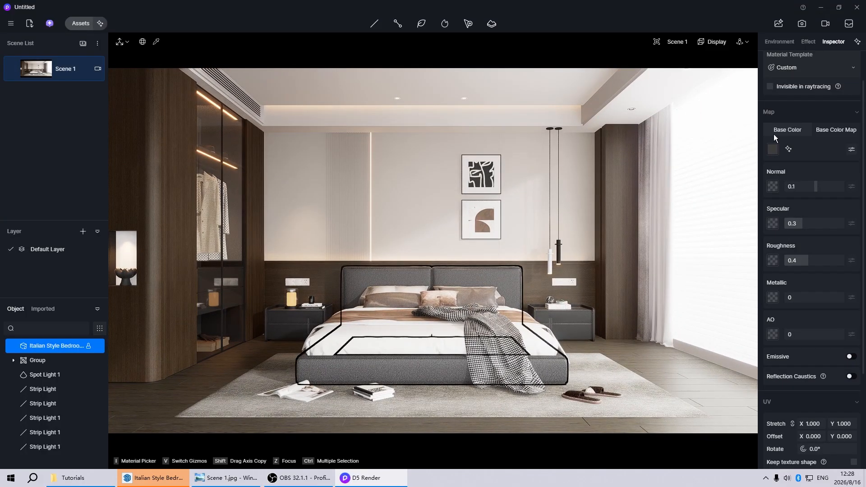
click(773, 151)
drag(773, 185, 768, 200)
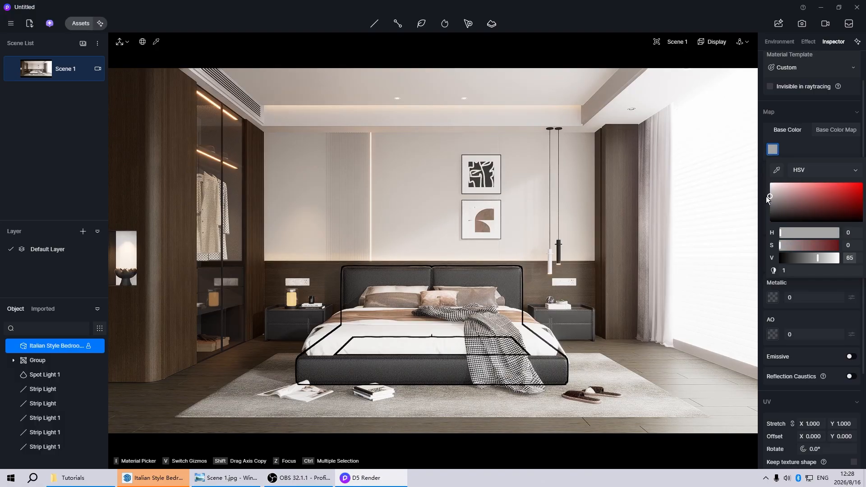
click(850, 260)
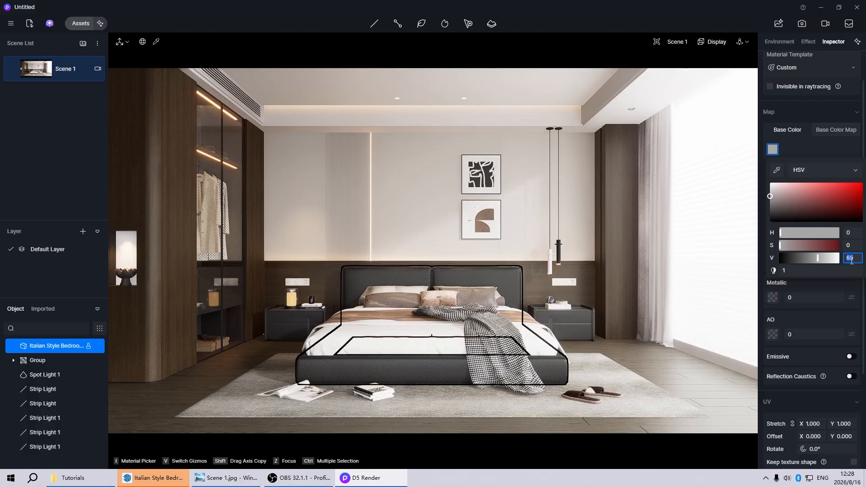
text(70)
key(Return)
click(577, 272)
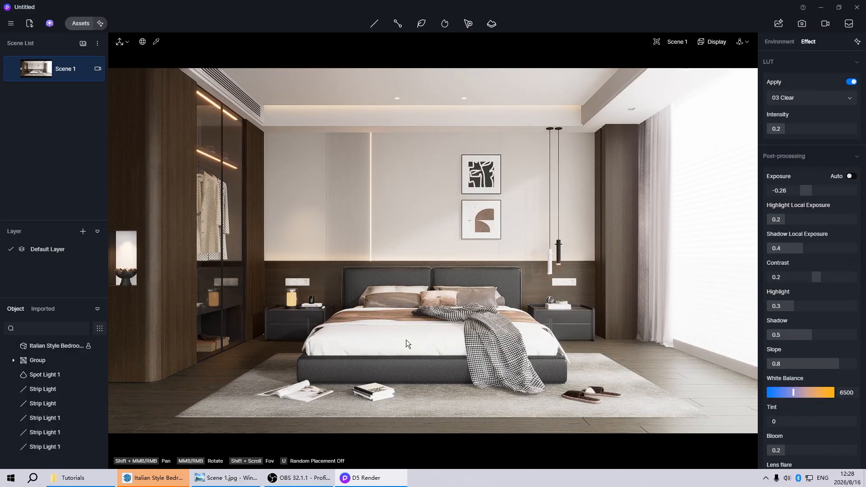
Focus on the white duvet and set its material roughness to 1.
click(405, 340)
key(z)
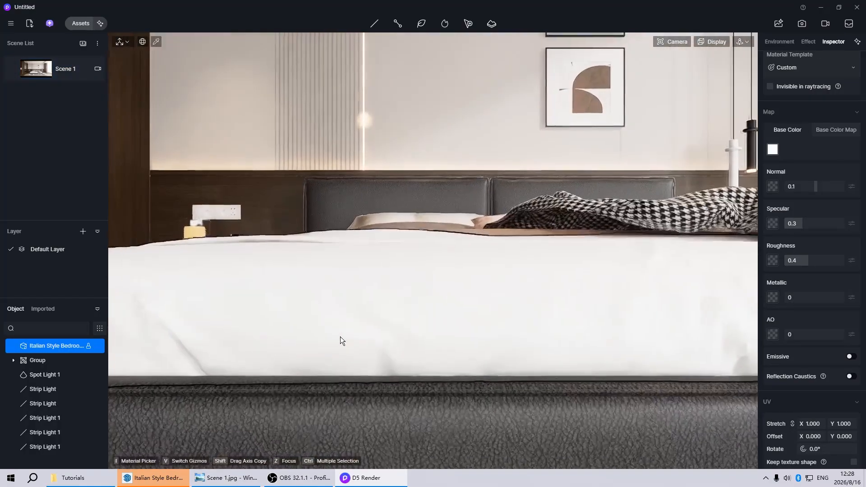
middle_drag(341, 336, 387, 326)
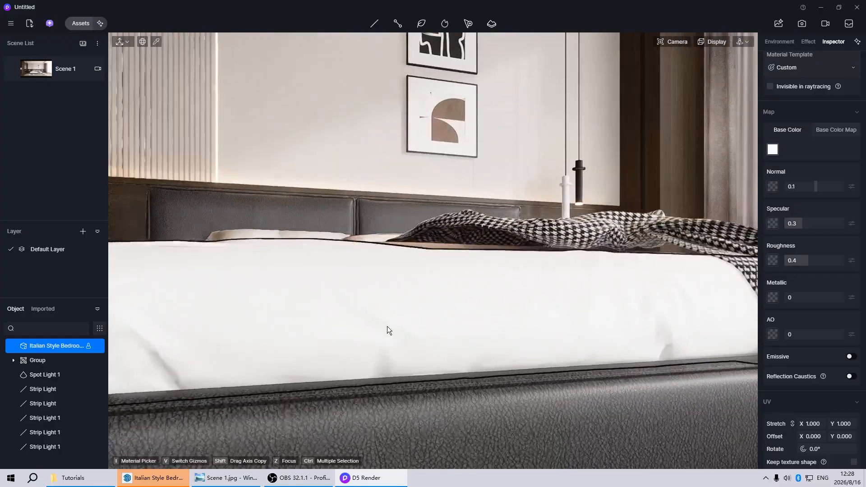
scroll(504, 336, down, 3)
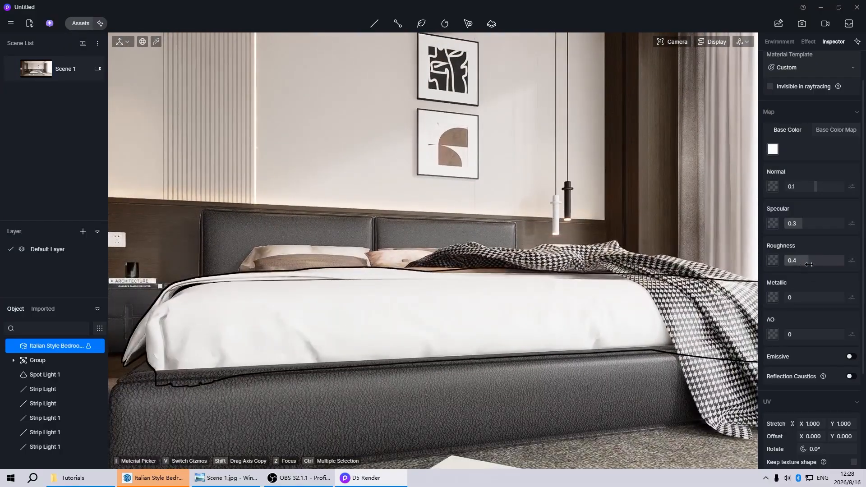
drag(809, 265, 842, 262)
Load 01.jpeg from the Fabric normal maps as the white duvet's normal map and keep the duvet selected.
click(773, 187)
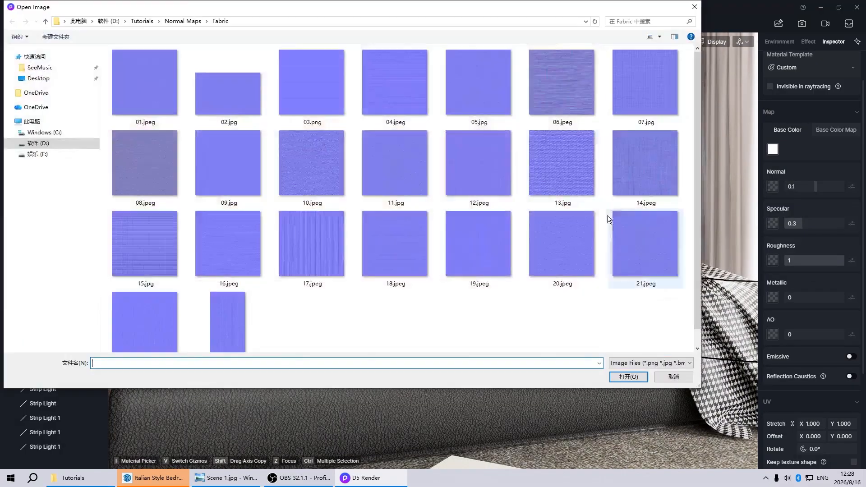
click(134, 91)
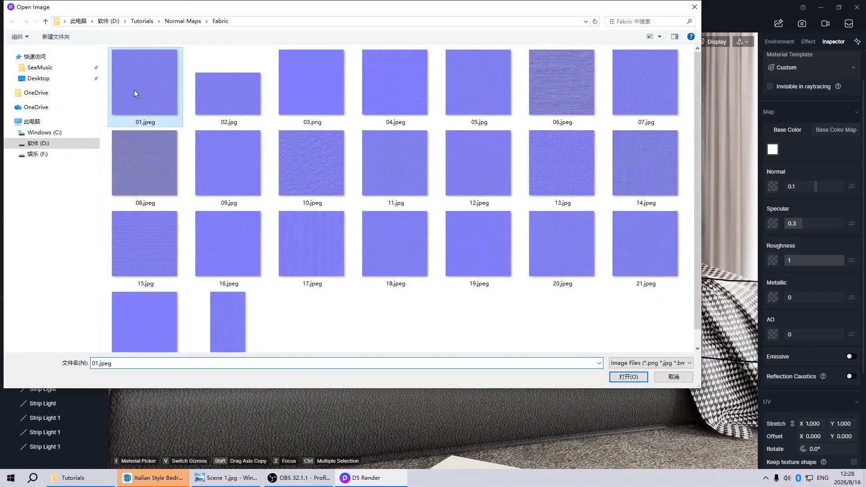
click(620, 377)
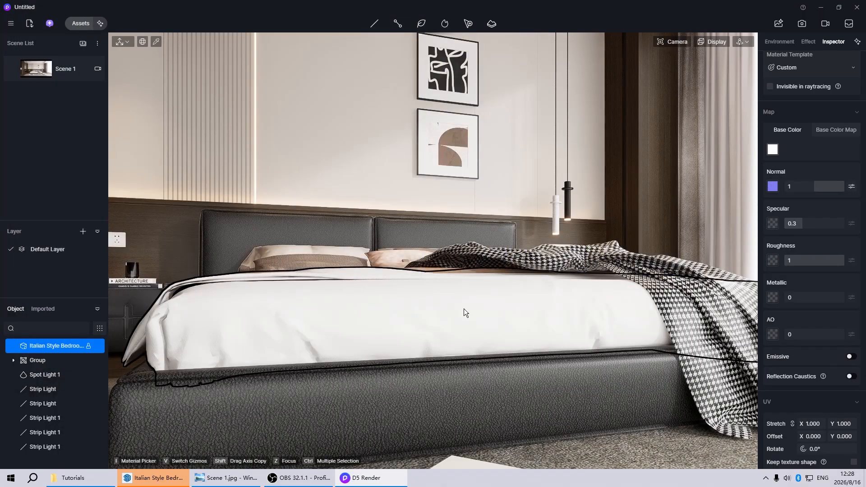
scroll(391, 325, up, 3)
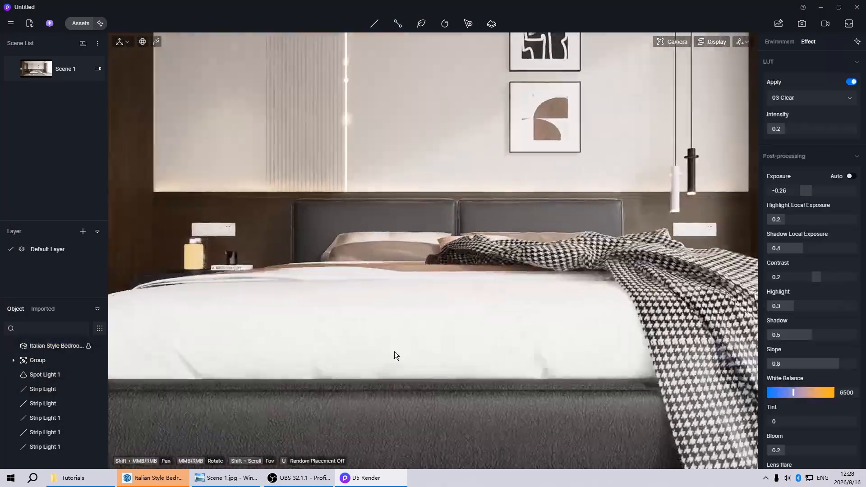
click(372, 319)
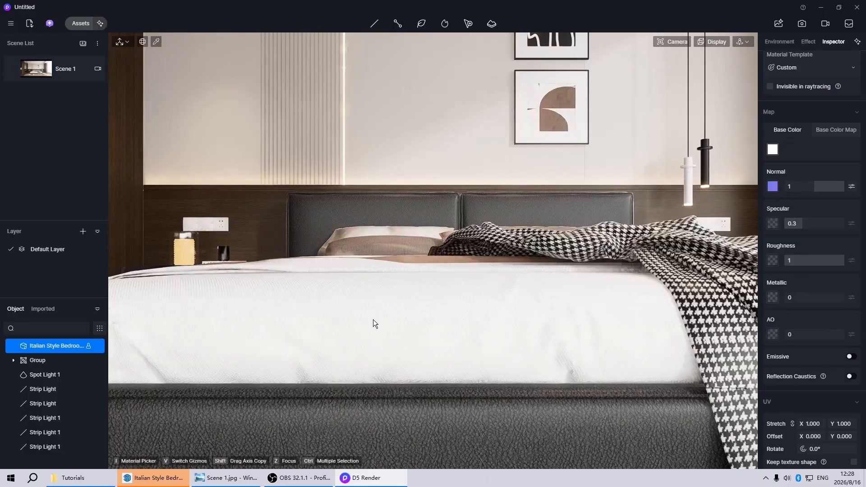
Enable Individual UV for the white duvet's normal map and set its stretch to 2 in X and Y.
click(851, 186)
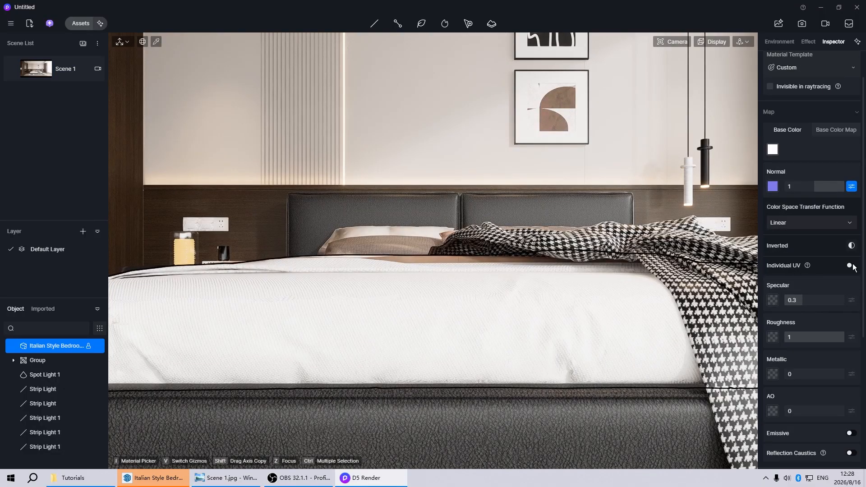
click(851, 266)
click(822, 279)
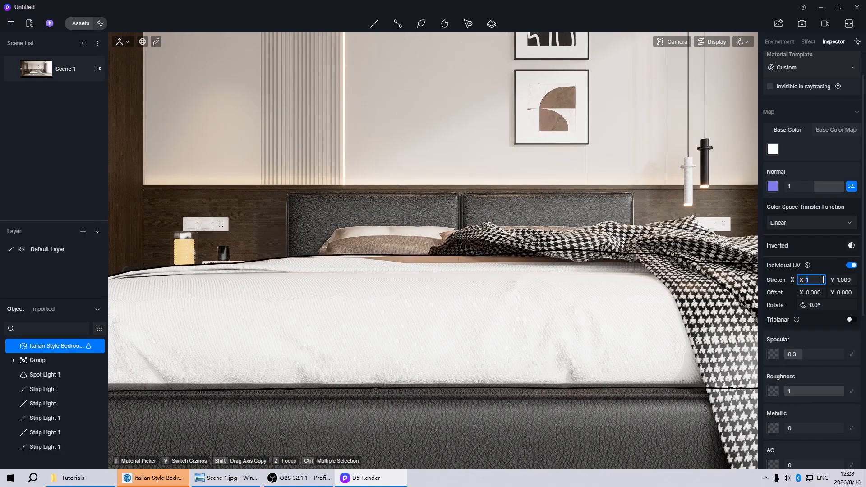
text(2)
key(Return)
scroll(404, 335, up, 3)
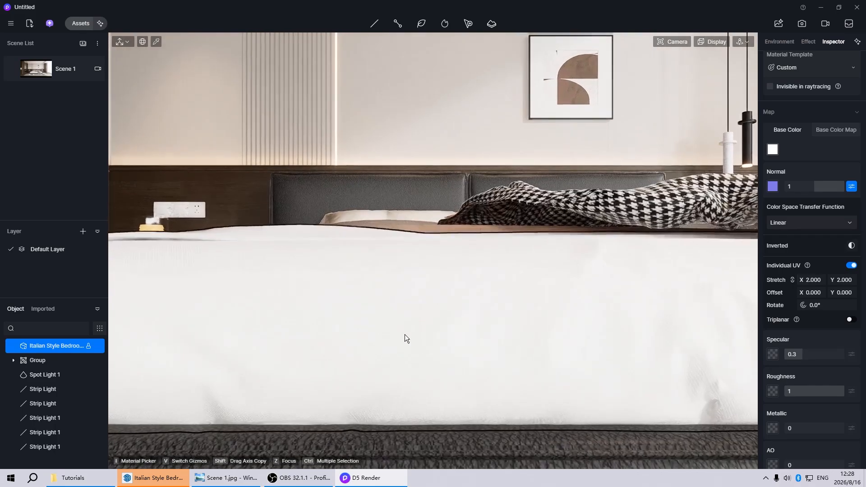
scroll(405, 334, down, 3)
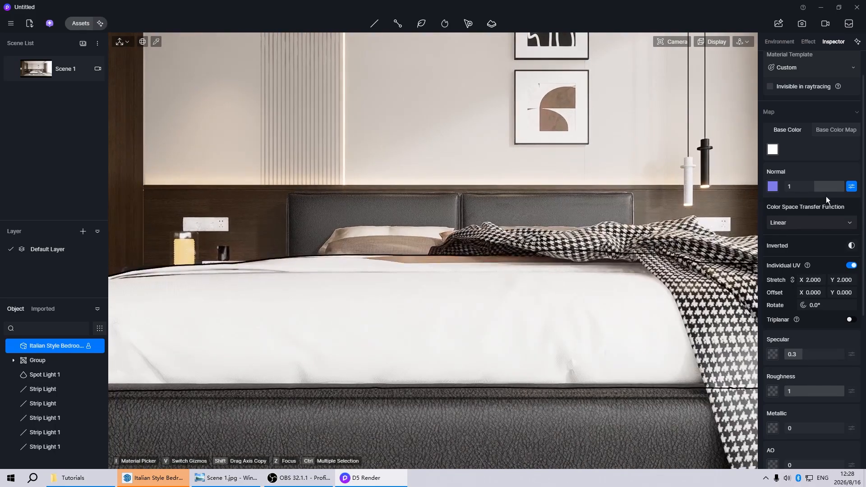
Set the white duvet's normal map strength to 0.5 and return to the Scene 1 view.
click(826, 189)
text(0.5)
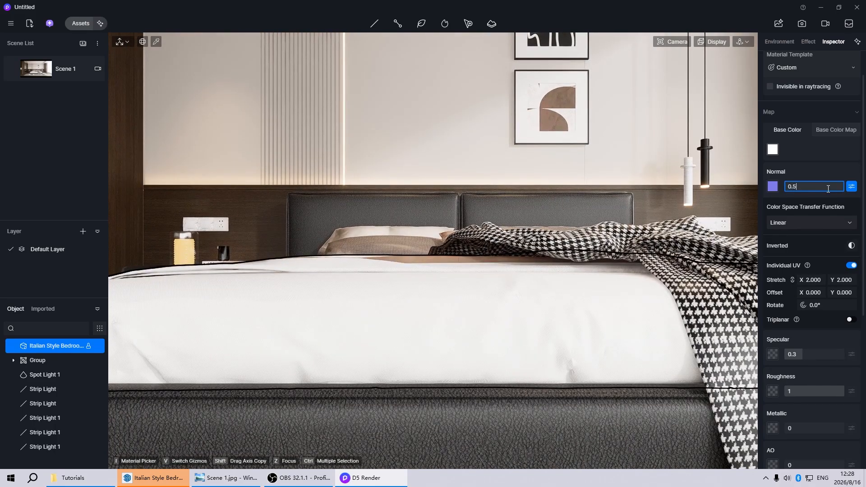
key(Return)
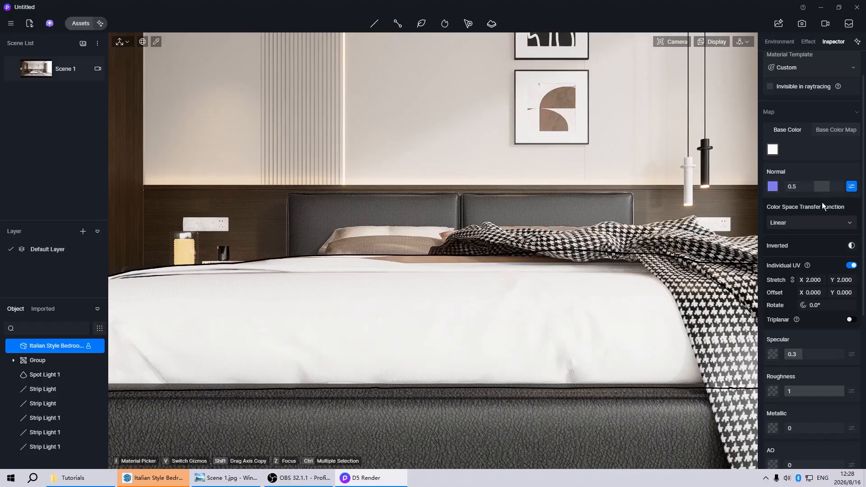
click(46, 71)
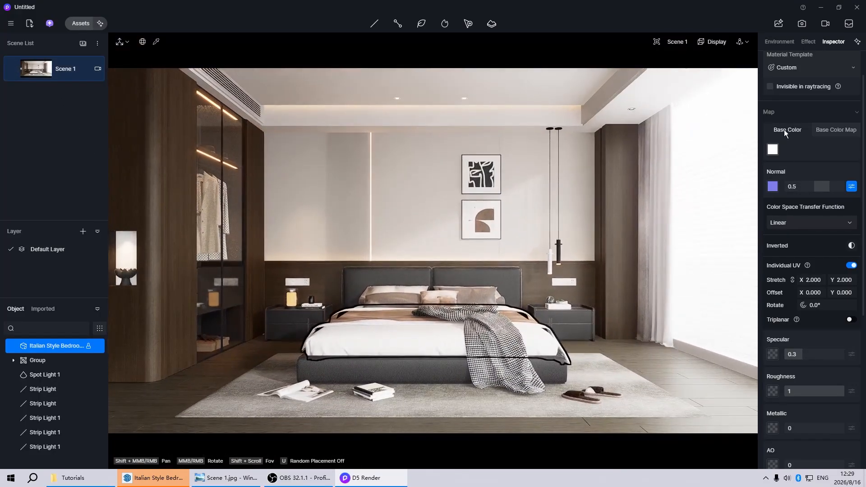
Darken the white duvet's base color to a light grey with an HSV value of about 79 and deselect it.
click(772, 150)
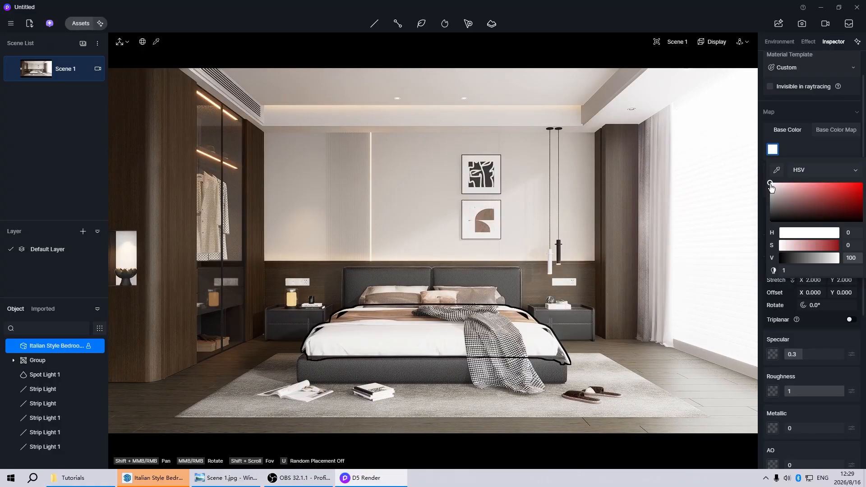
drag(771, 186, 771, 195)
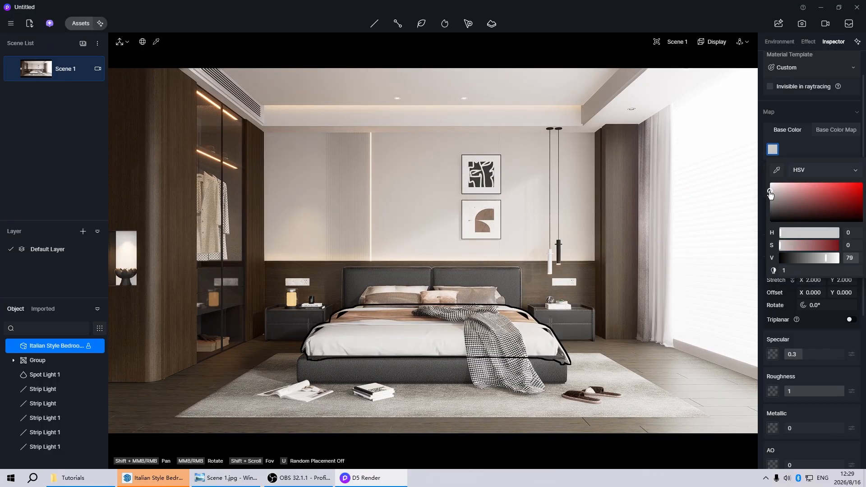
key(Escape)
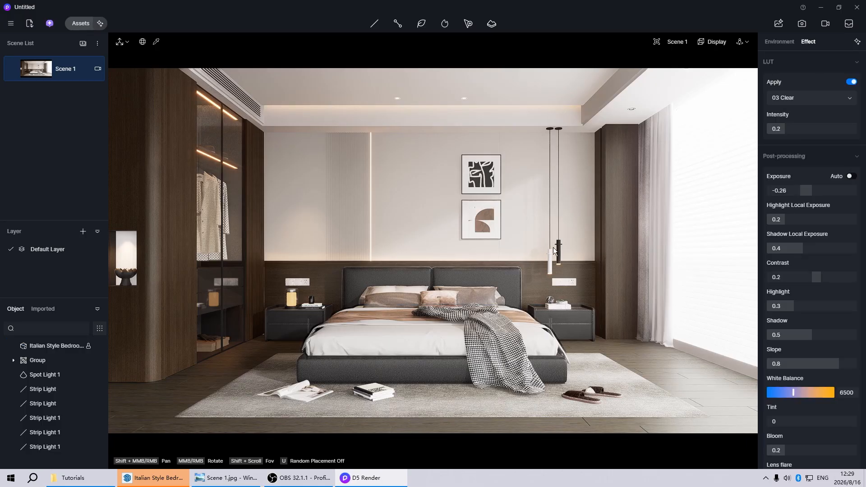
Set the white back pillows' roughness to 1 and darken their base color to an HSV value of about 93.
scroll(409, 294, up, 5)
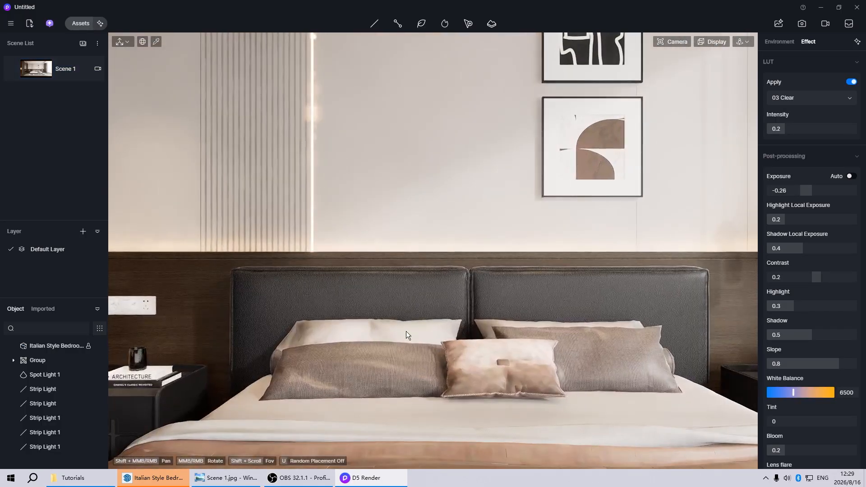
click(406, 331)
drag(810, 264, 845, 262)
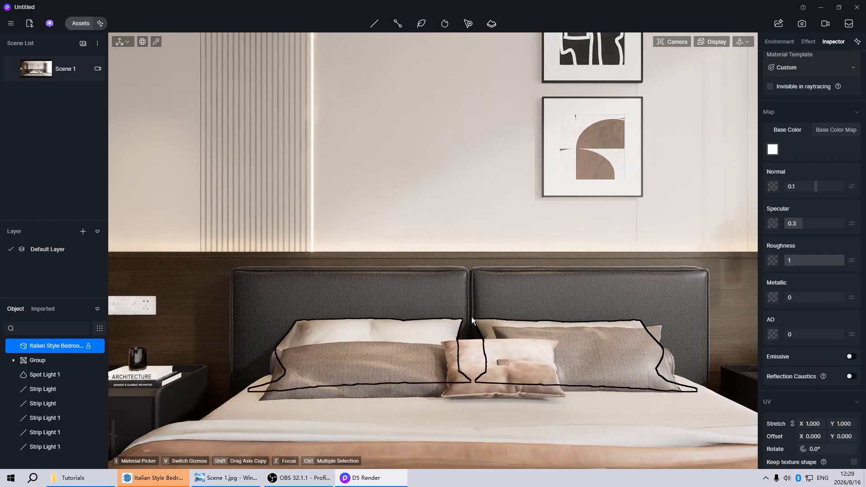
click(773, 149)
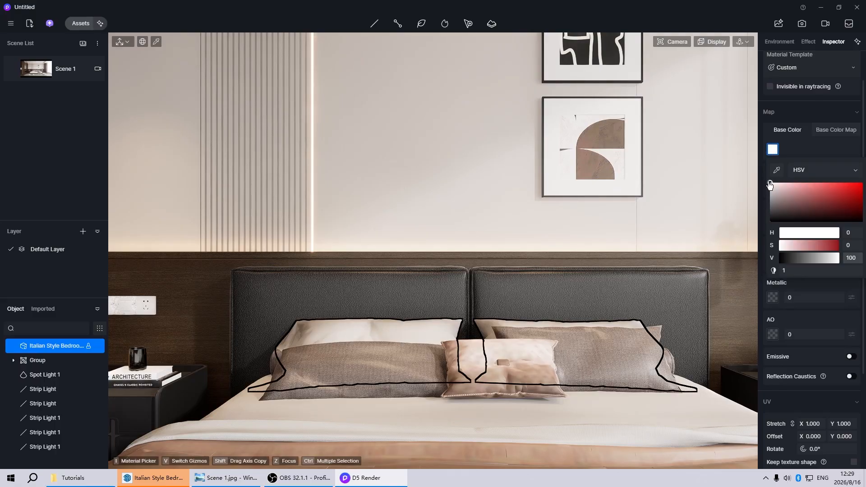
mouse_move(769, 184)
mouse_down()
mouse_move(769, 203)
mouse_move(767, 185)
mouse_up()
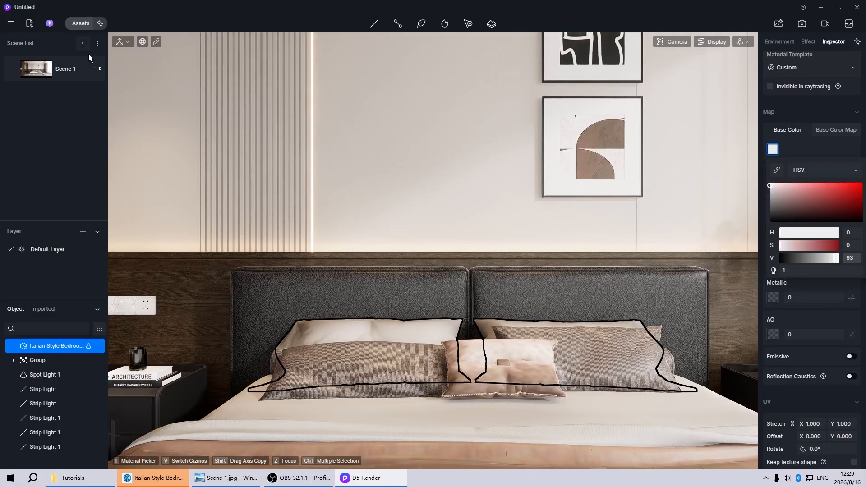
Set the roughness of the brown front pillows and the small center cushion to 1, and return to the Scene 1 view.
click(343, 369)
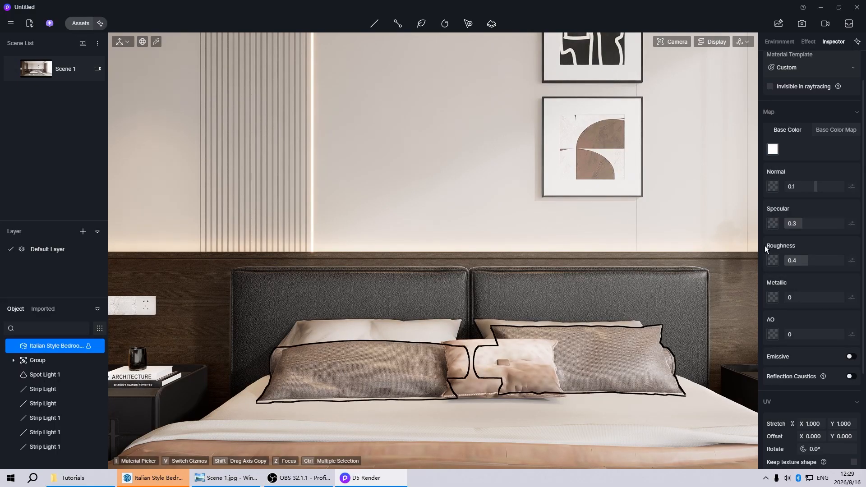
drag(803, 264, 846, 260)
click(518, 362)
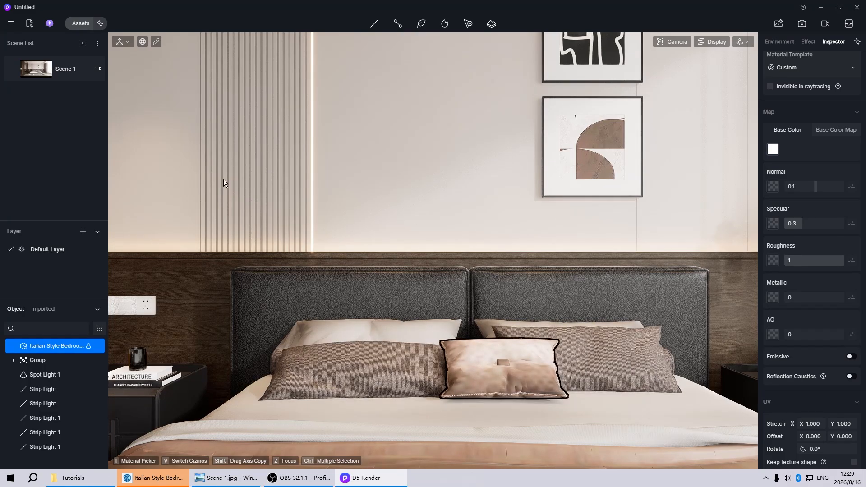
click(39, 70)
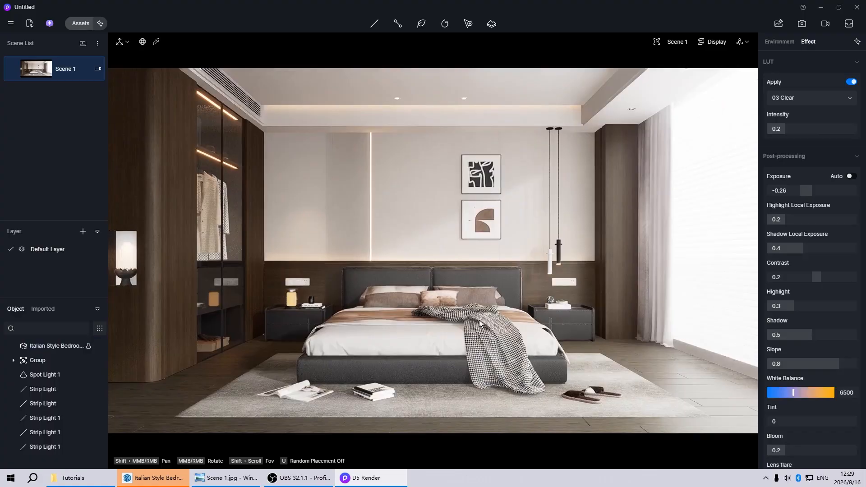
Set the houndstooth throw blanket's material roughness to 1 and deselect it.
click(479, 323)
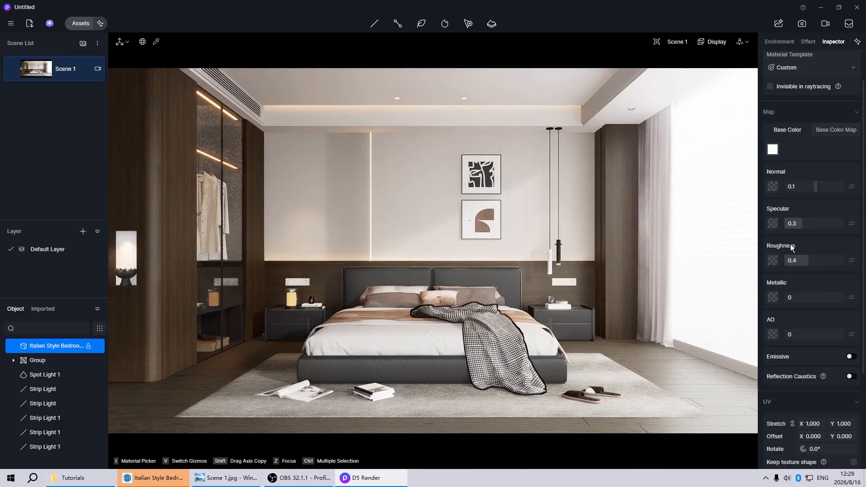
drag(796, 260, 855, 264)
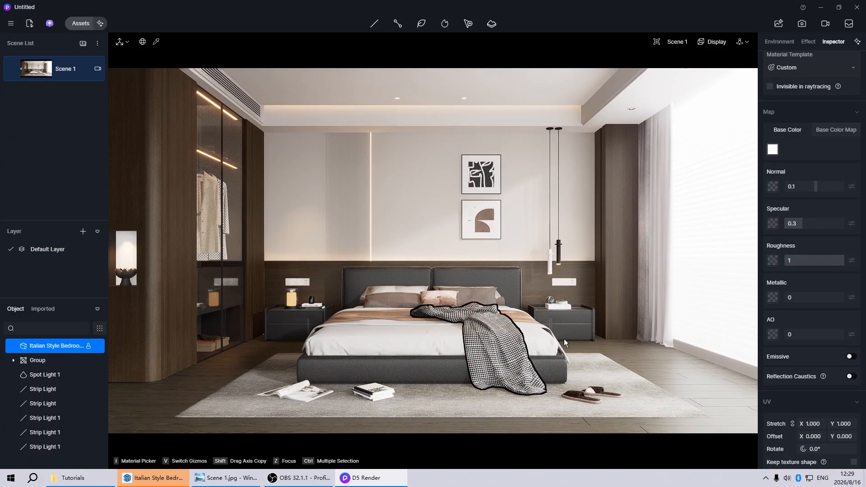
key(Escape)
Set the material roughness of the dark slippers on the rug to 1.
click(573, 393)
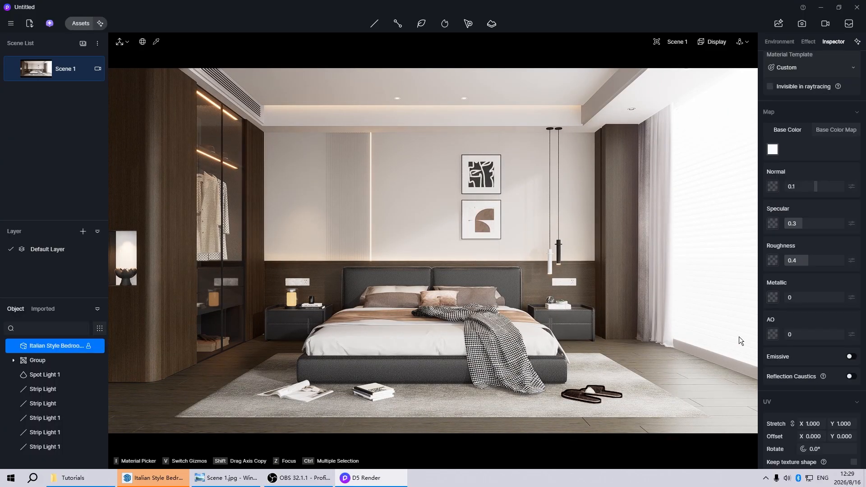
drag(802, 260, 855, 271)
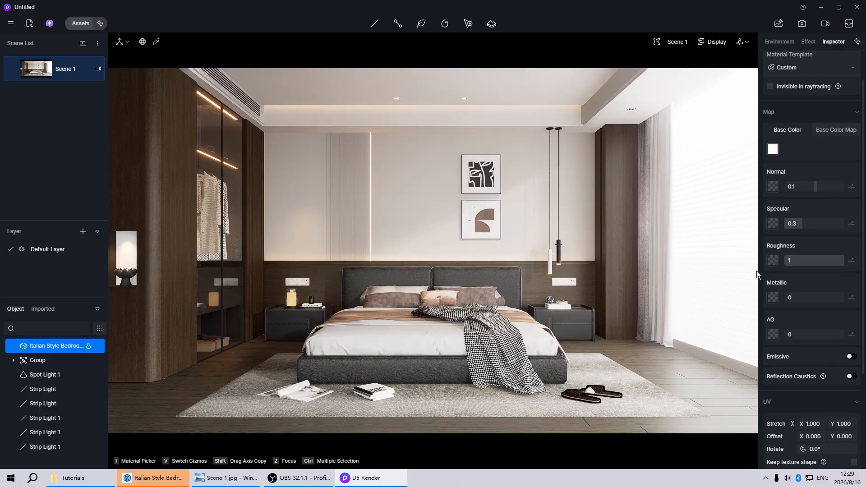
scroll(608, 393, up, 6)
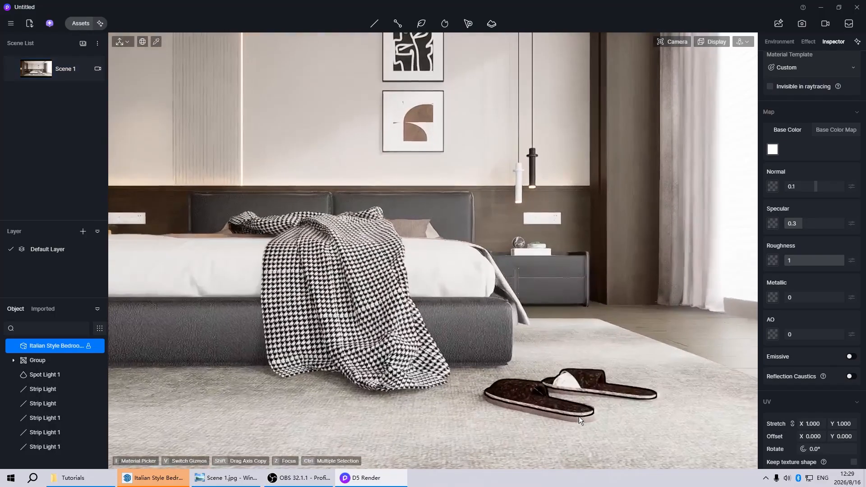
scroll(578, 416, up, 5)
Darken the slippers' white strap material to an HSV value of about 75, set its roughness to 1, and return to Scene 1.
key(ctrl+z)
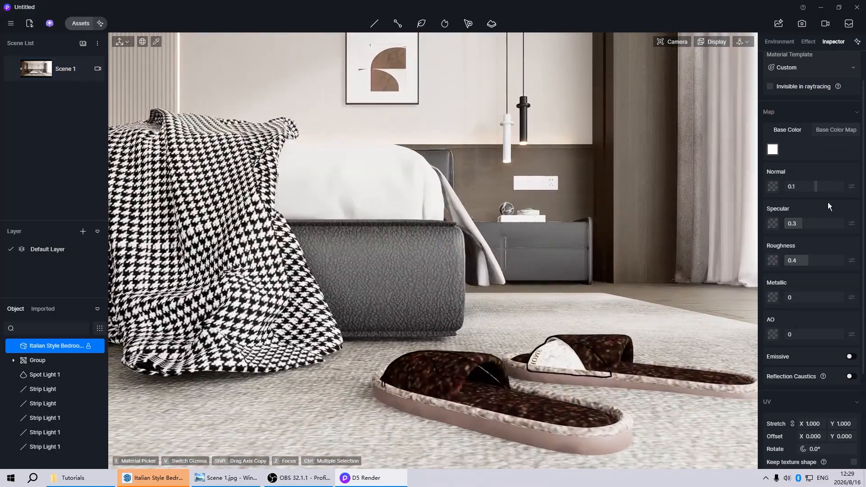
click(773, 149)
drag(771, 184, 769, 195)
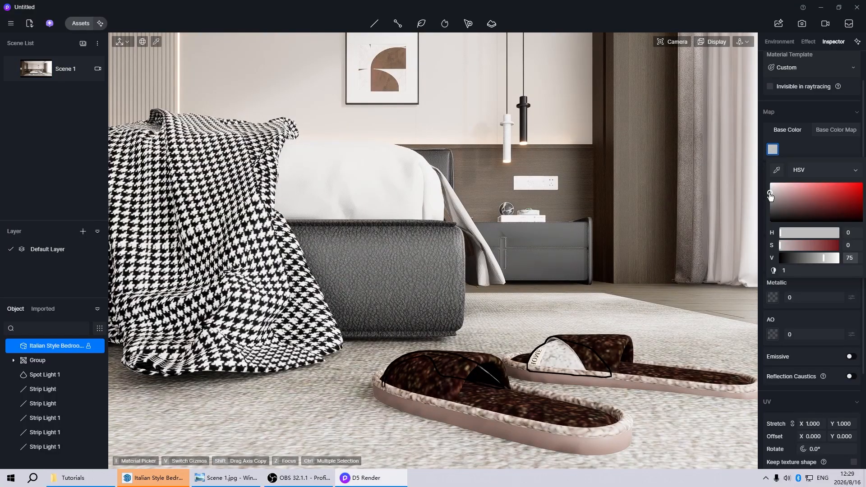
click(797, 145)
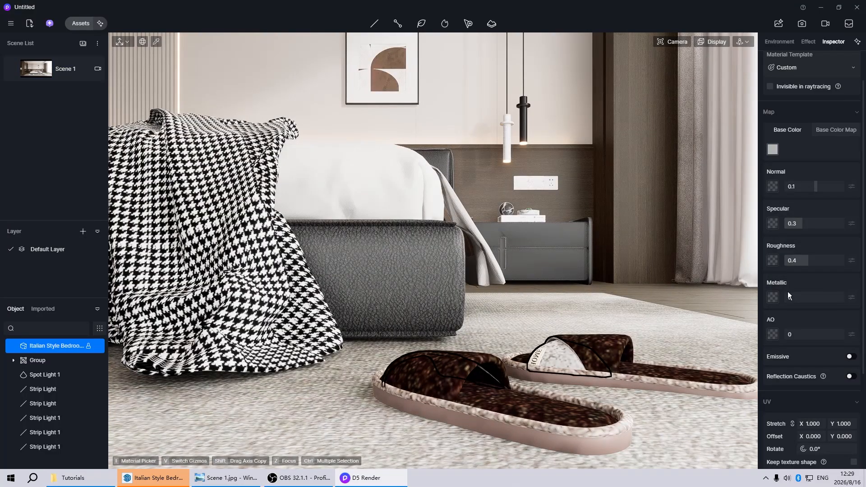
drag(808, 260, 846, 260)
click(40, 70)
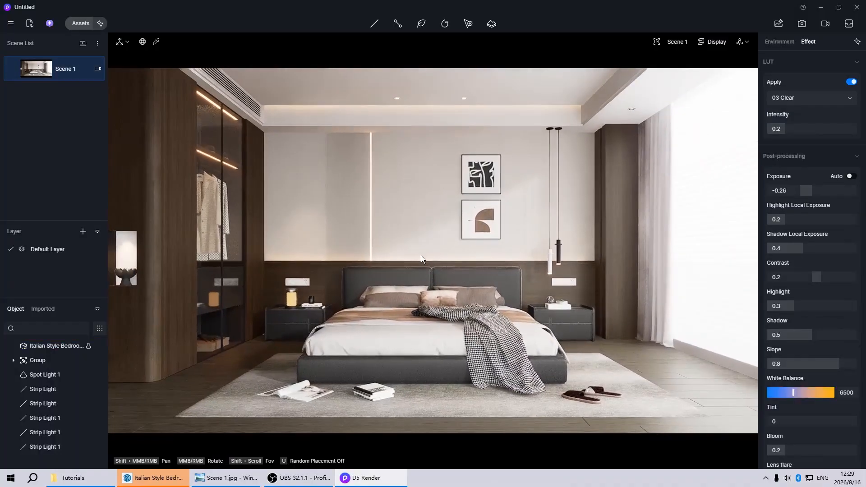
Make the black pendant lamp's material metallic with Metallic 1 and Roughness 0.2.
scroll(592, 261, up, 10)
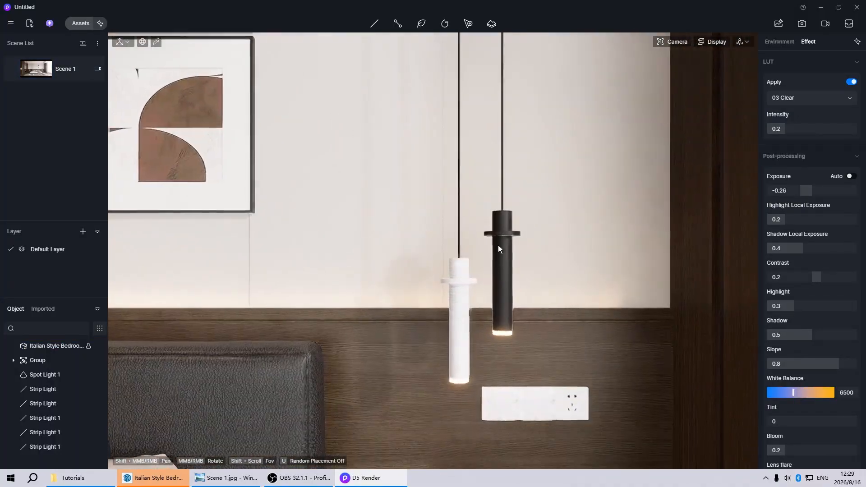
click(498, 248)
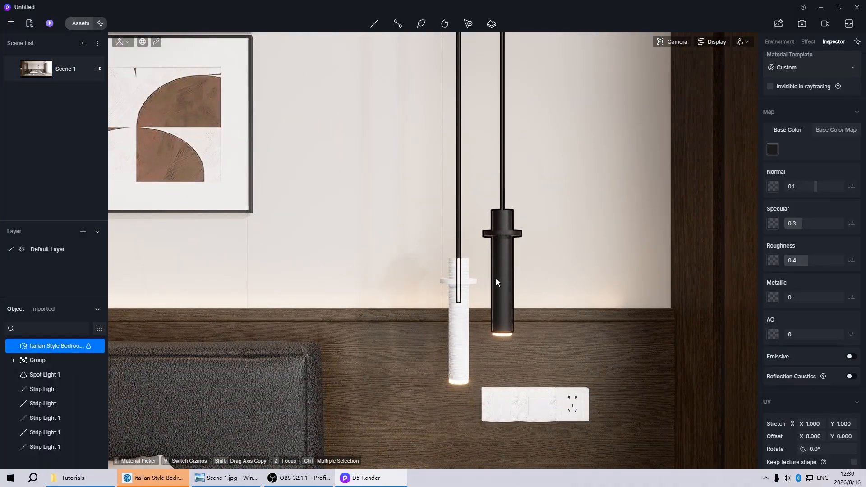
drag(794, 297, 843, 294)
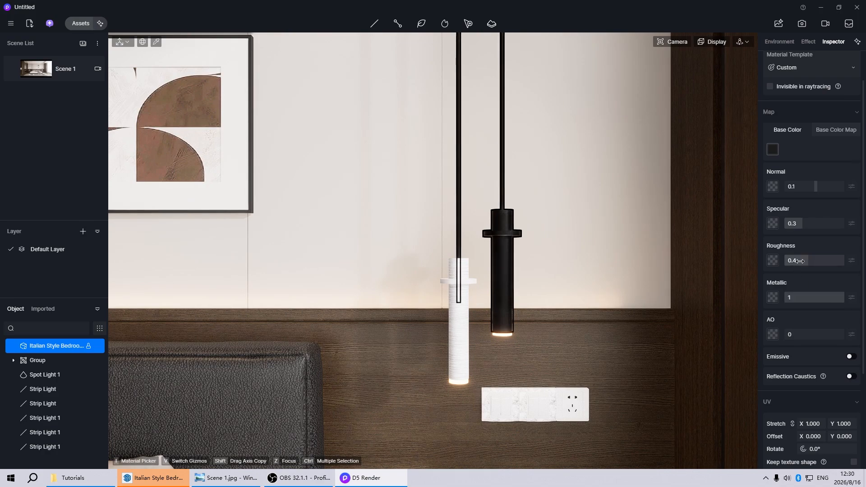
key(Return)
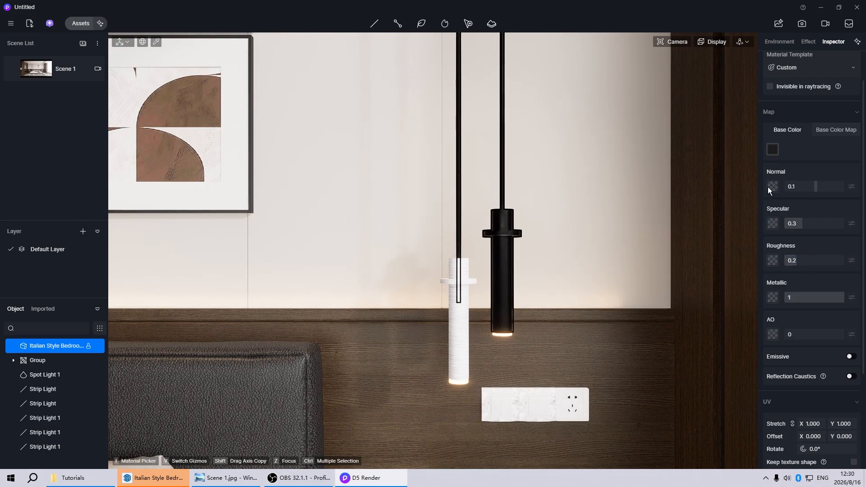
Set the black pendant lamp's base color to a dark grey with HSV values 0, 0 and 30, and deselect it.
click(771, 148)
mouse_move(770, 220)
mouse_down()
mouse_move(759, 204)
mouse_move(760, 212)
mouse_up()
click(857, 258)
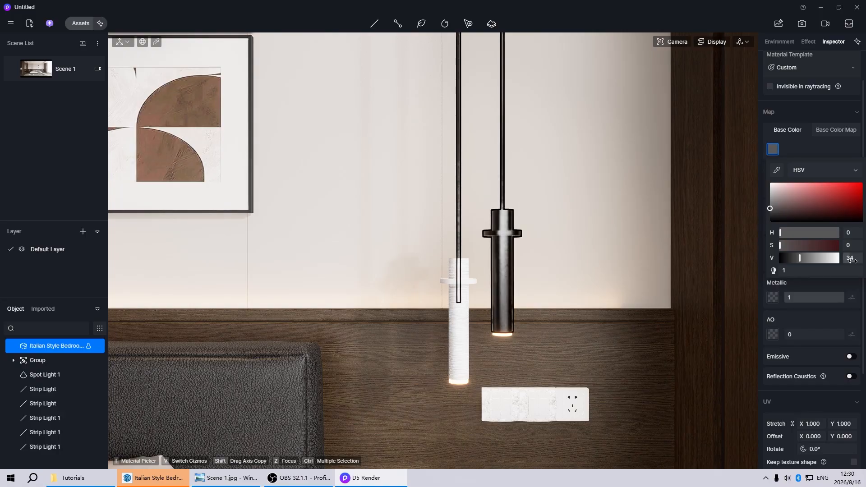
key(BackSpace)
text(0)
key(Return)
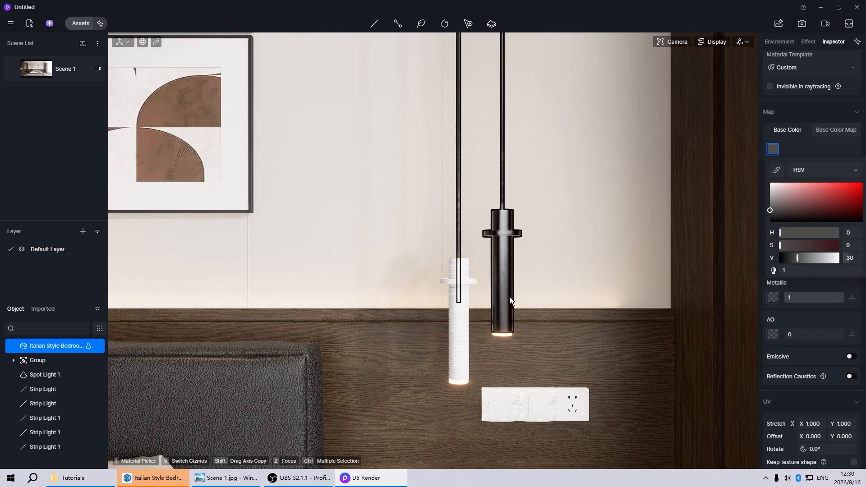
key(Escape)
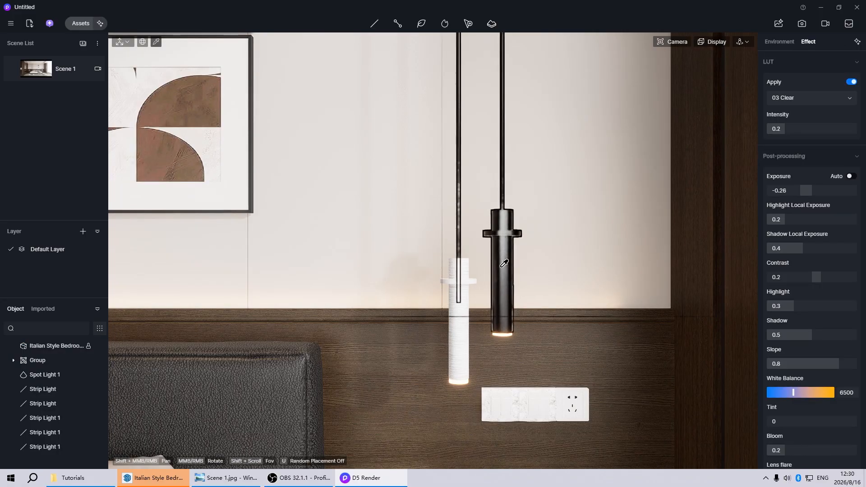
Copy the black pendant lamp's metal material onto the white pendant lamp with the Material Picker.
key(i)
click(502, 255)
click(456, 311)
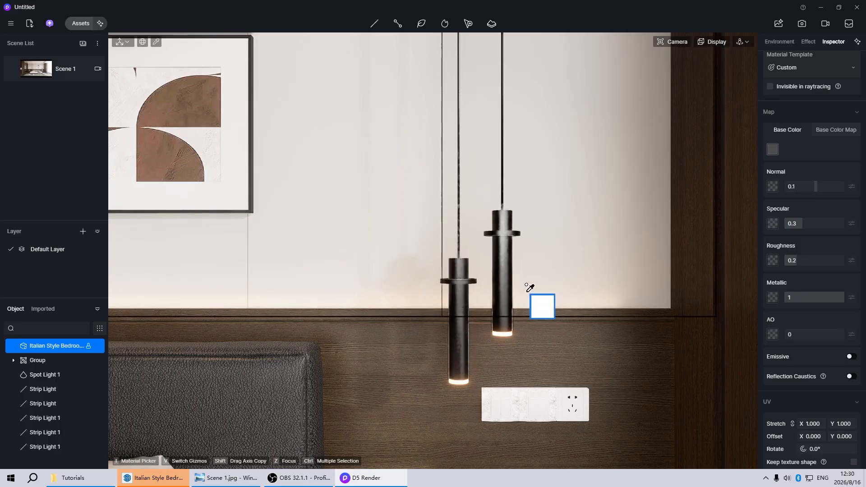
key(Escape)
scroll(427, 177, up, 2)
scroll(477, 351, up, 3)
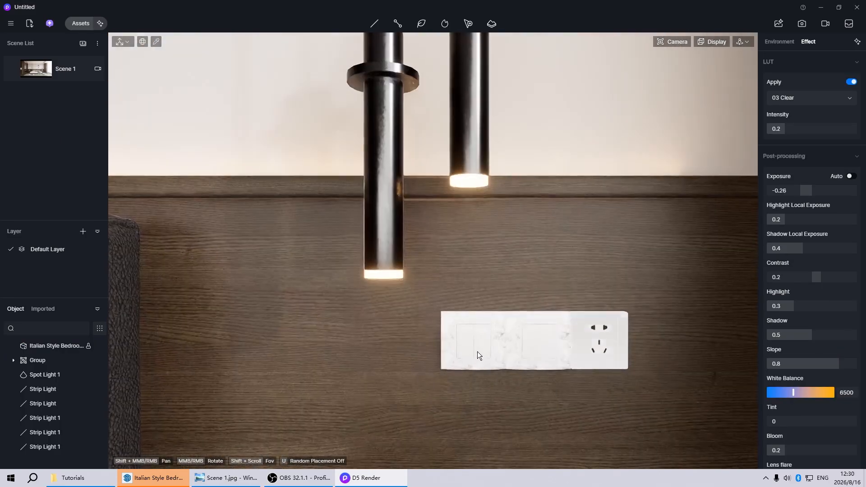
Darken the white wall switch and socket material to an HSV value of about 61 and return to Scene 1.
click(477, 351)
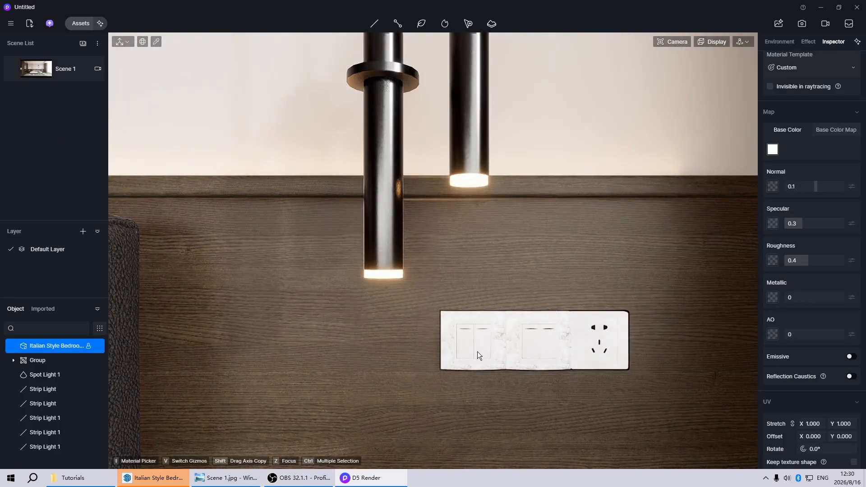
click(773, 151)
mouse_move(767, 191)
mouse_down()
mouse_move(761, 194)
mouse_move(770, 200)
mouse_up()
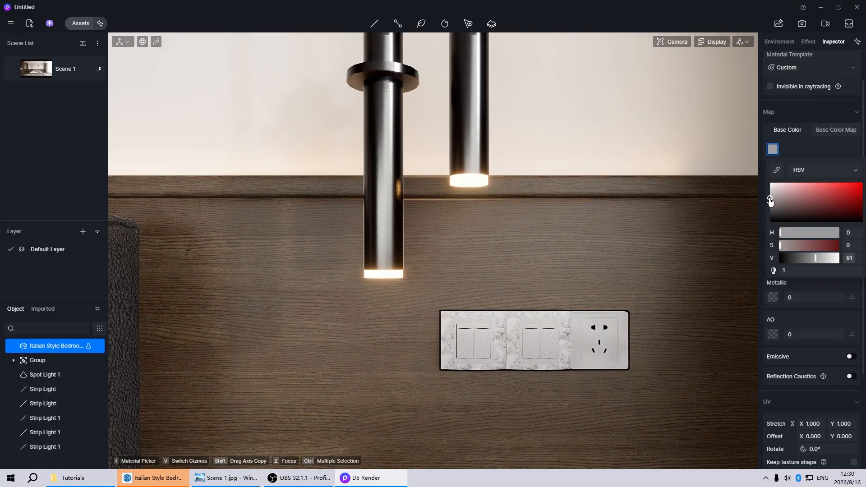
click(33, 77)
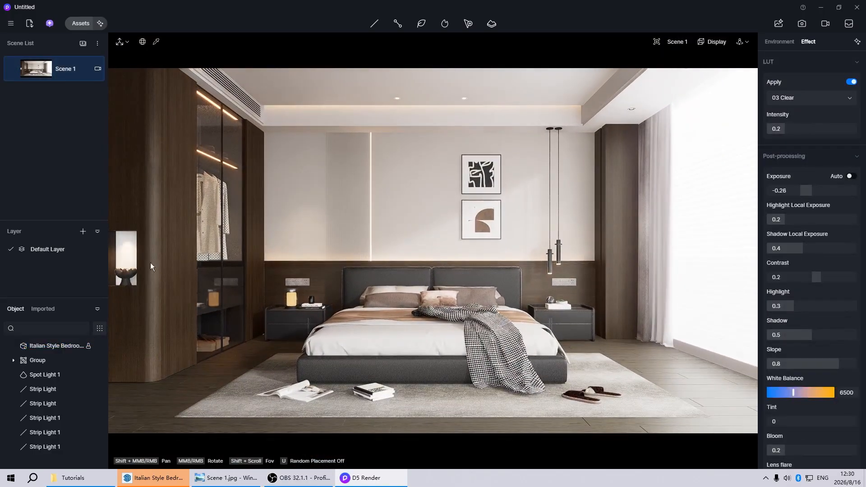
Darken the white back wall material of the lit cabinet niche to an HSV value of about 68 and deselect it.
click(129, 245)
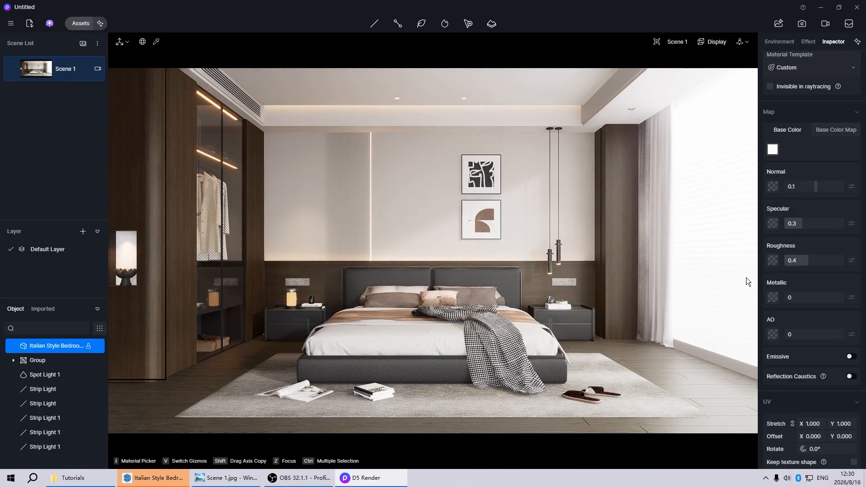
click(772, 149)
drag(769, 184, 769, 197)
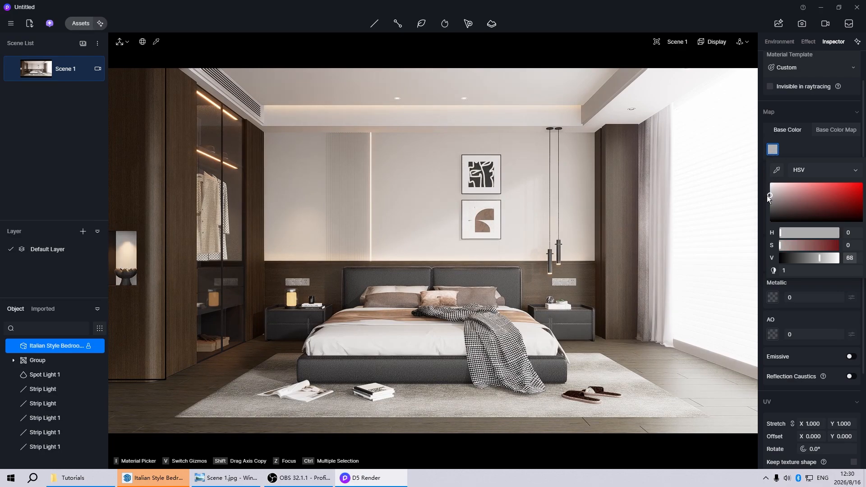
key(Escape)
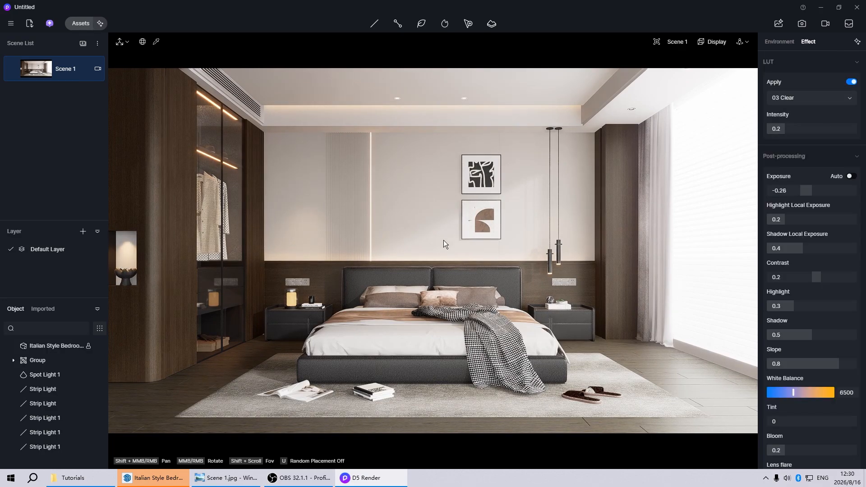
click(655, 229)
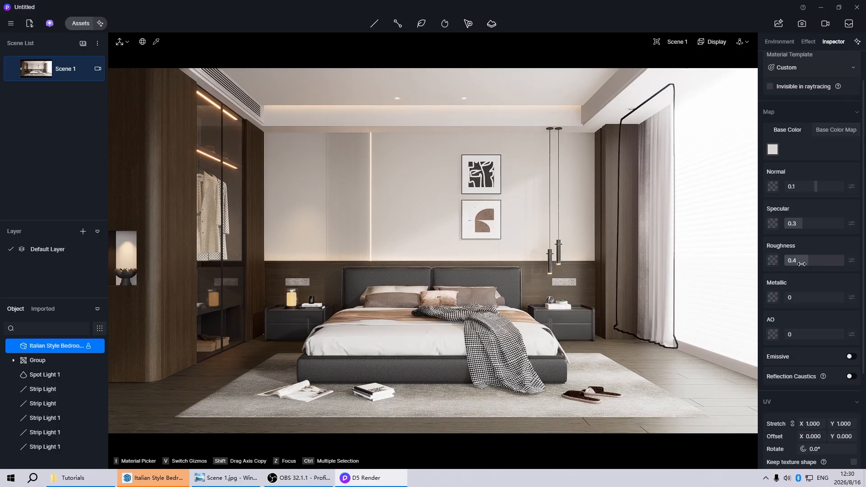
click(643, 268)
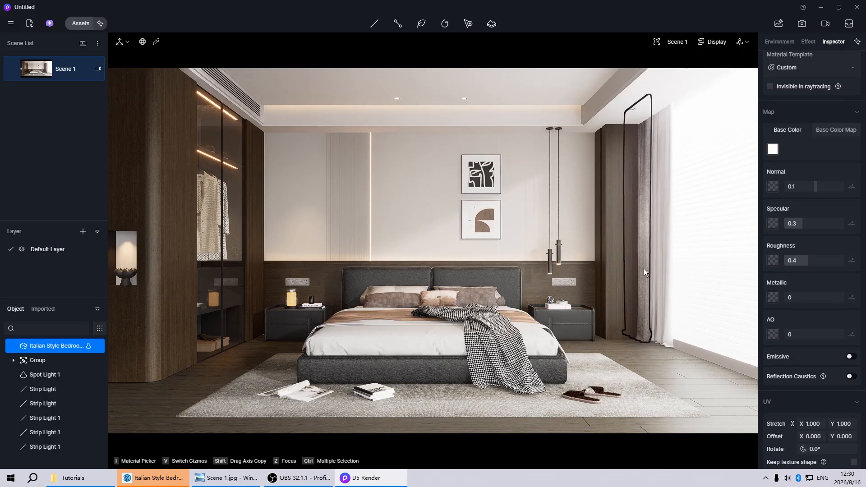
key(Escape)
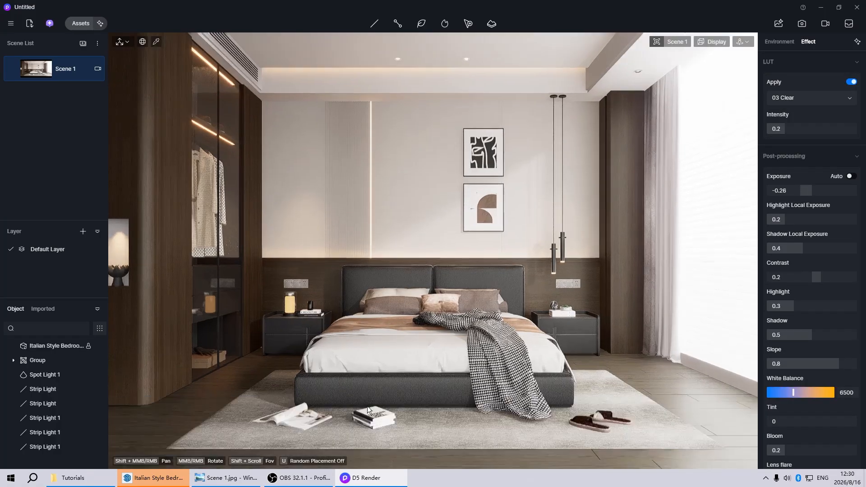
Darken the white page material of the book stack on the rug to an HSV value of about 72.
scroll(367, 406, up, 10)
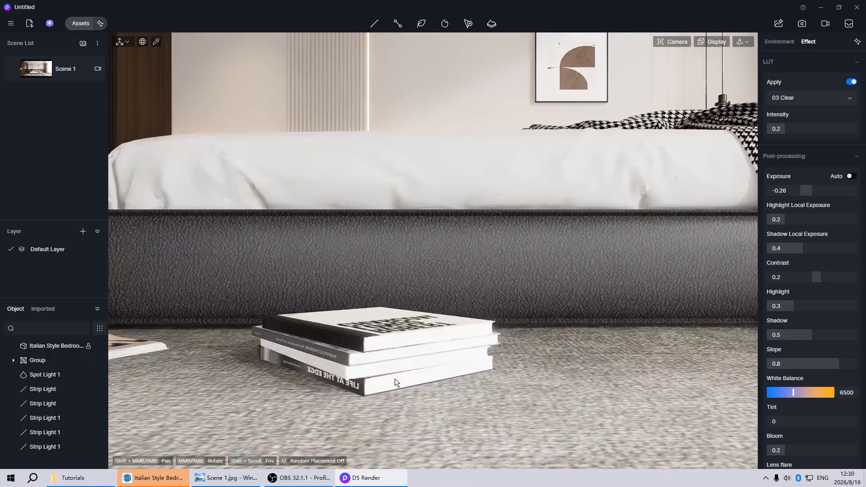
click(394, 378)
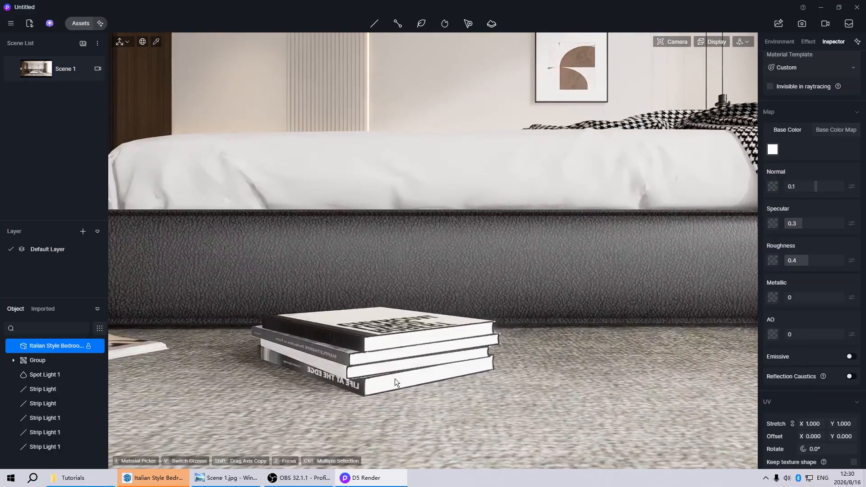
click(772, 149)
drag(769, 184, 764, 201)
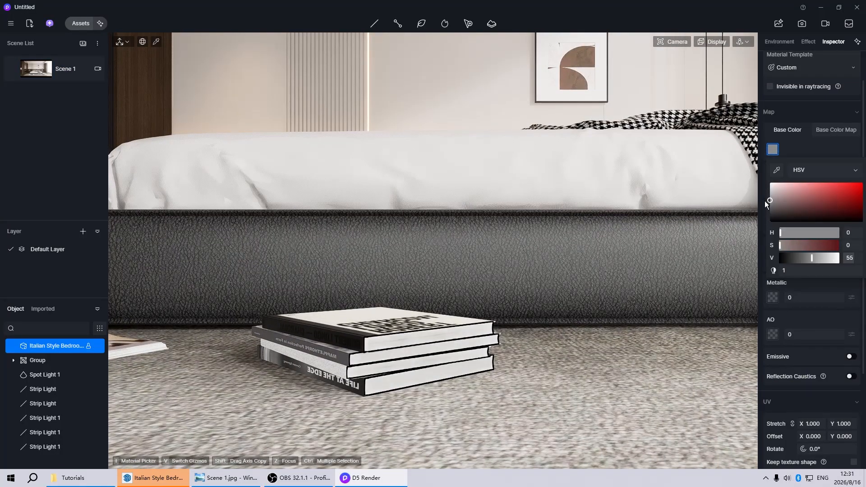
scroll(408, 345, down, 10)
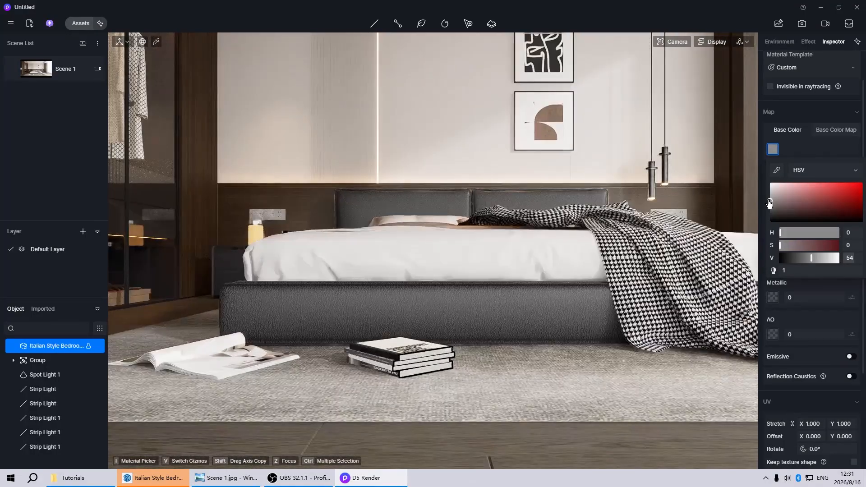
drag(769, 201, 769, 193)
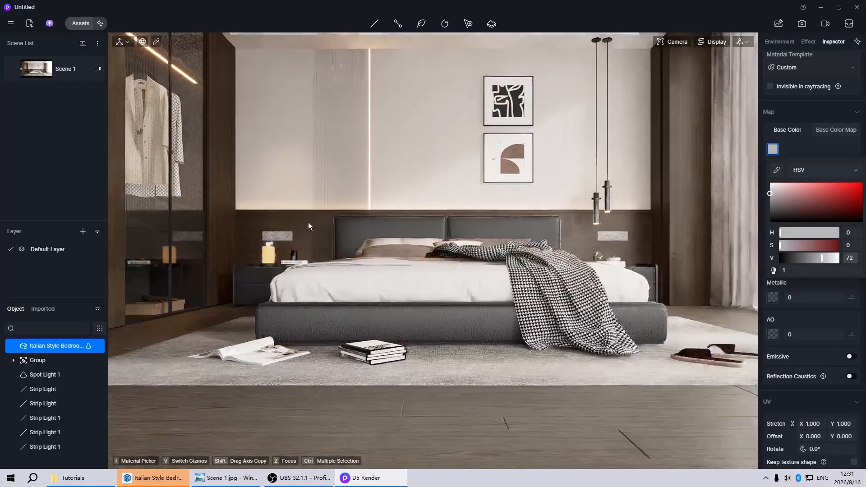
Darken the white base color of the ARCHITECTURE book on the nightstand beside the table lamp and deselect it.
scroll(288, 316, up, 10)
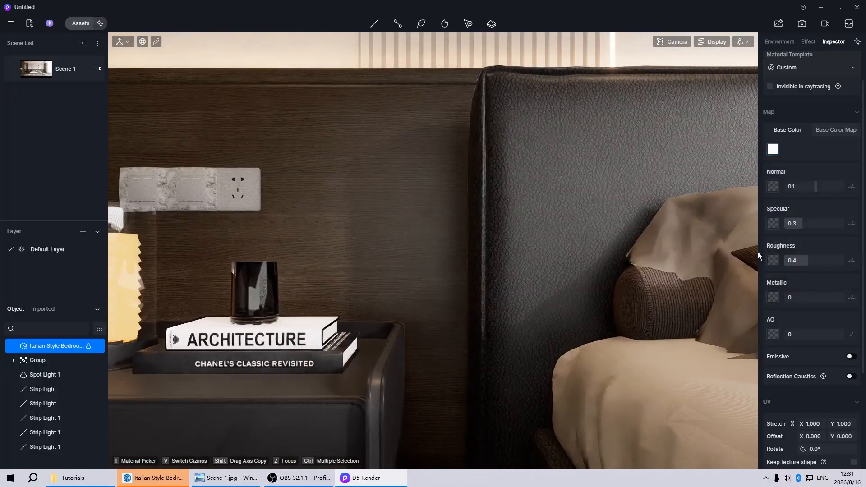
click(773, 149)
drag(771, 187, 769, 200)
click(373, 289)
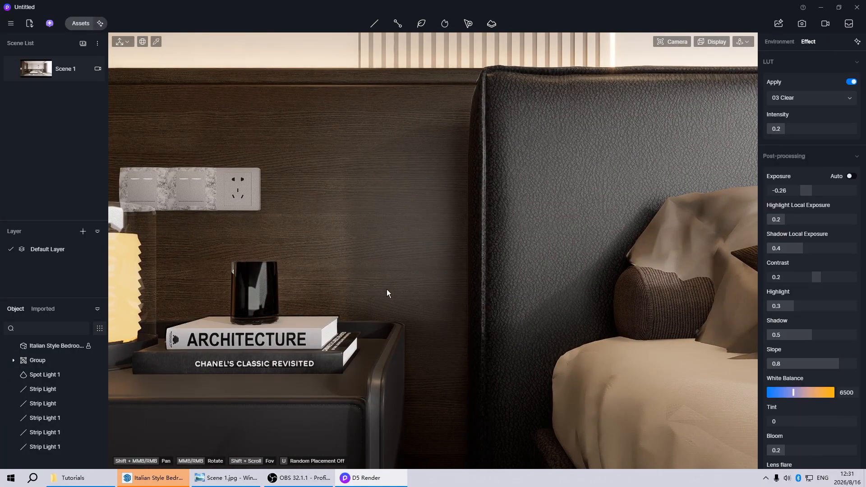
Copy the wardrobe door's transparent glass material onto the black cup above the ARCHITECTURE book with the Material Picker.
scroll(618, 308, down, 10)
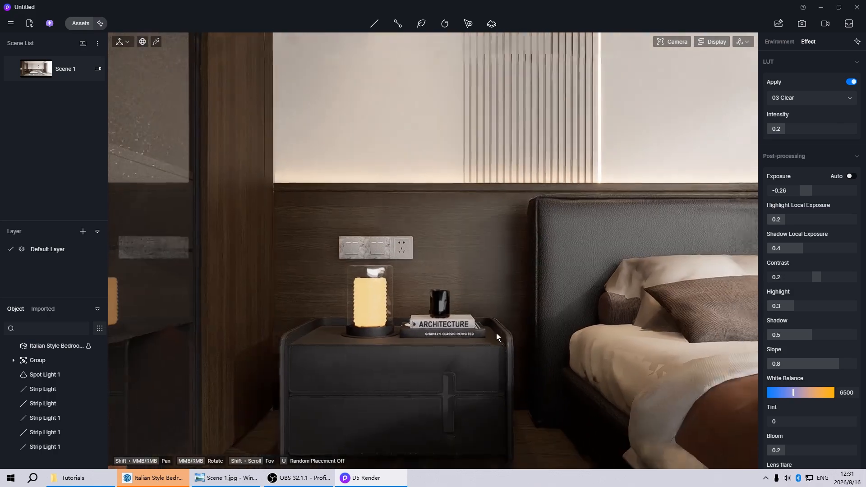
key(i)
click(150, 194)
scroll(444, 325, up, 3)
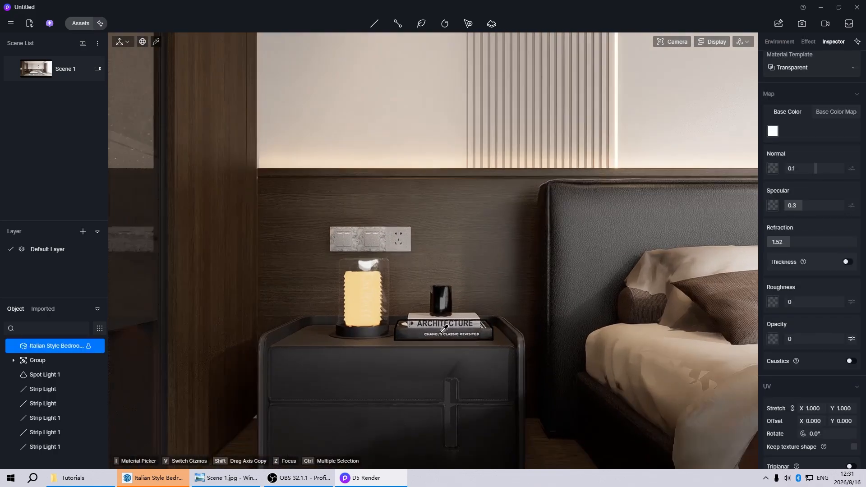
key(i)
key(i)
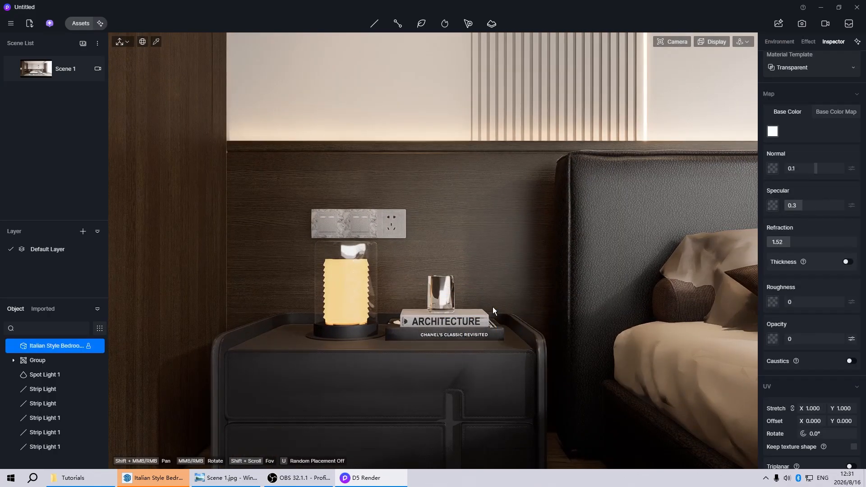
click(492, 307)
Darken the white materials of the PARIS and NEW YORK books on the other nightstand, giving the second material an HSV value of about 69.
scroll(487, 321, down, 10)
scroll(583, 306, up, 12)
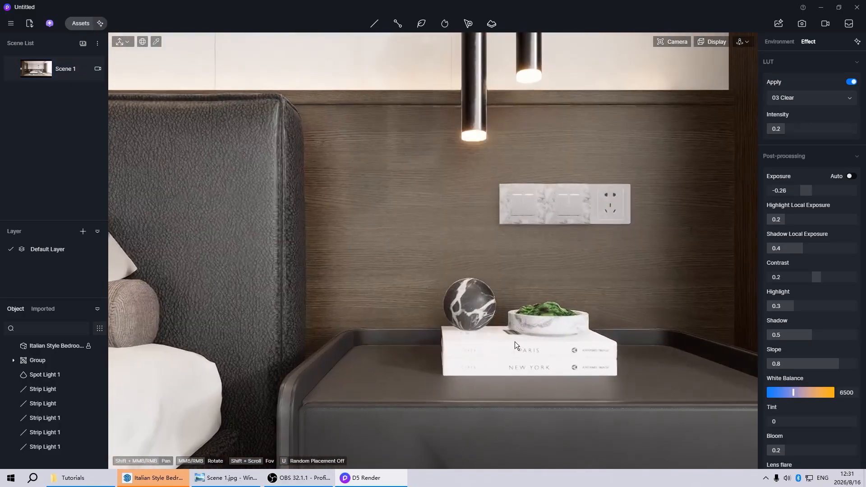
click(515, 342)
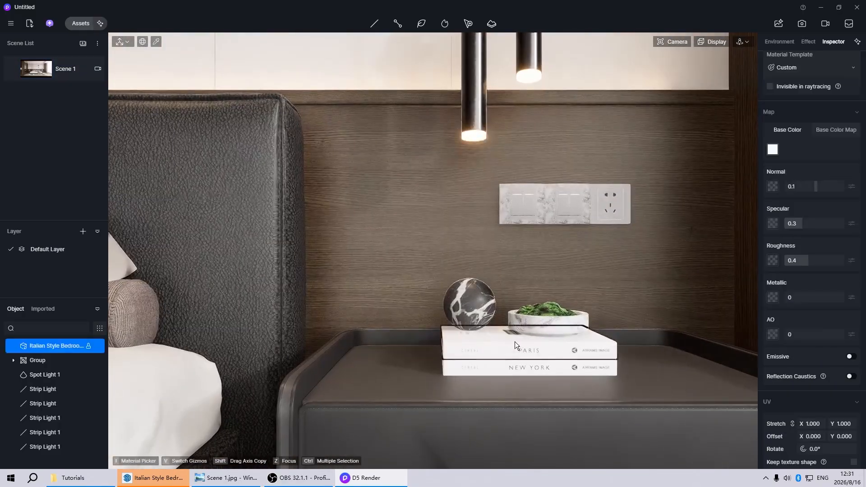
click(772, 149)
drag(770, 189, 770, 194)
click(552, 364)
click(772, 149)
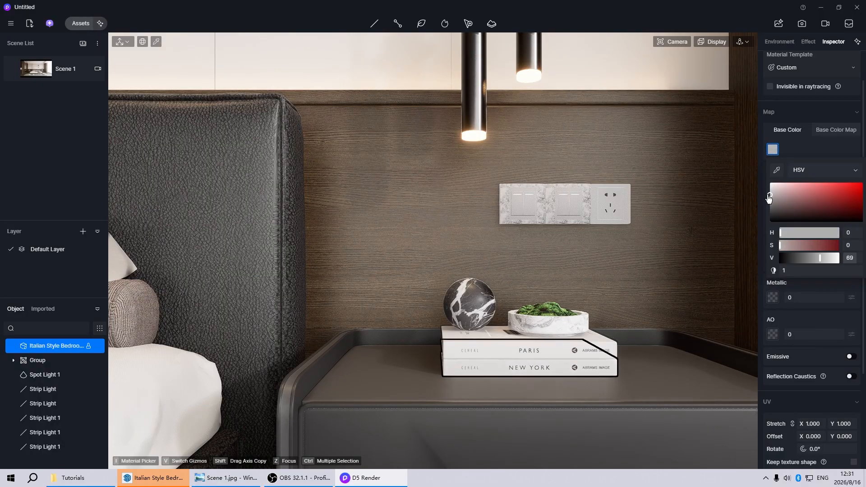
Set the white marble plant bowl's roughness to 0 and slightly darken its base color.
click(554, 324)
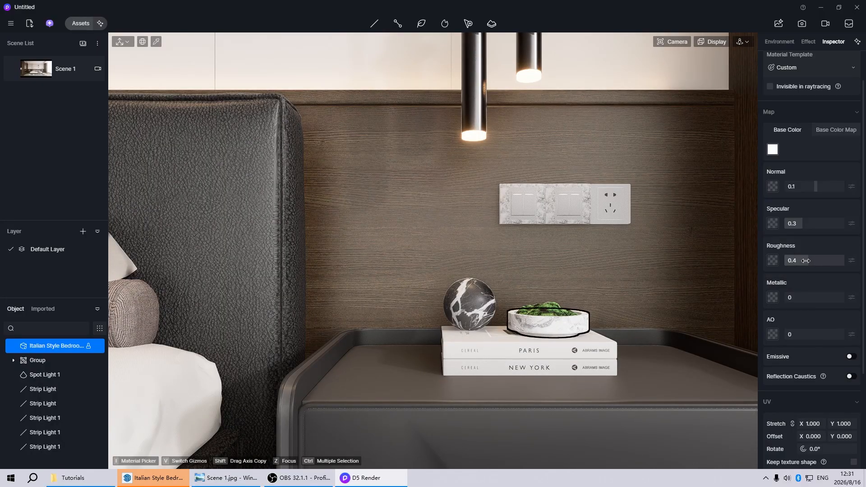
drag(800, 261, 783, 261)
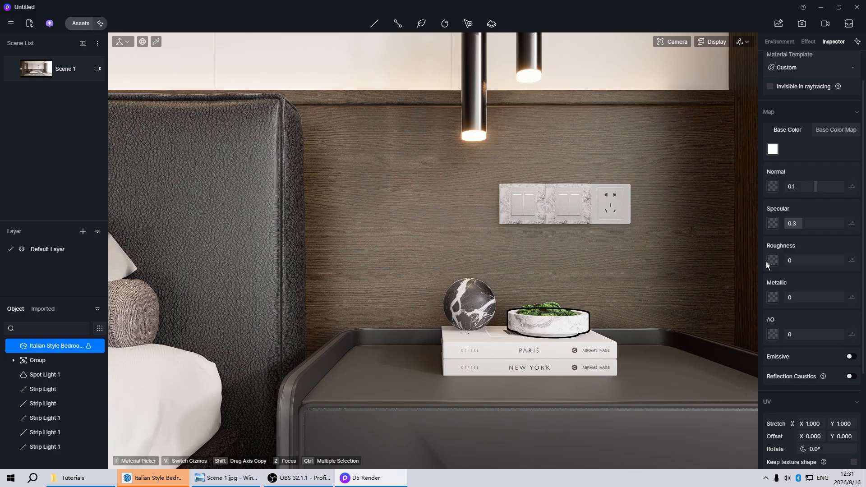
click(772, 150)
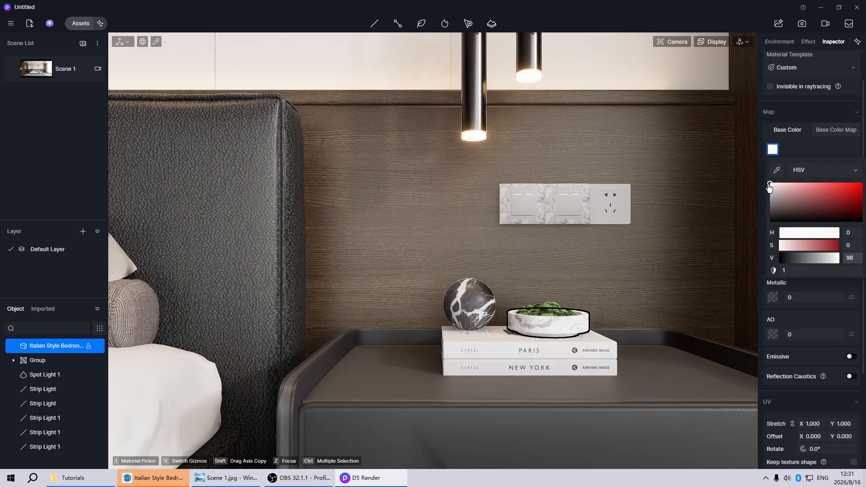
drag(769, 186, 769, 188)
Set the black marble ball's roughness to 0 and return to Scene 1.
click(459, 304)
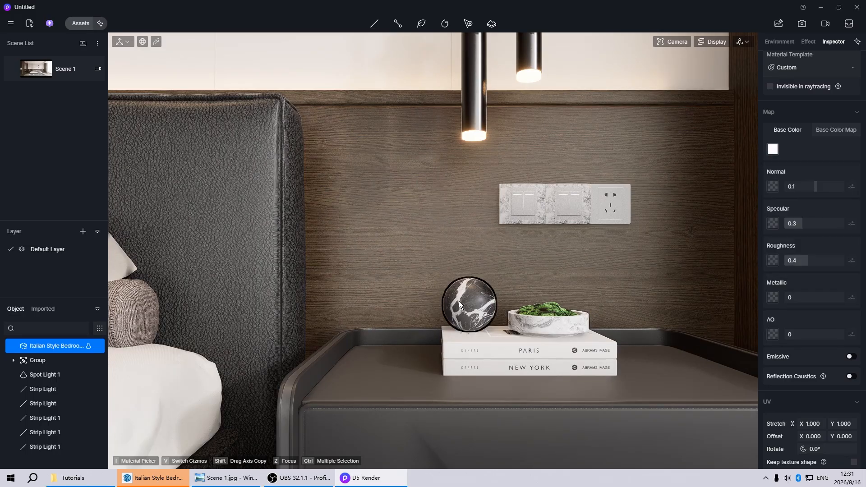
drag(799, 262, 469, 302)
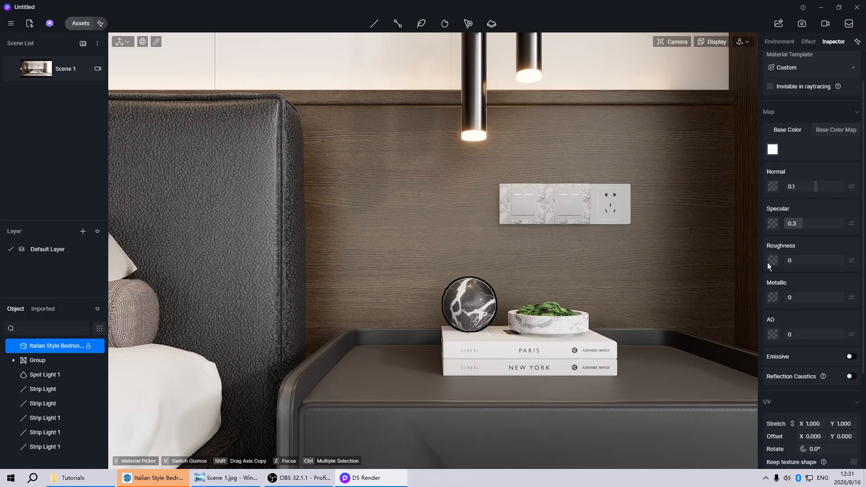
click(36, 71)
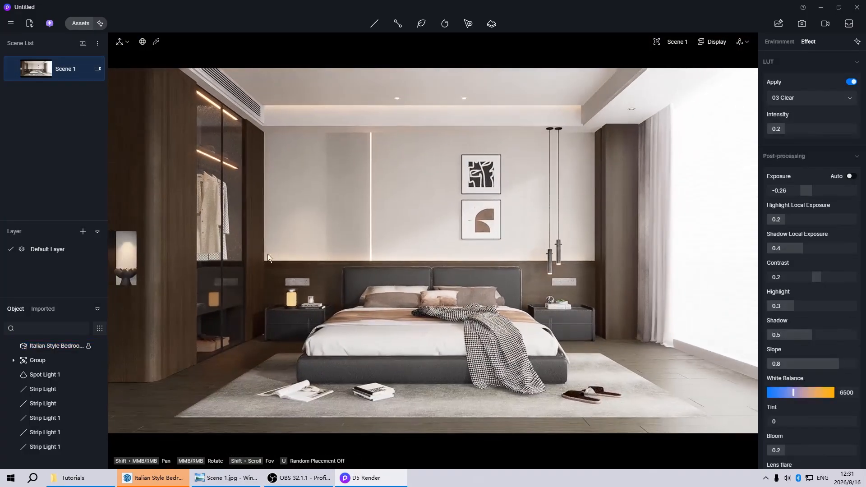
Copy the pendant lamp's dark metal material onto the vase in the cabinet niche with the Material Picker and return to Scene 1.
scroll(548, 271, up, 5)
key(i)
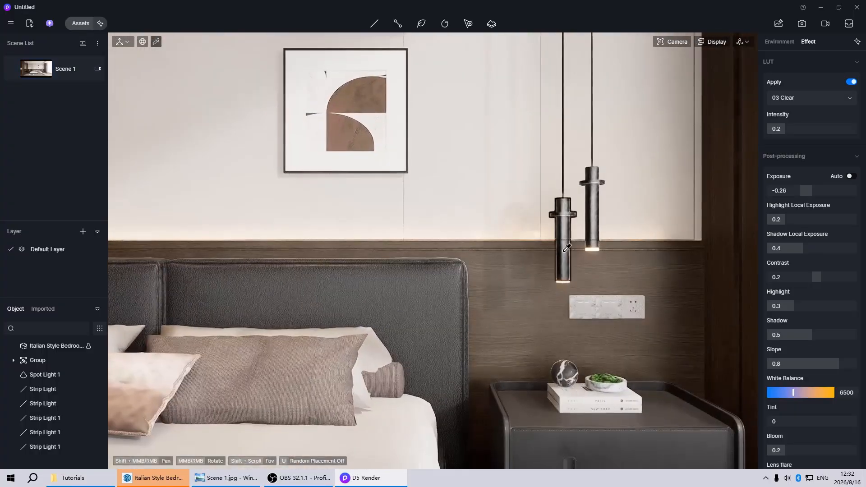
click(562, 261)
scroll(631, 302, down, 6)
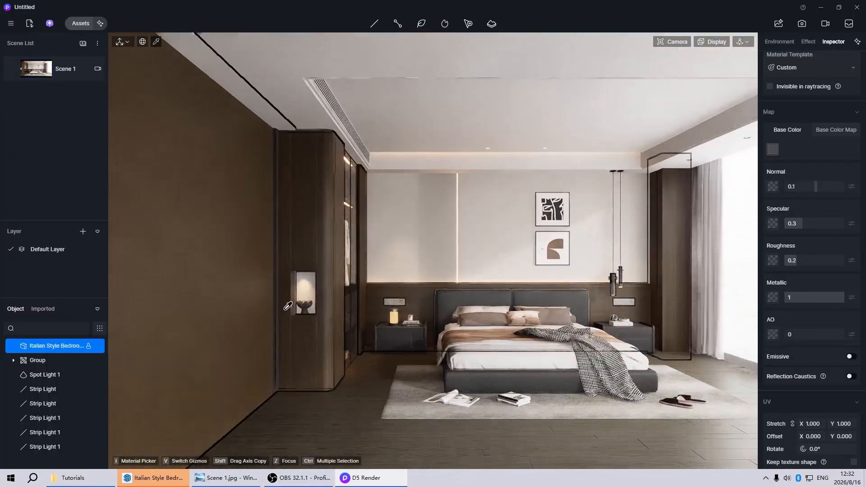
scroll(319, 291, up, 8)
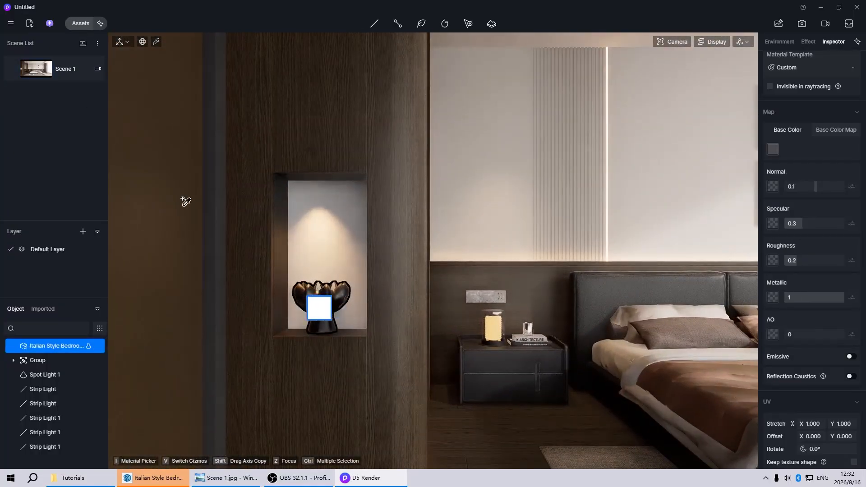
click(36, 69)
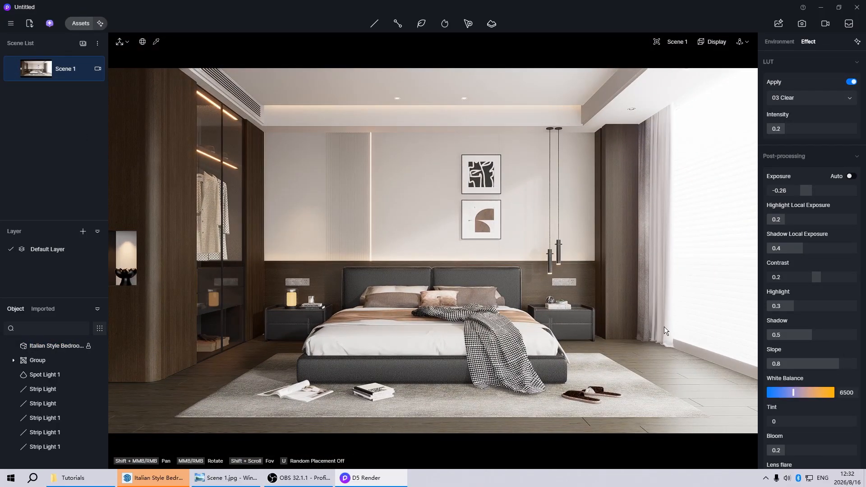
Darken the window blinds' base color to an HSV value of 40 and deselect them.
click(699, 291)
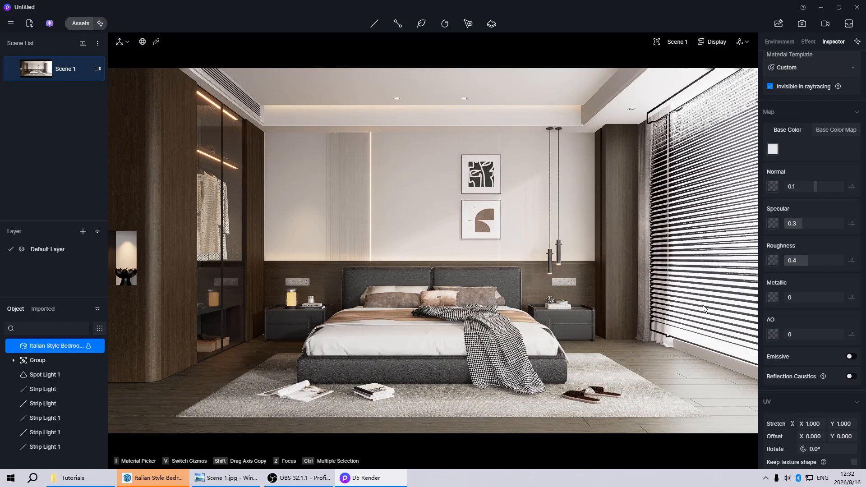
click(773, 151)
drag(770, 185, 764, 207)
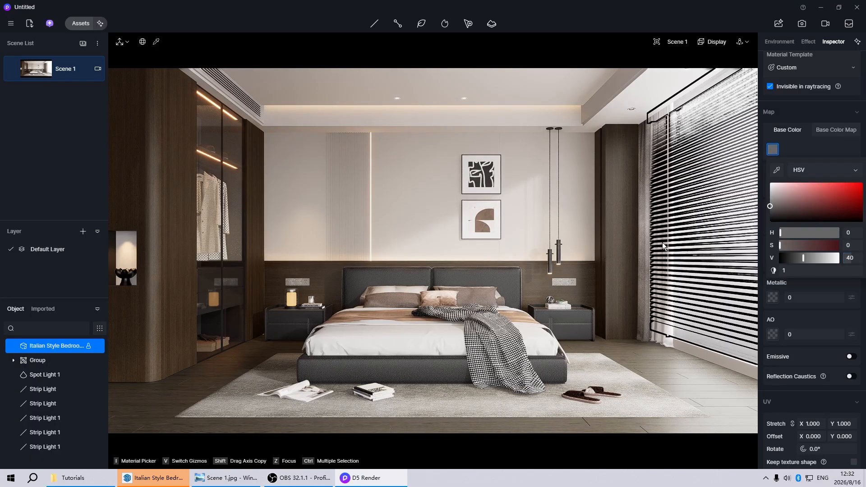
key(Escape)
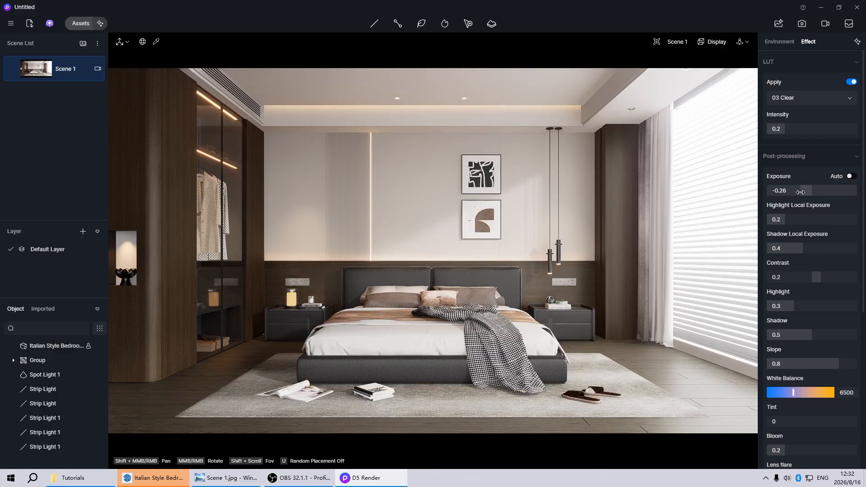
Set the post-processing exposure to -0.24 and the white duvet's base color to an HSV value of 77.
drag(799, 192, 805, 192)
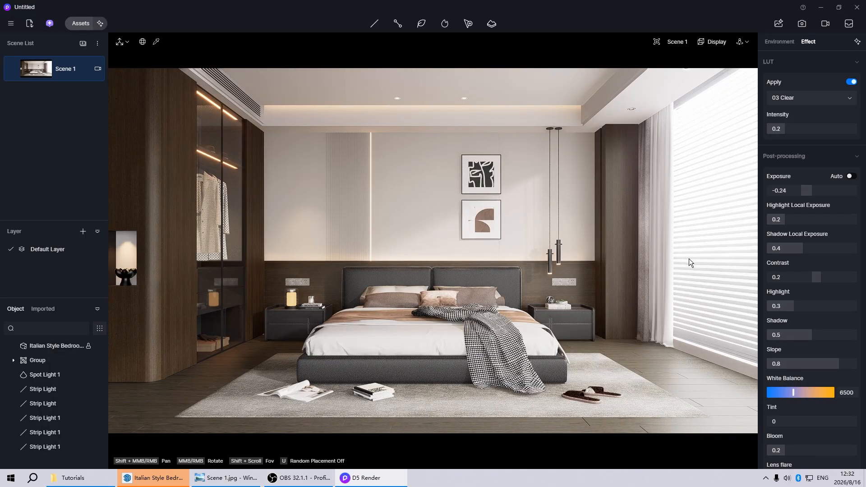
click(413, 344)
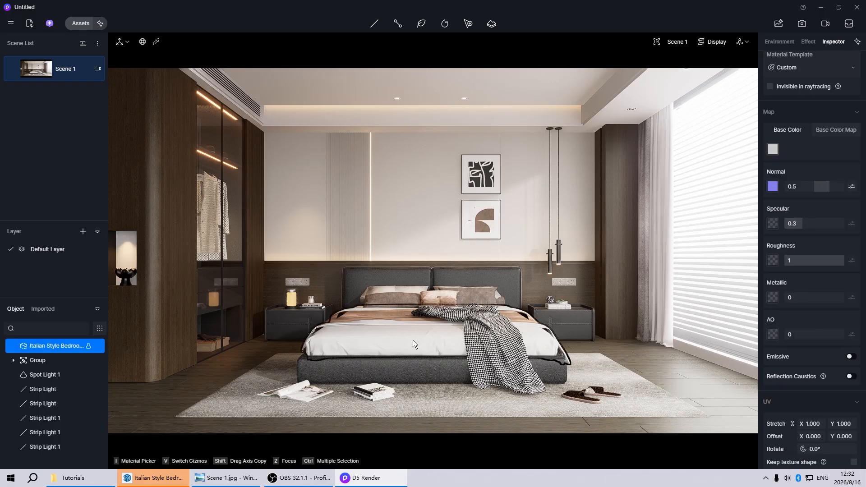
click(773, 150)
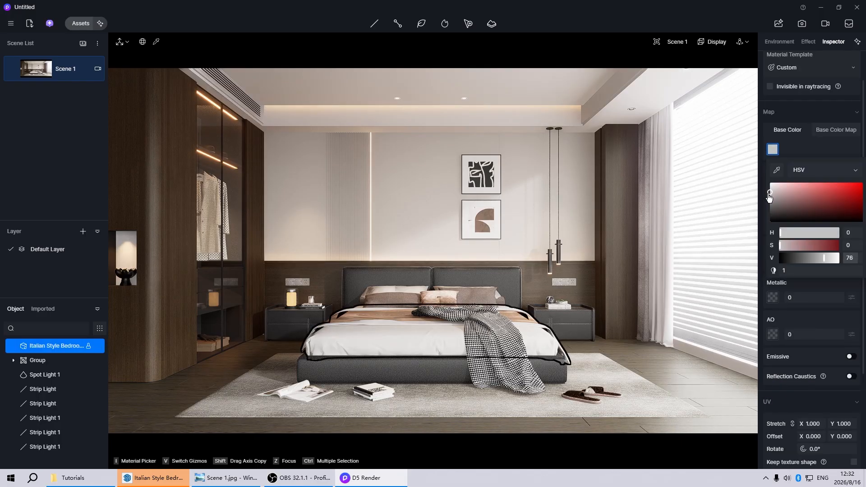
drag(769, 194, 769, 196)
click(767, 194)
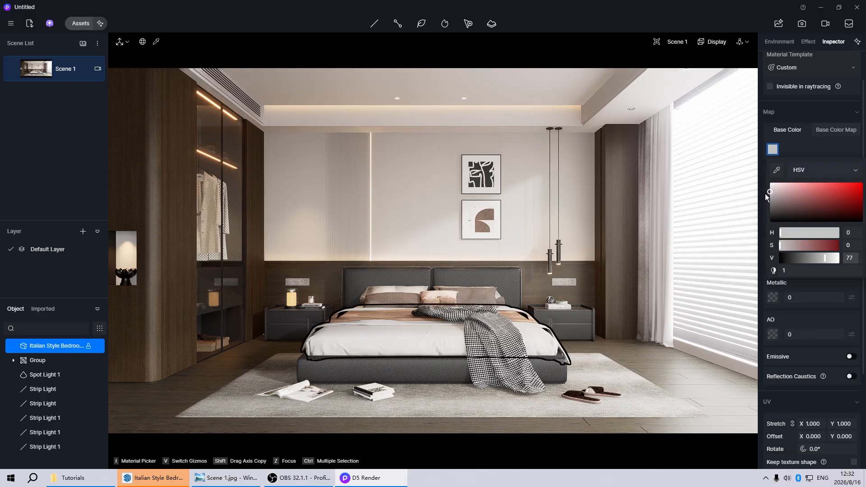
click(454, 355)
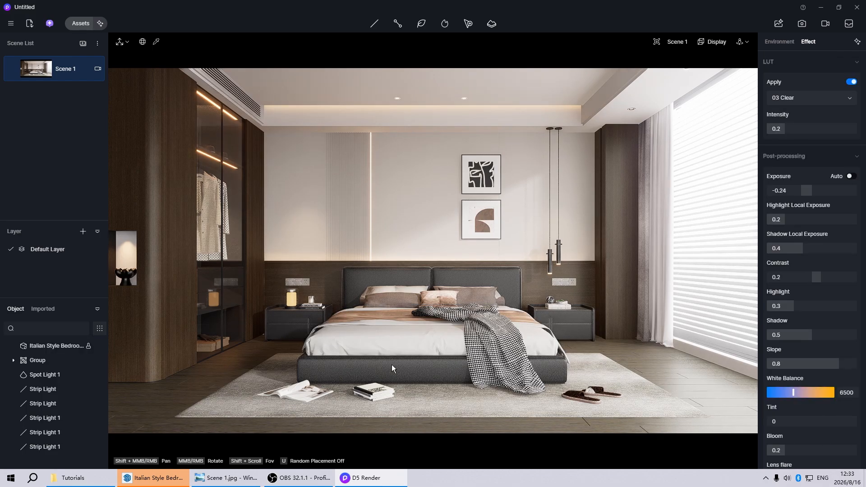
Render Scene 1 as a 4k still image and save it as Scene 1.png in the Italian Style Bedroom folder.
click(802, 23)
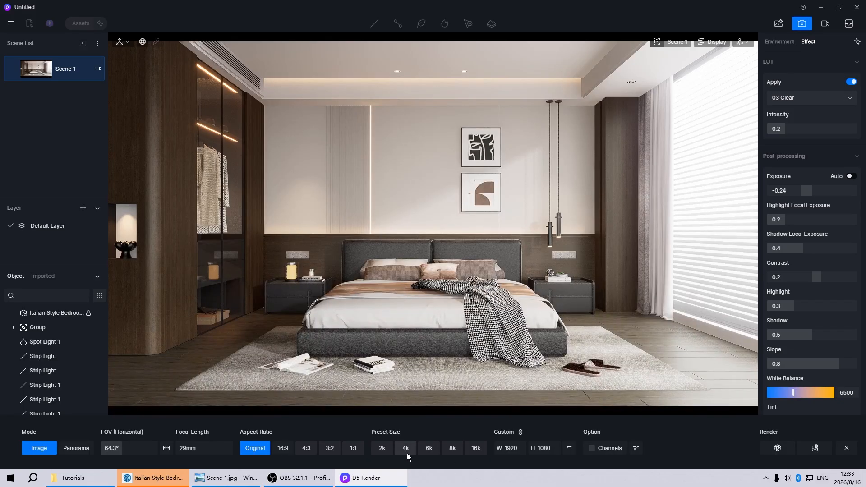
click(406, 450)
click(779, 448)
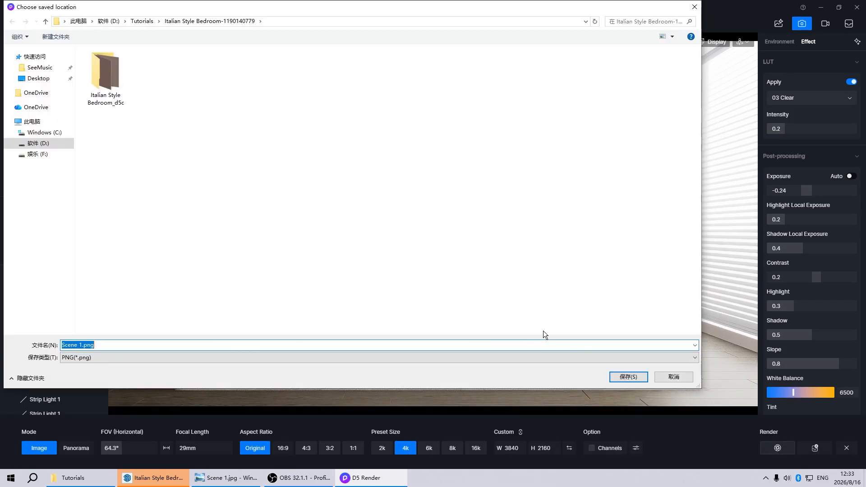
click(616, 377)
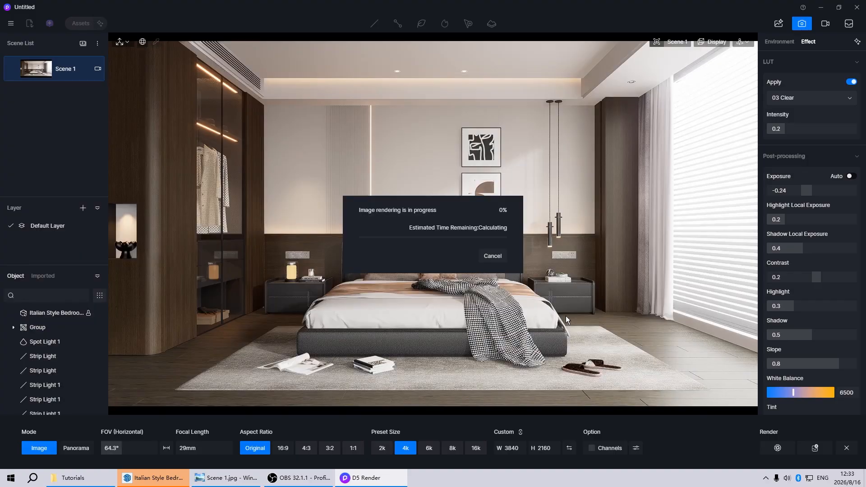